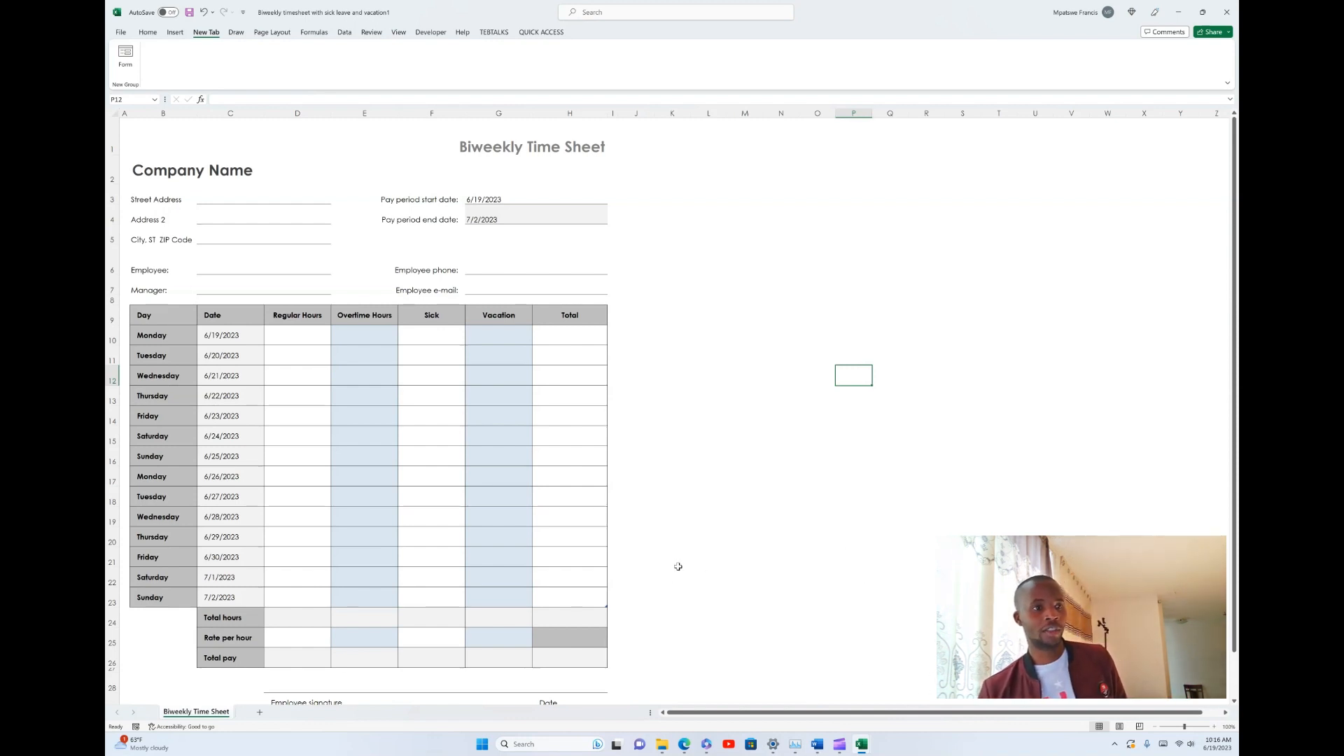
- Open the ribbon customization options and remove the custom New Tab listed between Insert and Draw
click(120, 32)
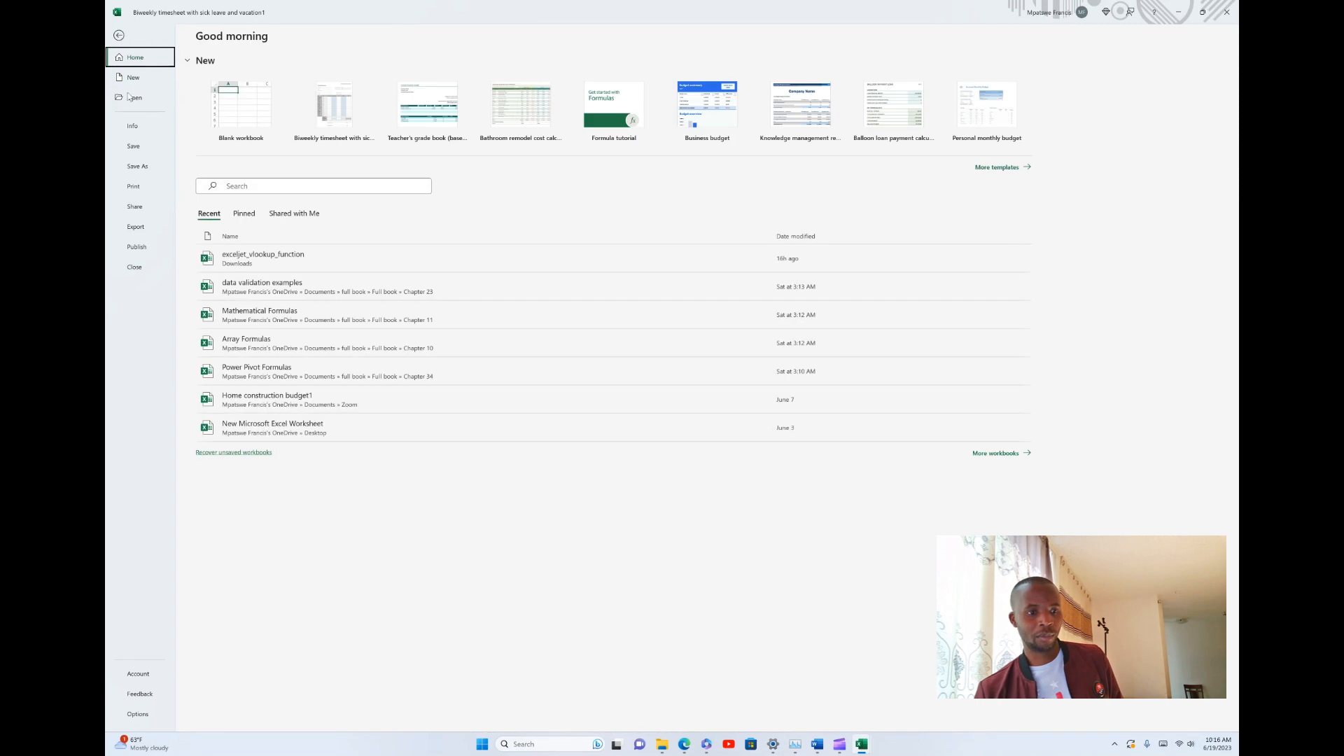
click(140, 720)
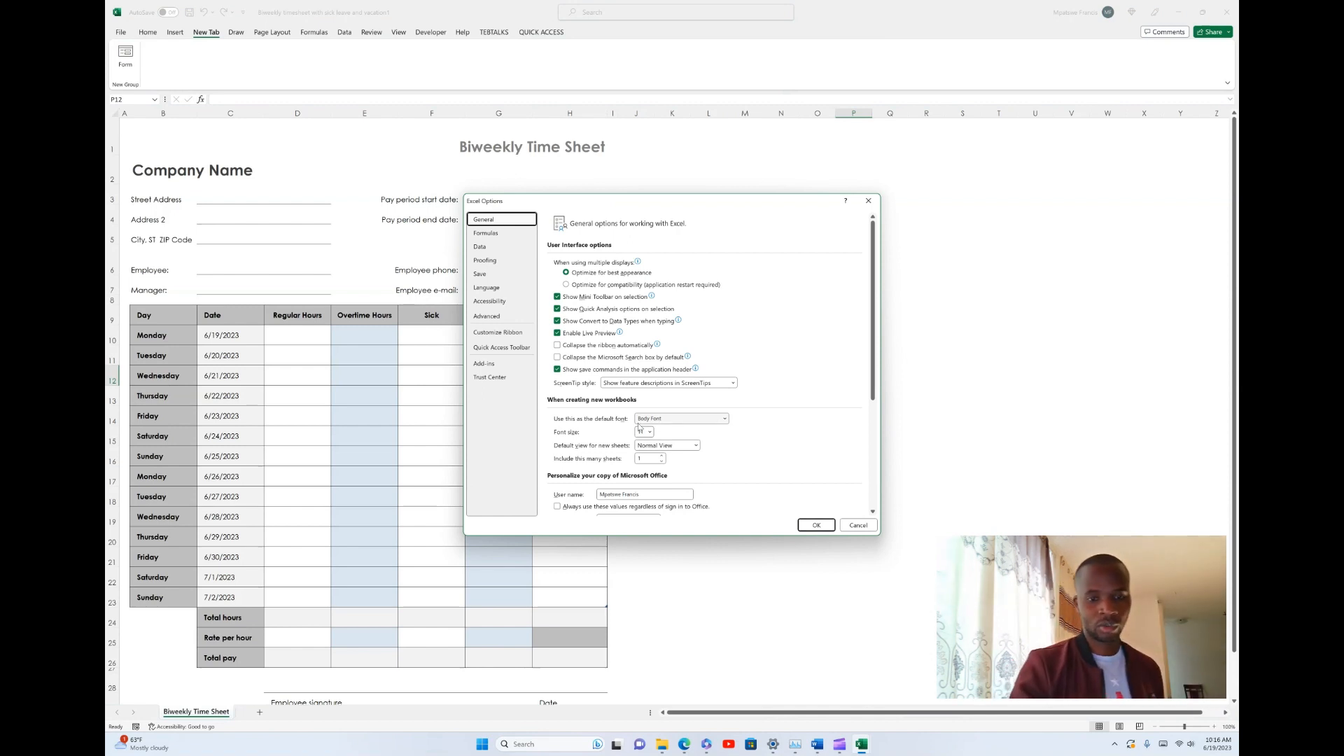
click(498, 331)
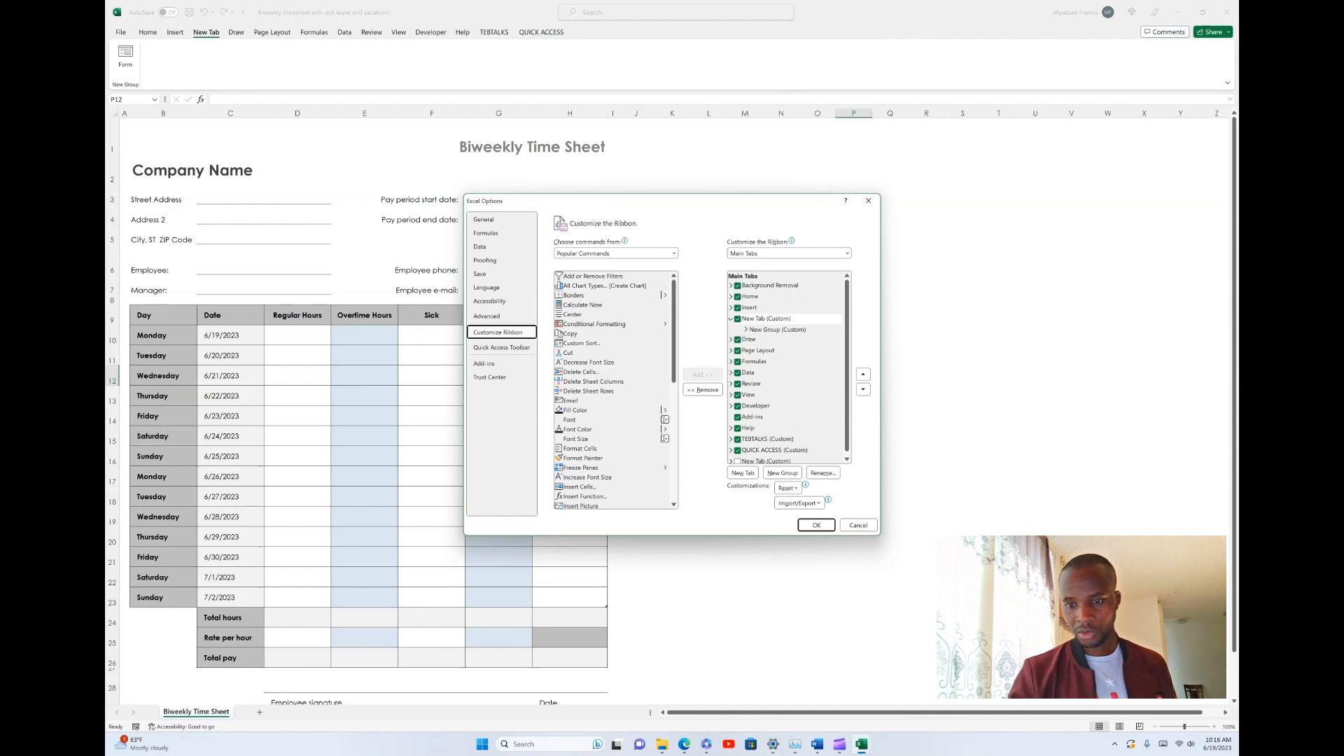
click(738, 321)
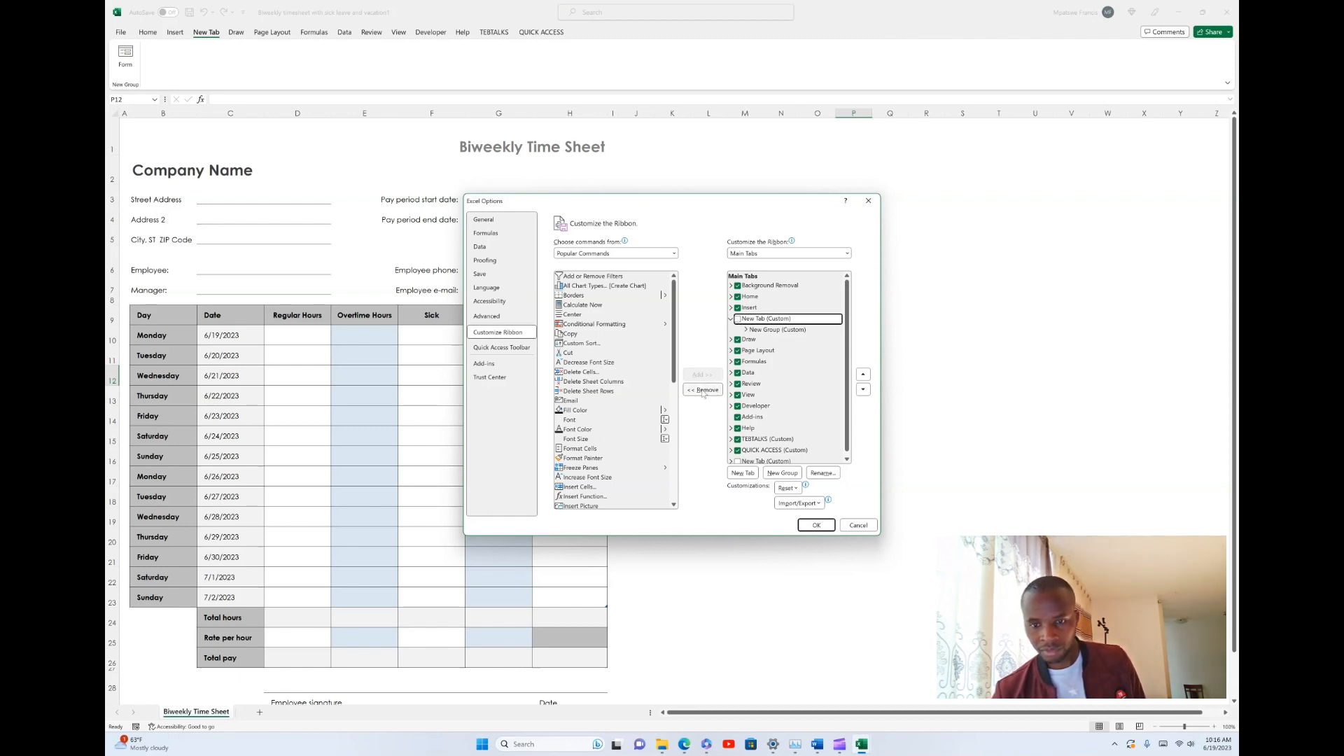
click(738, 319)
click(703, 390)
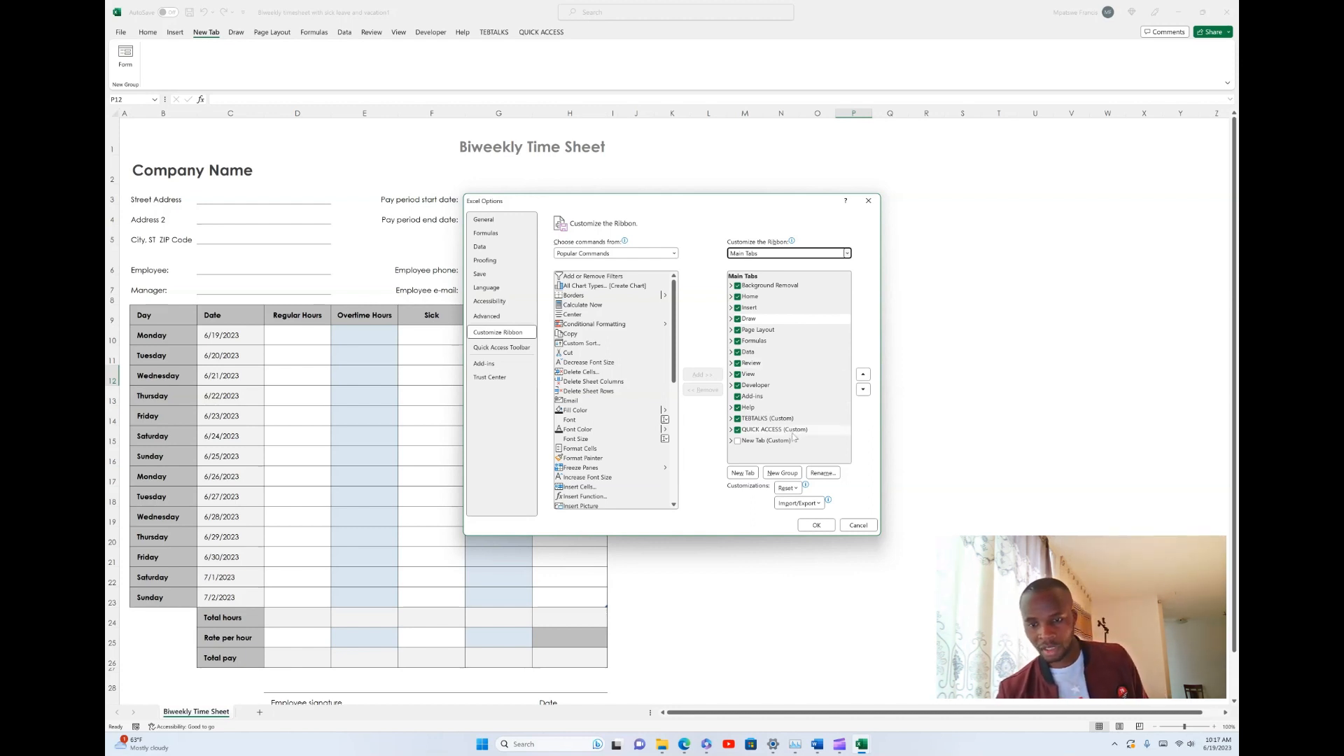
- Add a new custom ribbon tab after Draw and rename it DATA ENTRY
click(745, 476)
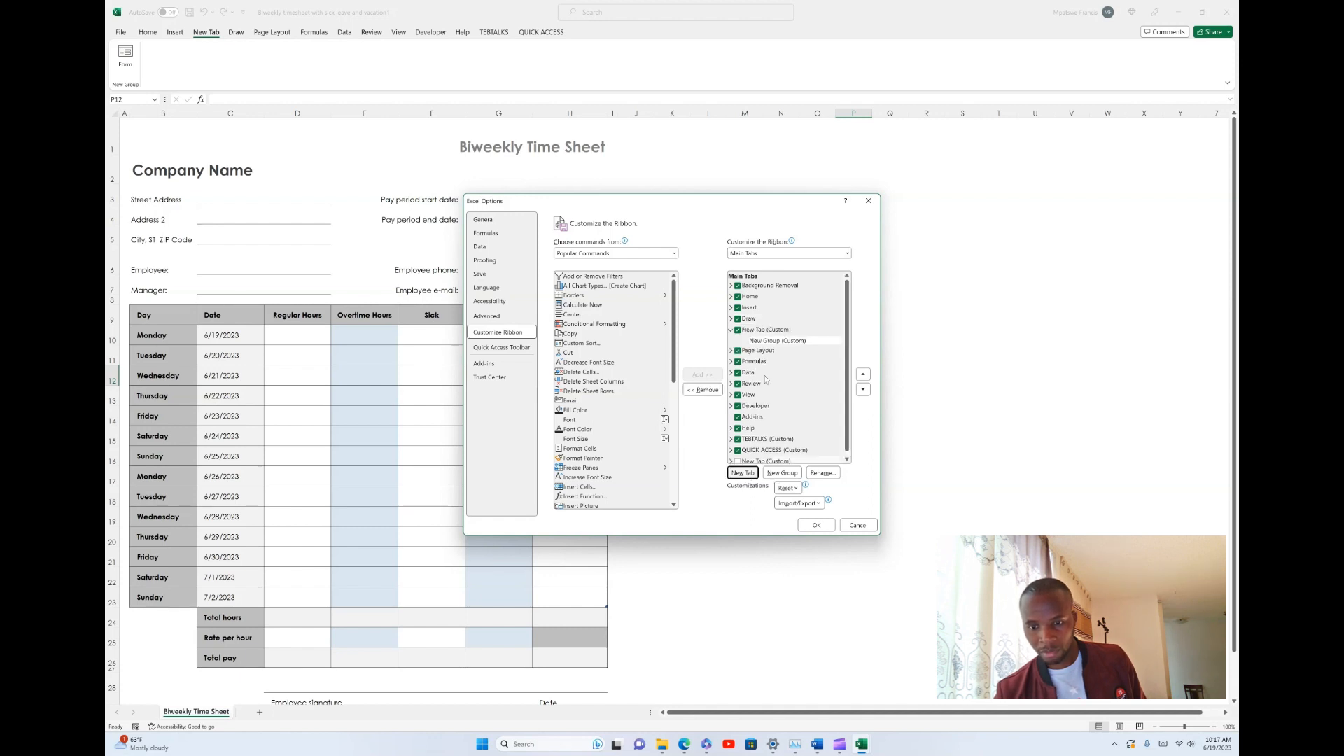
click(757, 331)
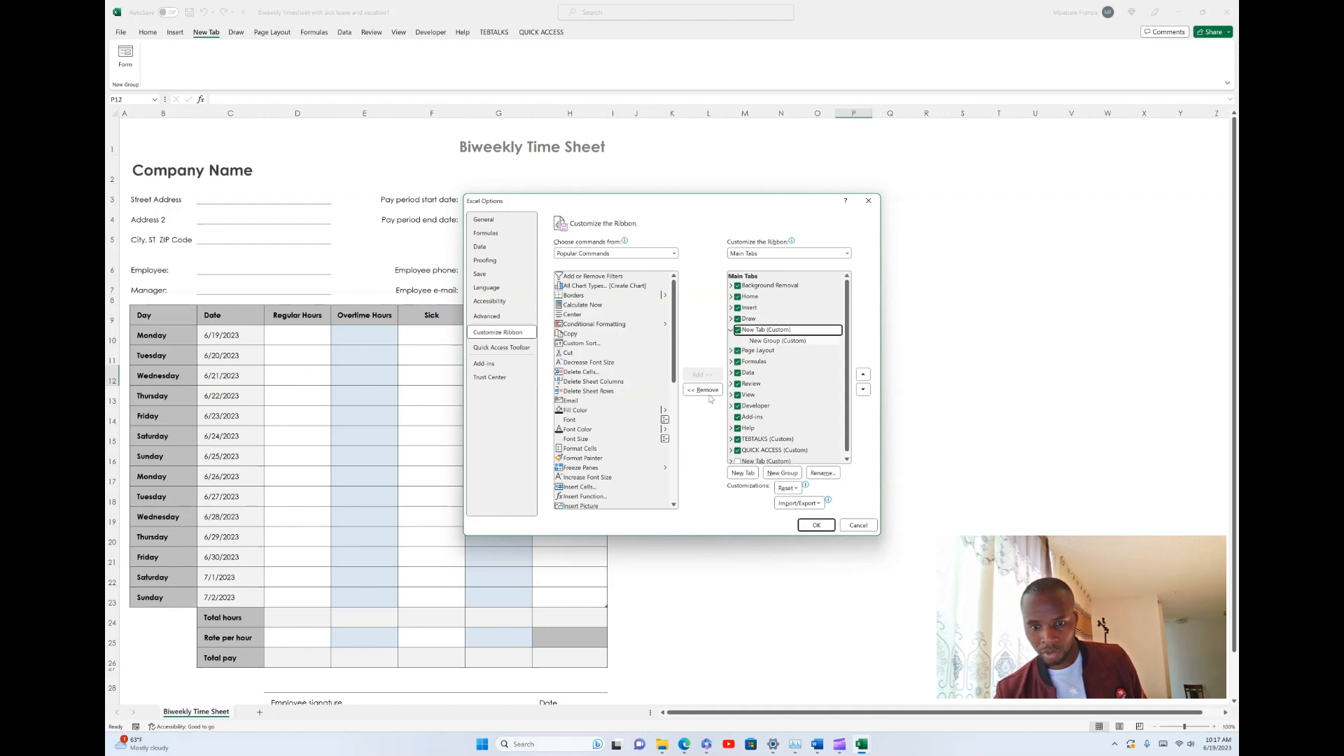
click(819, 474)
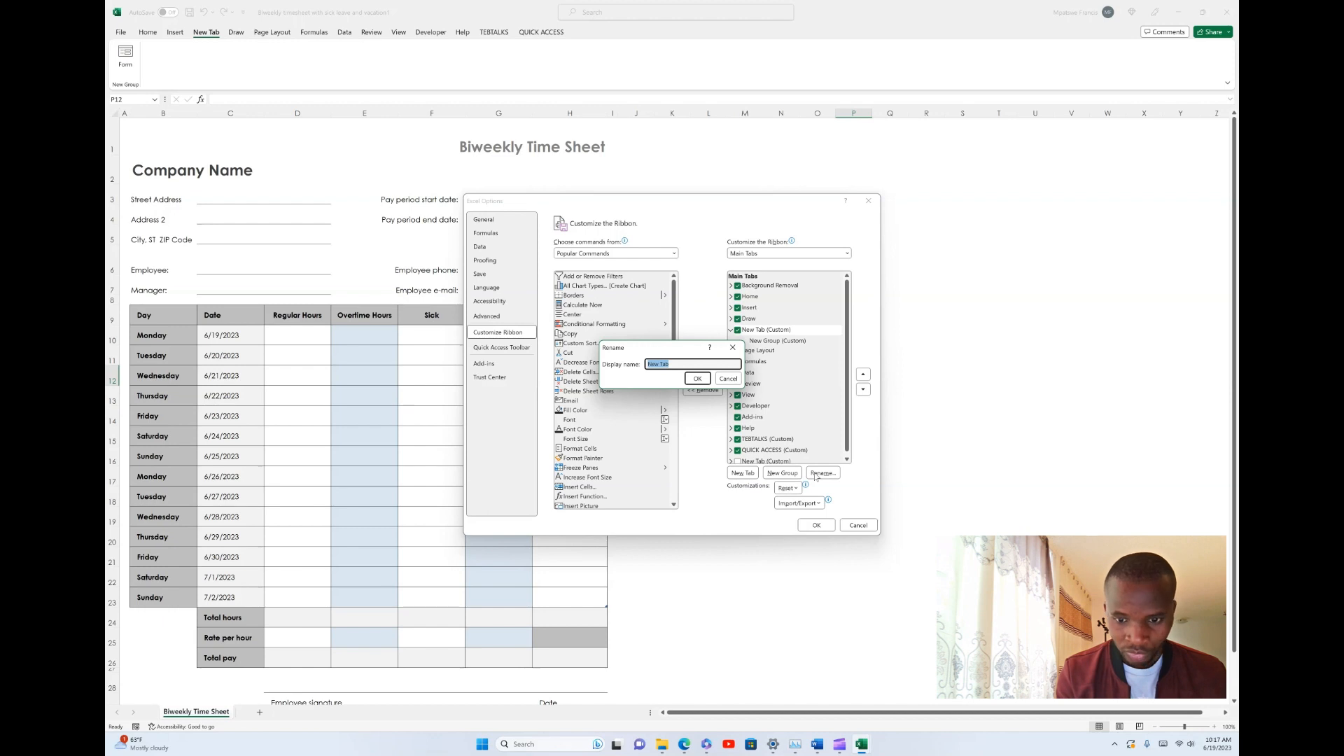
text(da)
key(BackSpace)
key(BackSpace)
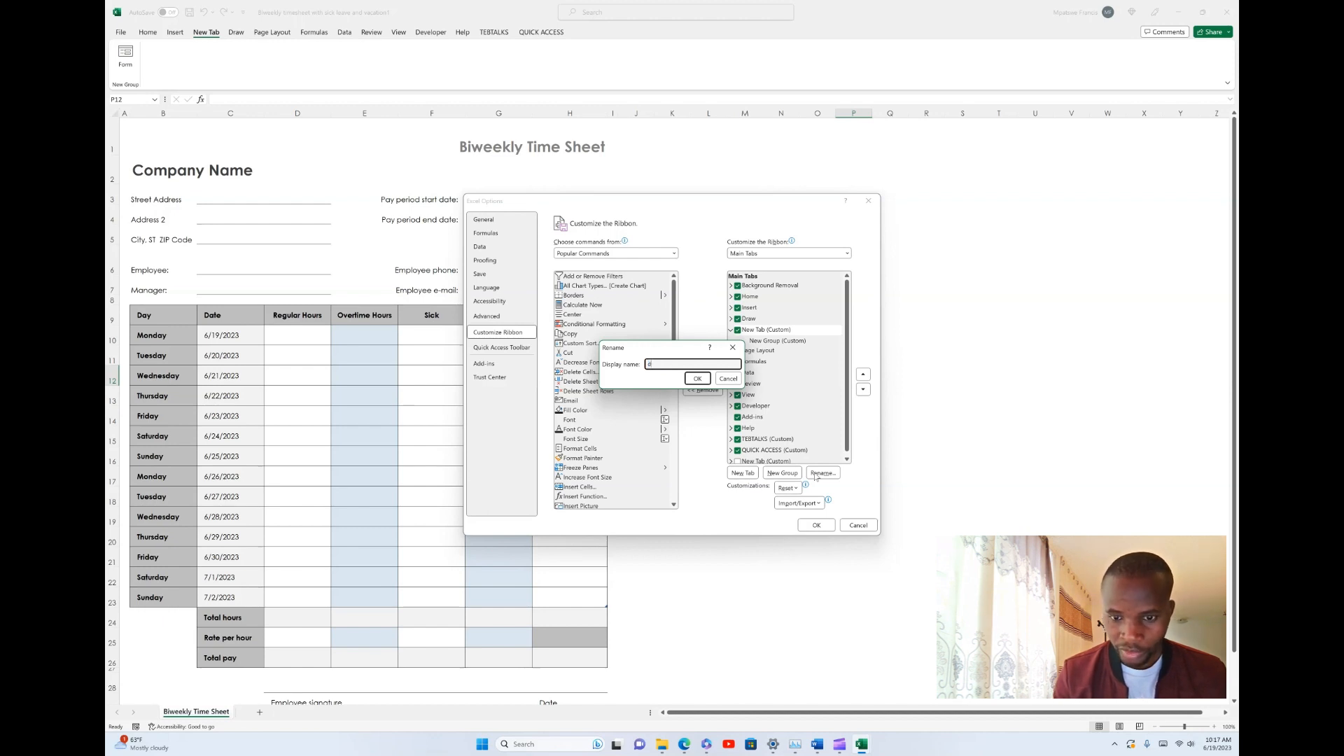
text(DA)
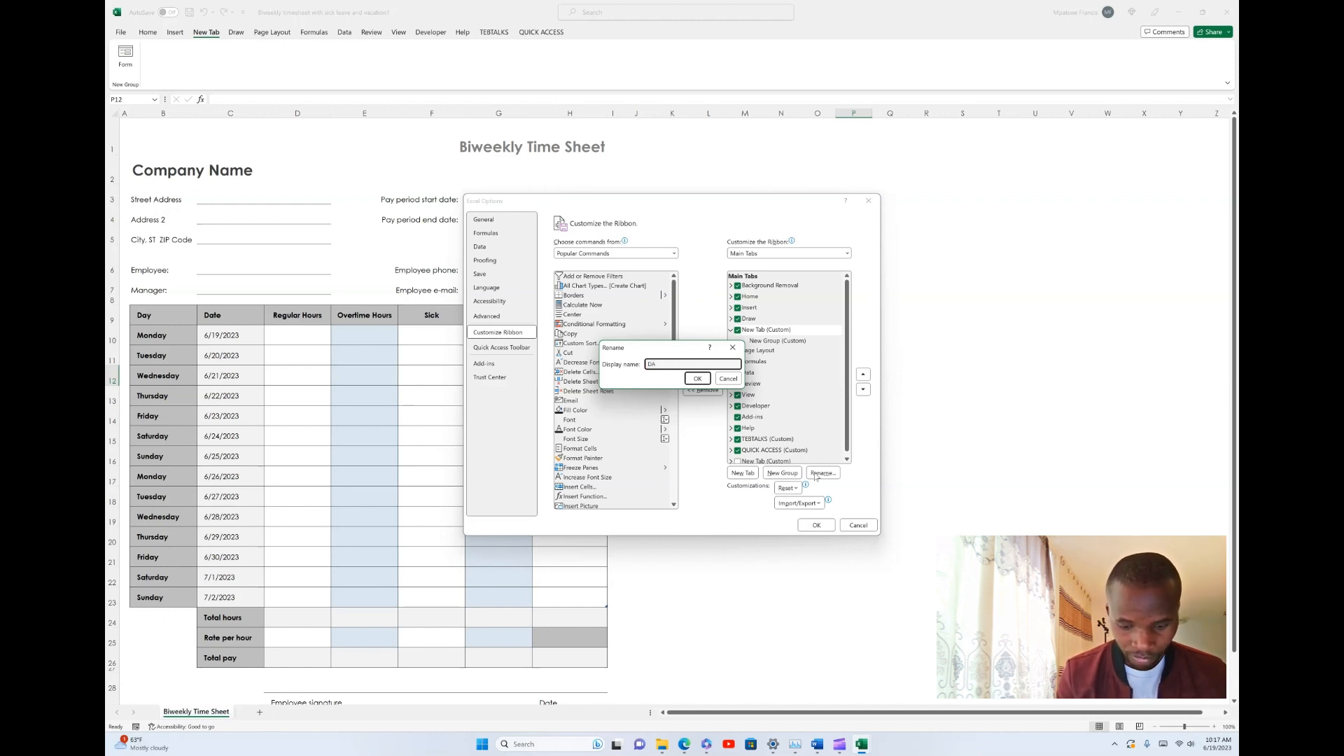
text(TA ENTRY)
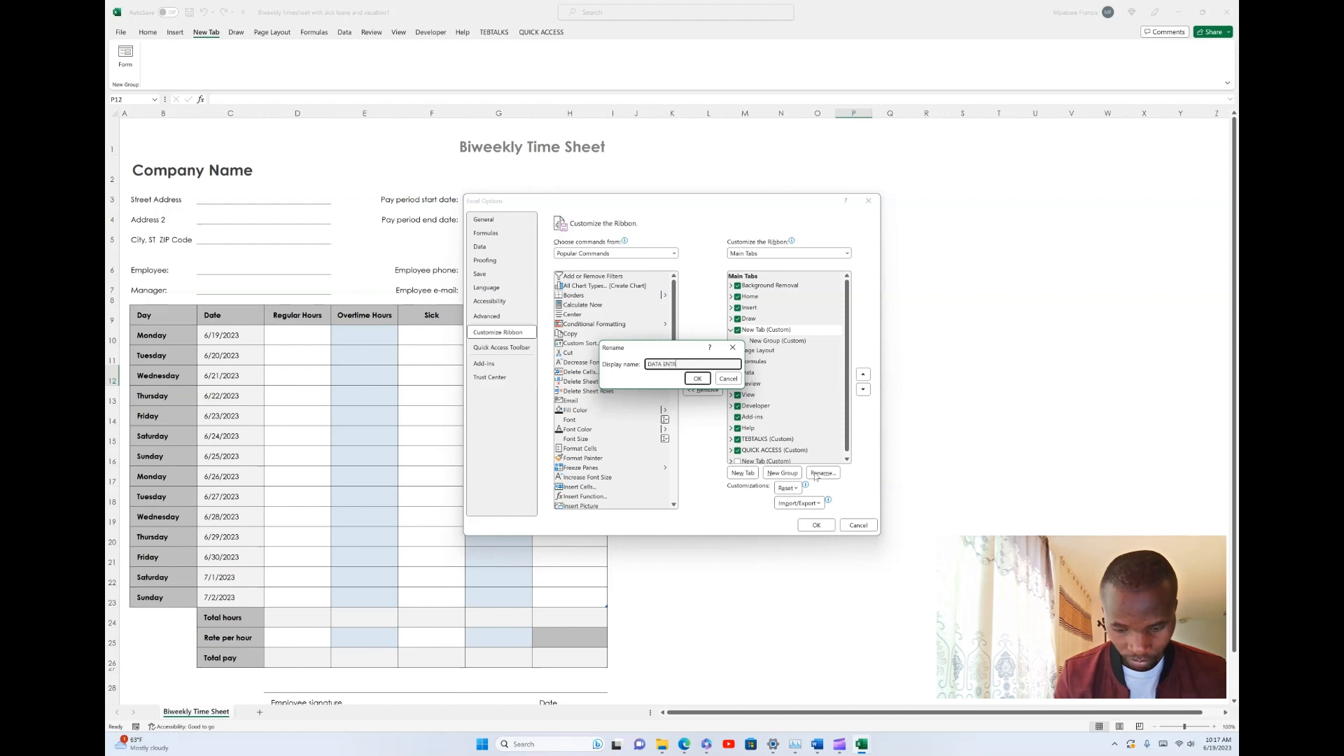
click(693, 382)
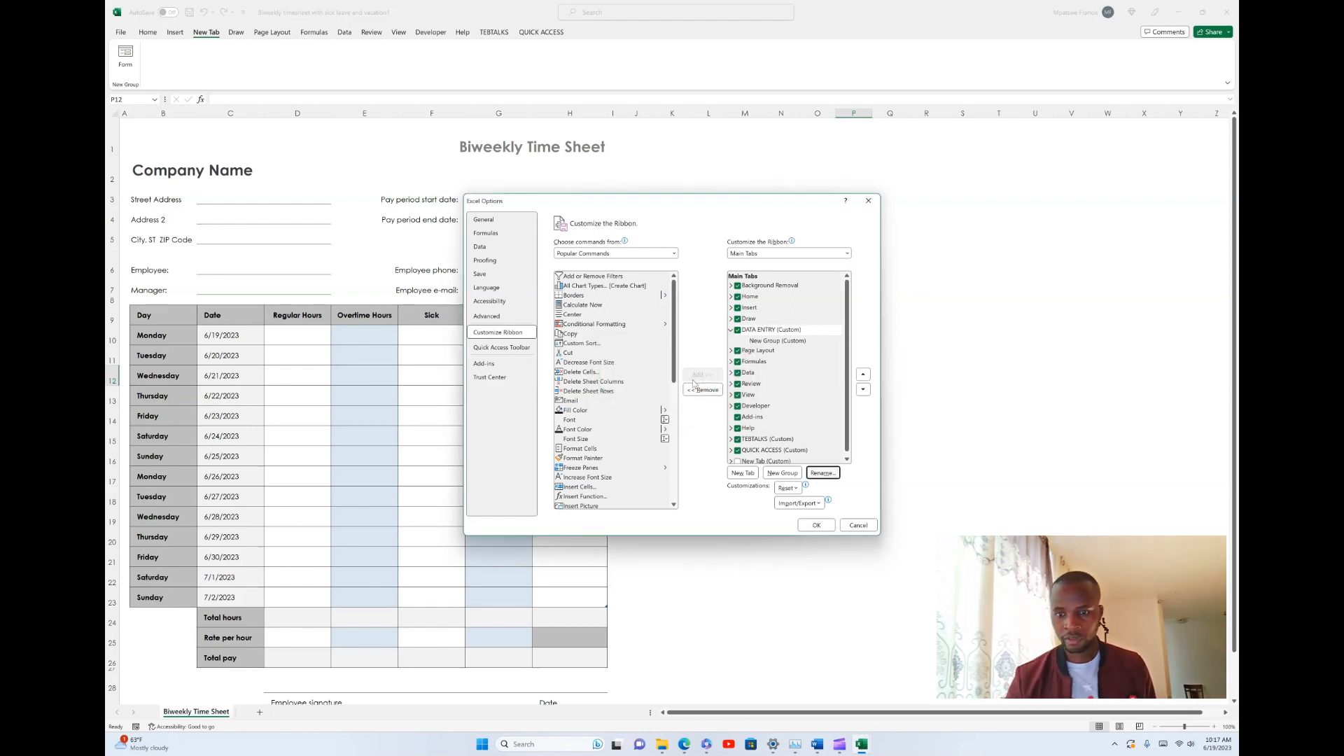
click(771, 341)
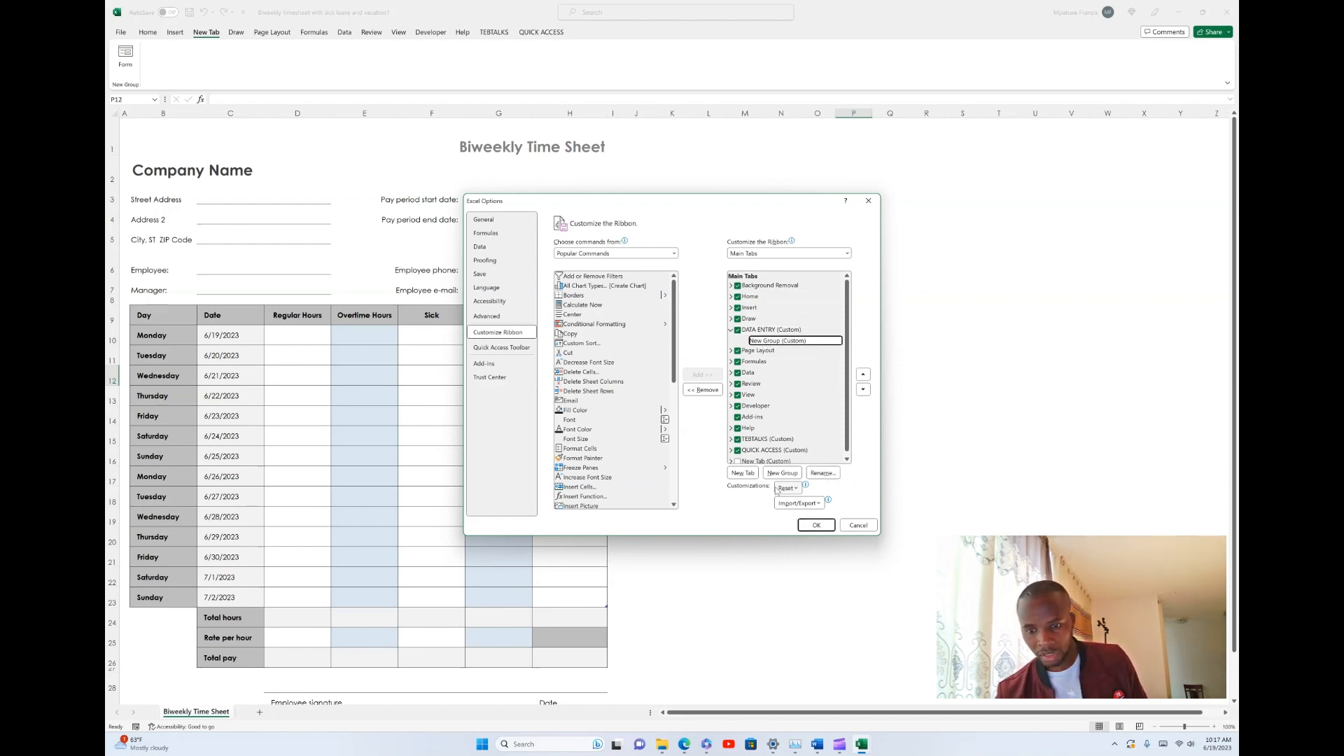
click(821, 474)
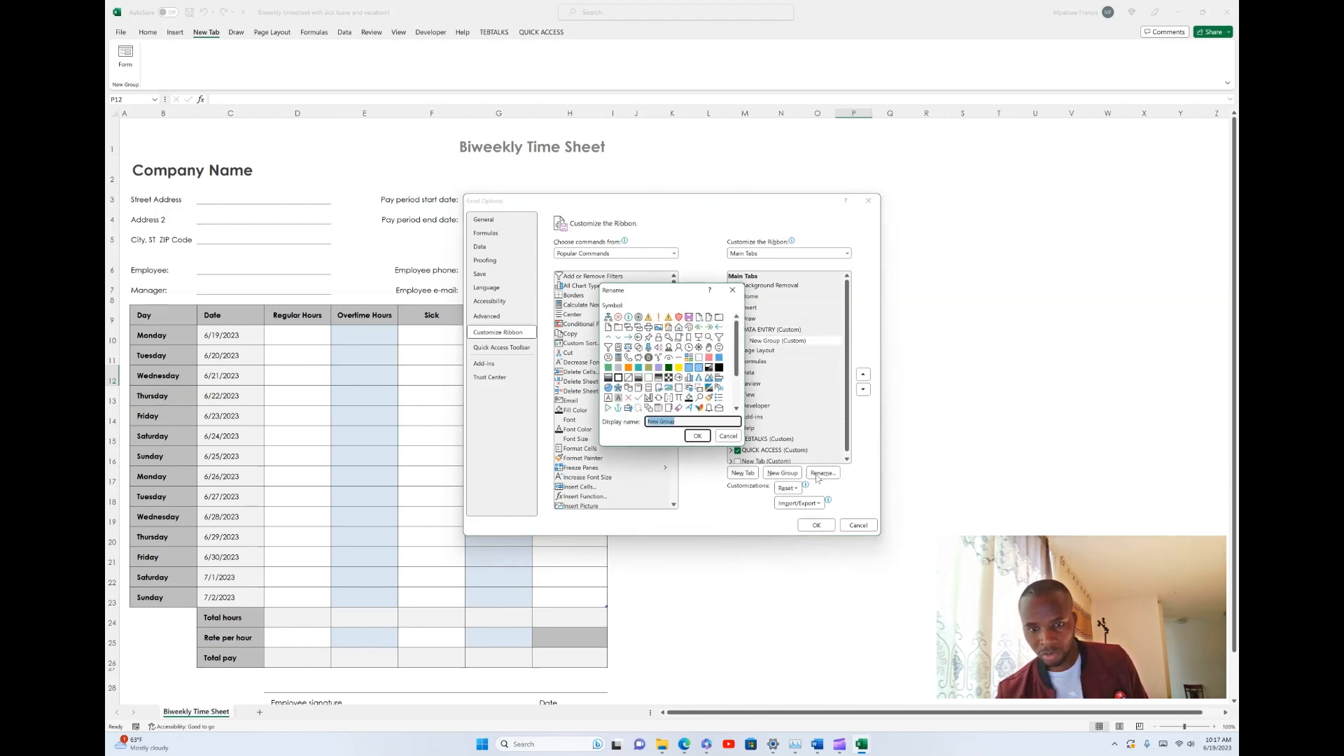
click(728, 436)
click(757, 331)
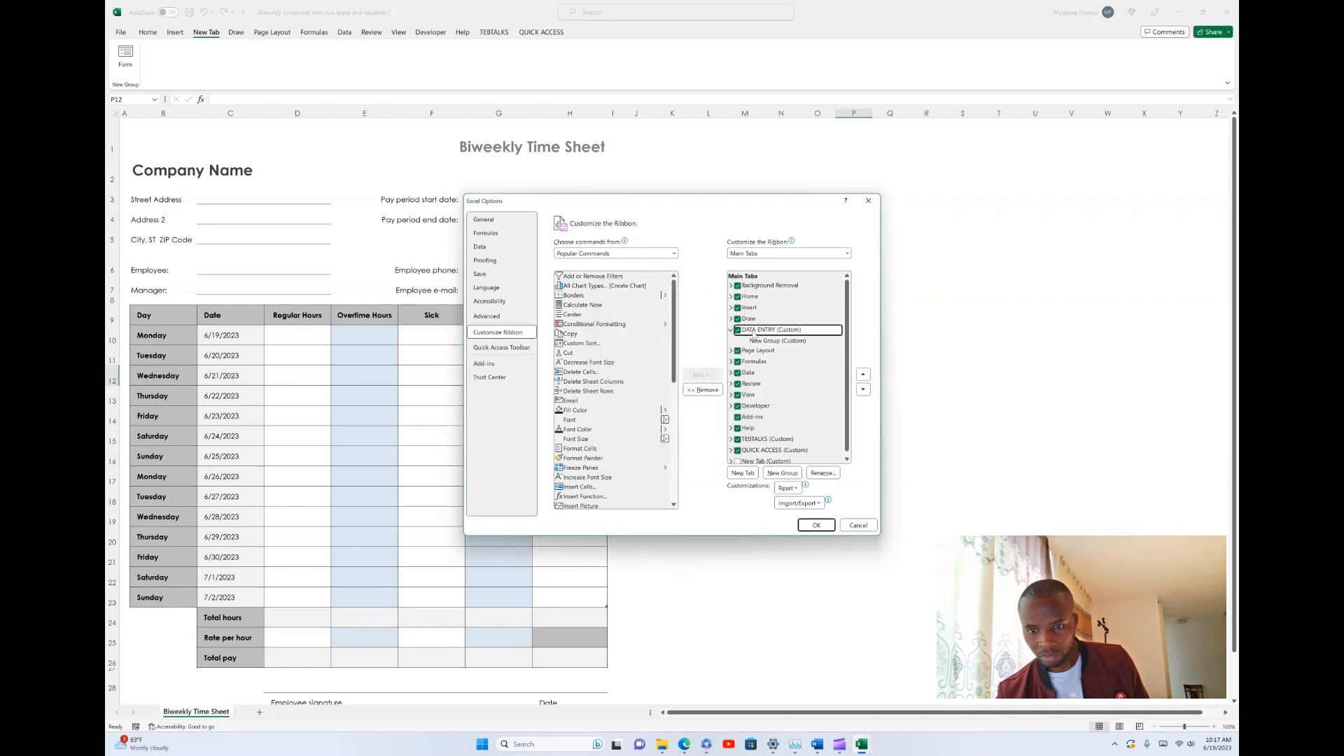
click(760, 342)
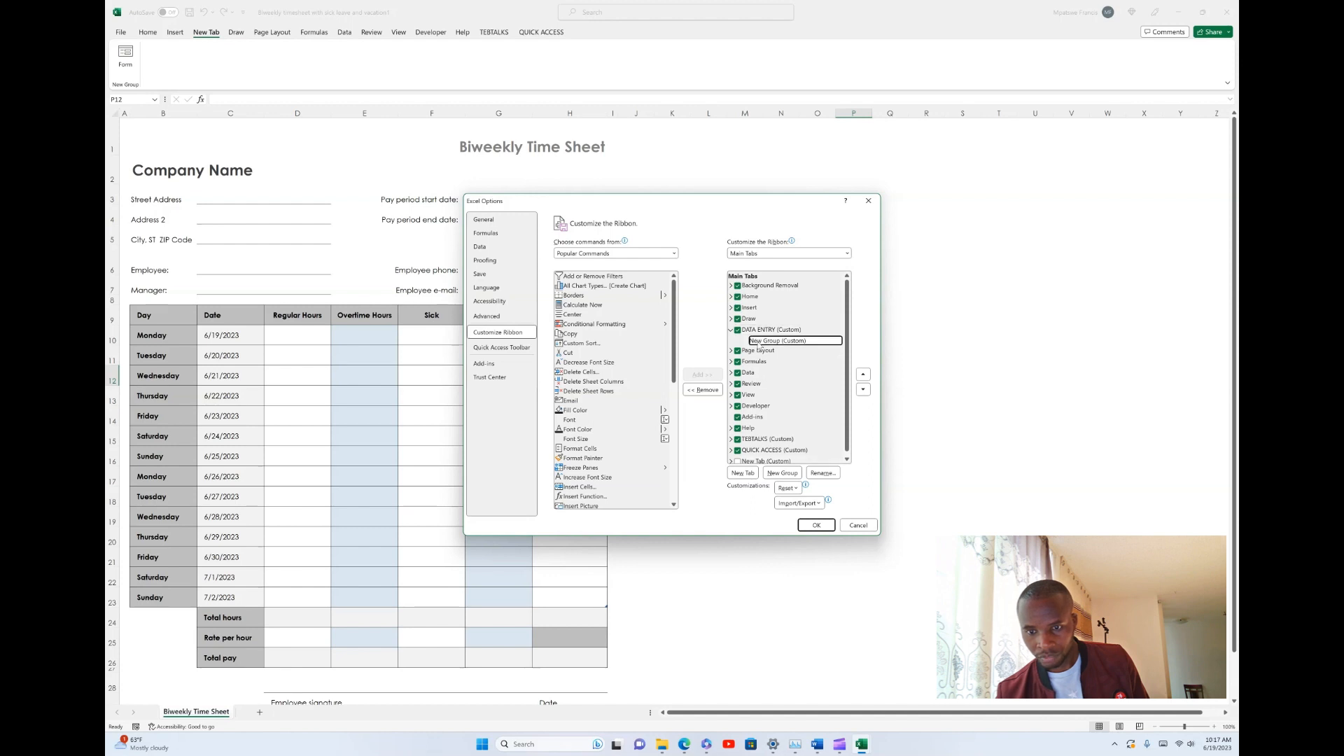
click(823, 474)
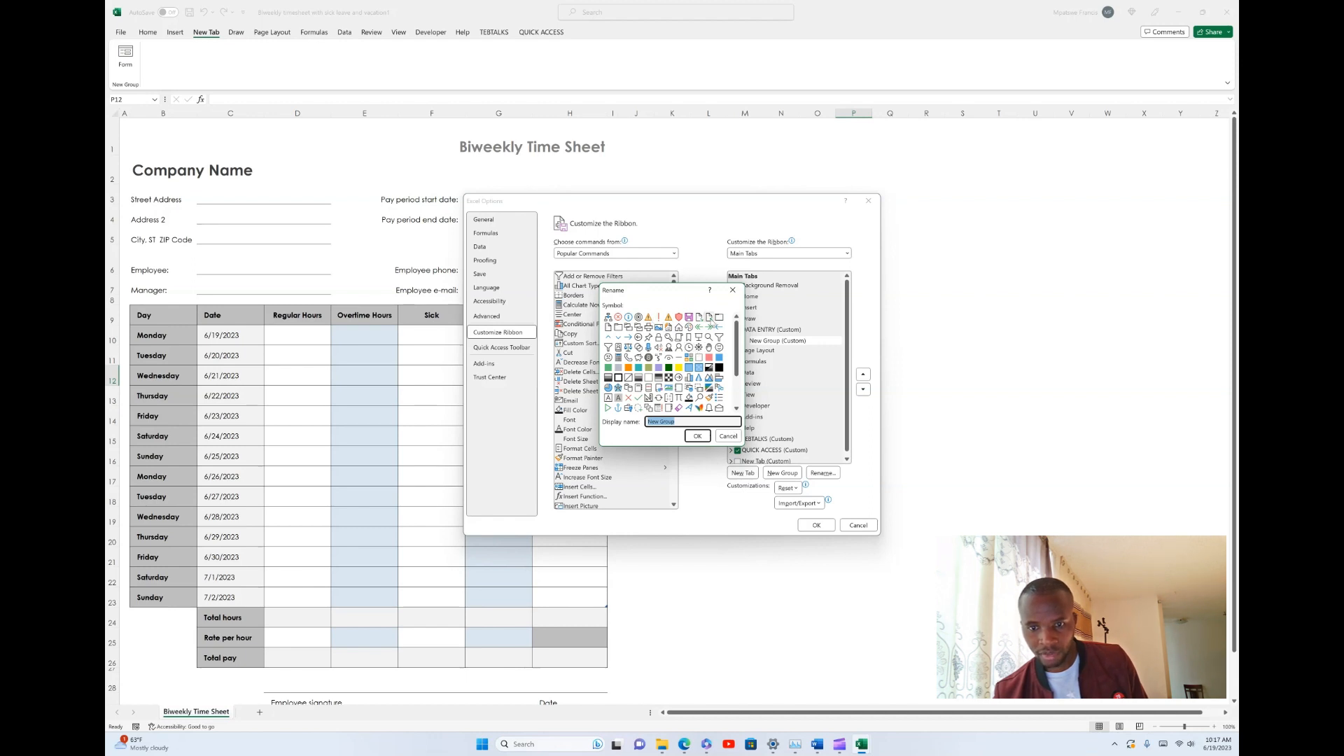
click(697, 436)
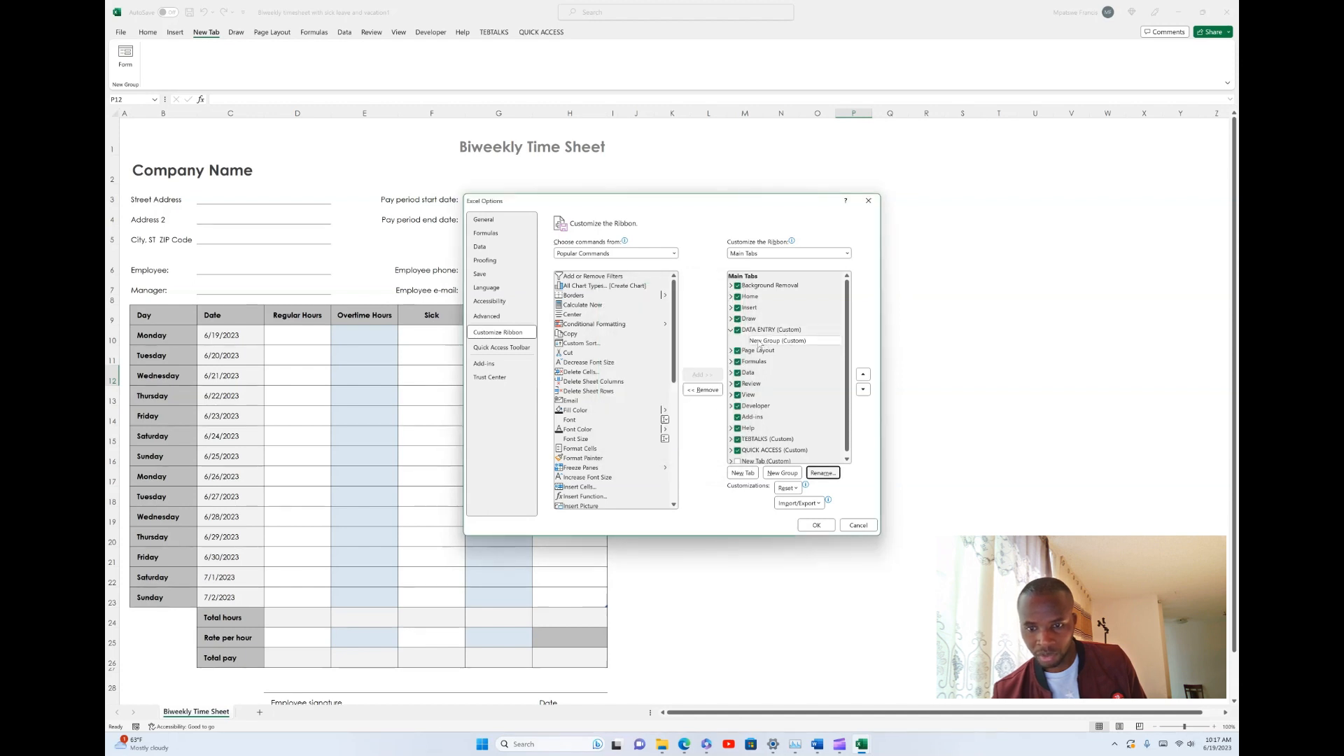
click(820, 474)
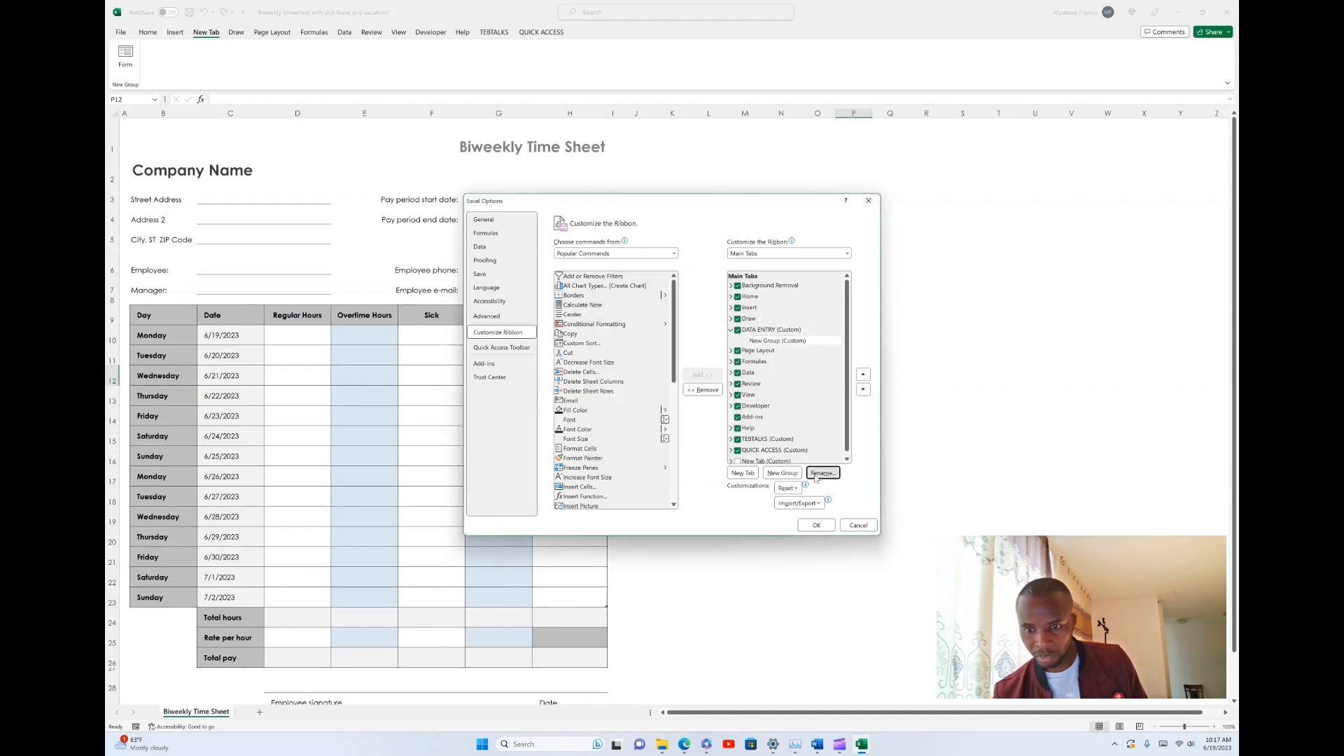
key(Escape)
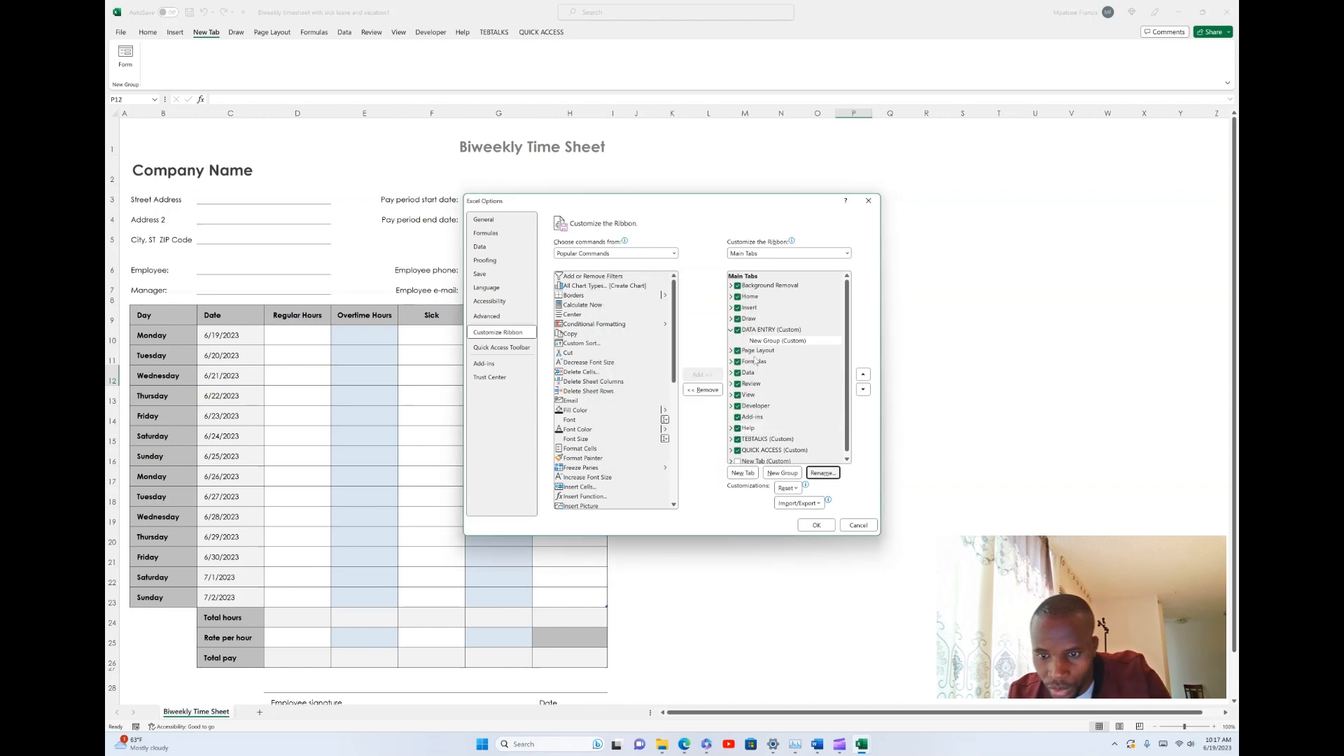
click(779, 332)
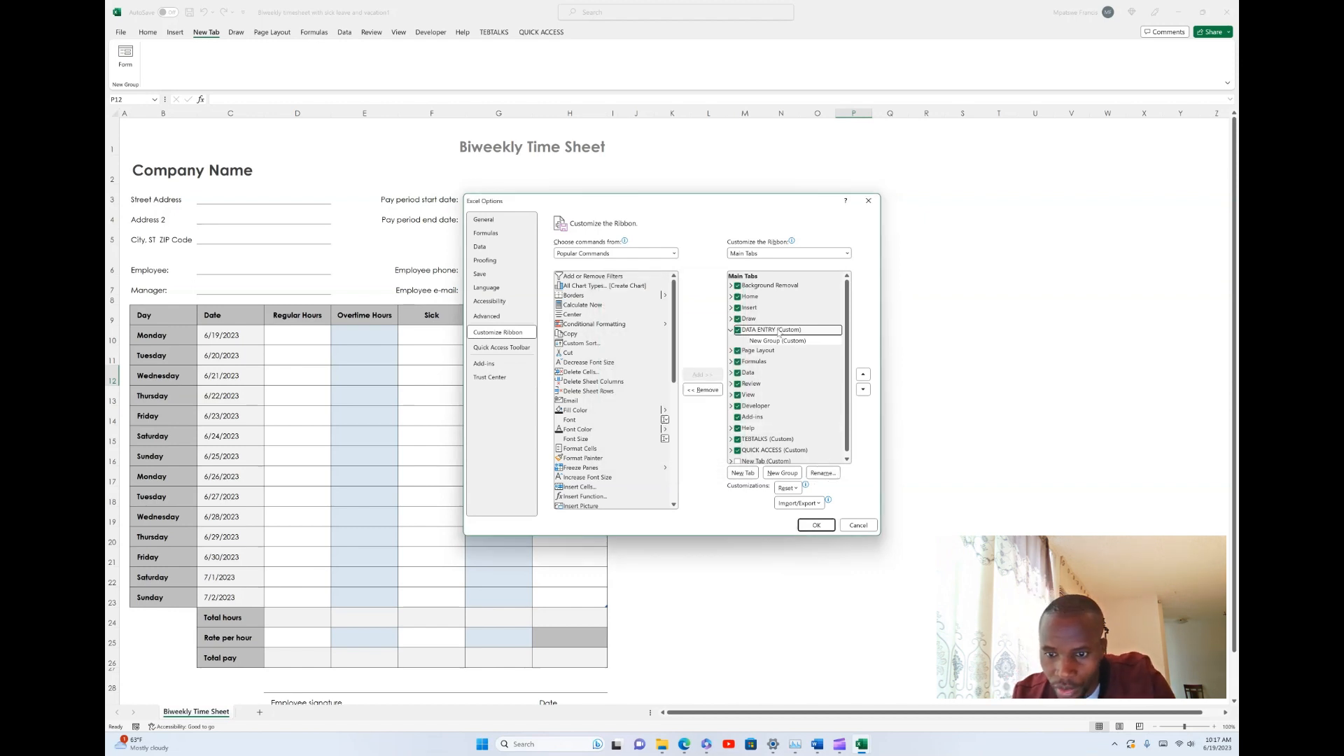
click(821, 474)
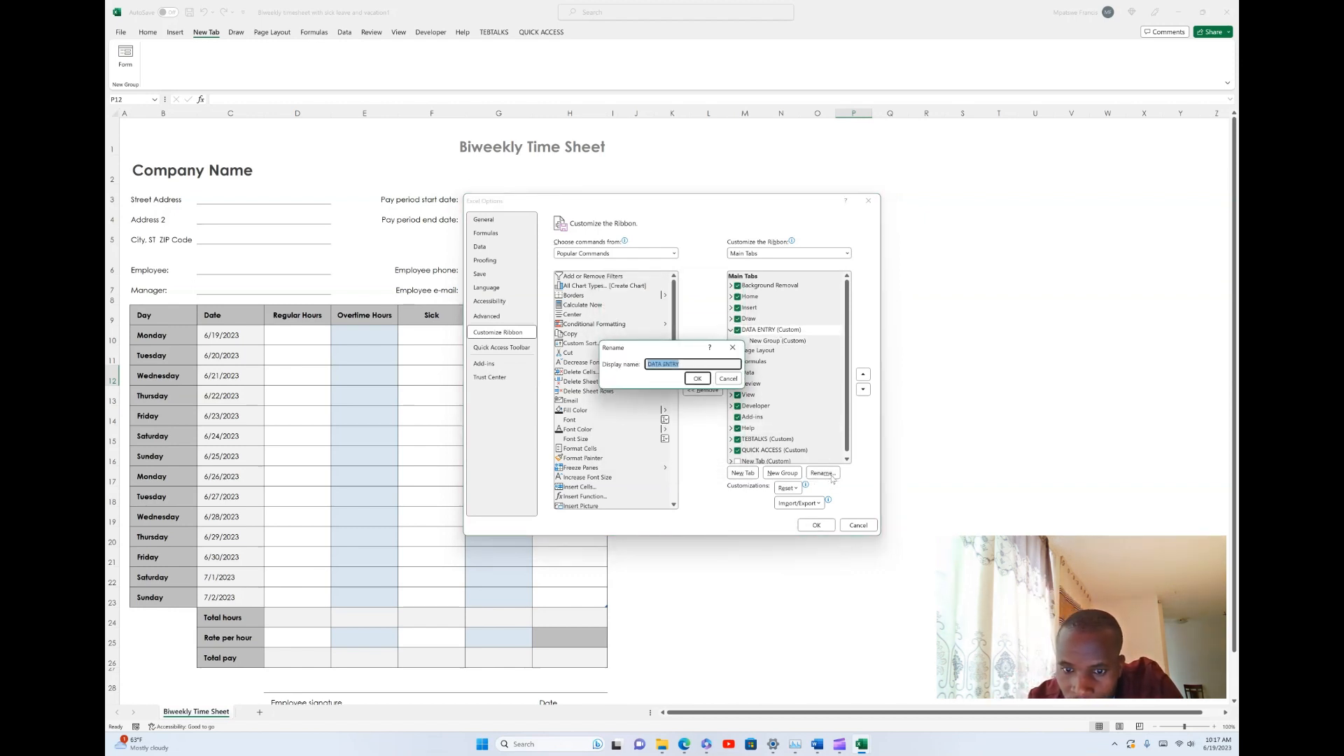
click(736, 387)
click(743, 349)
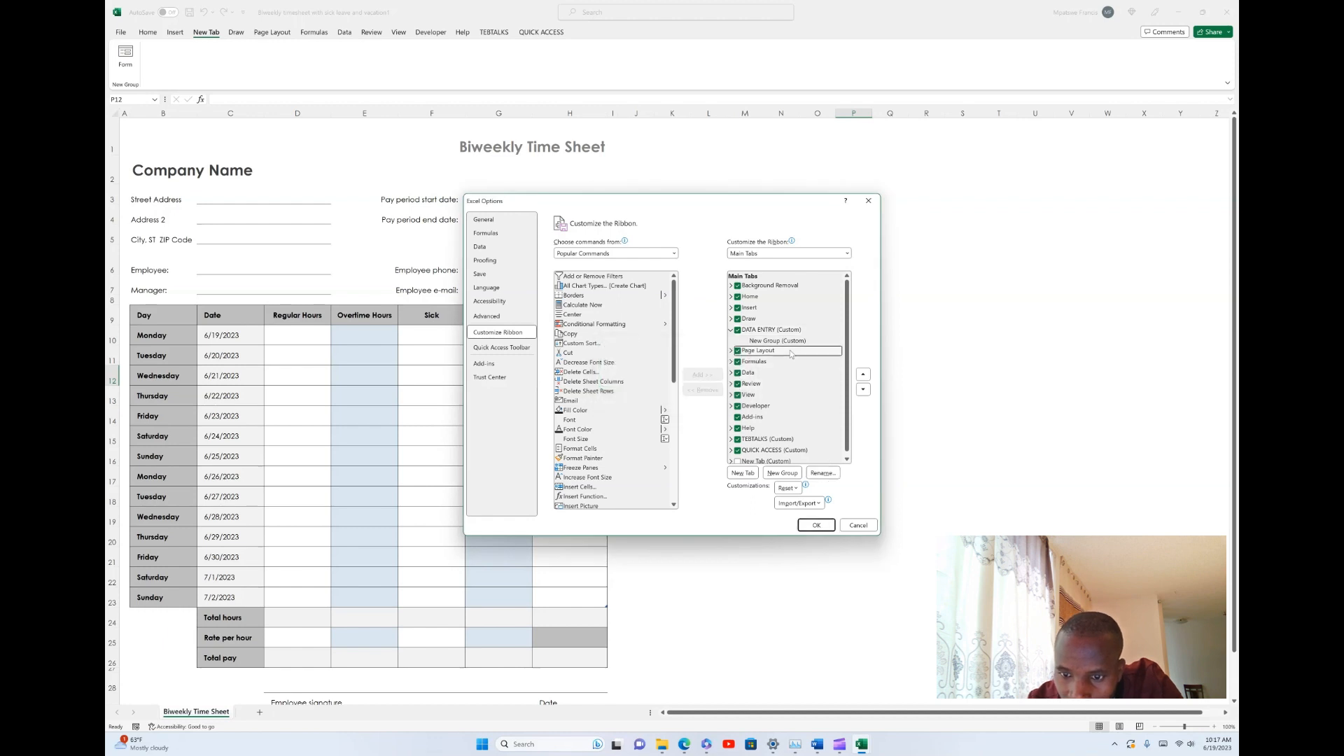
click(754, 342)
right_click(756, 342)
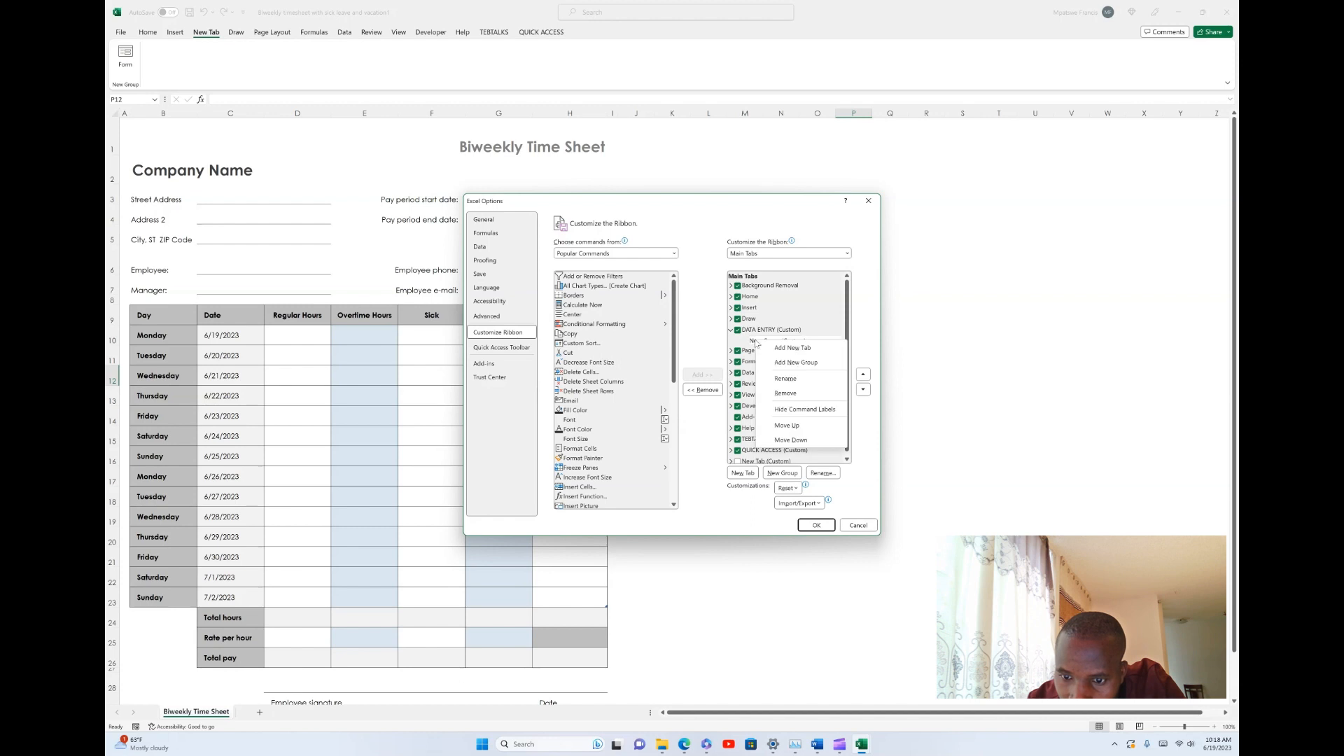
click(786, 378)
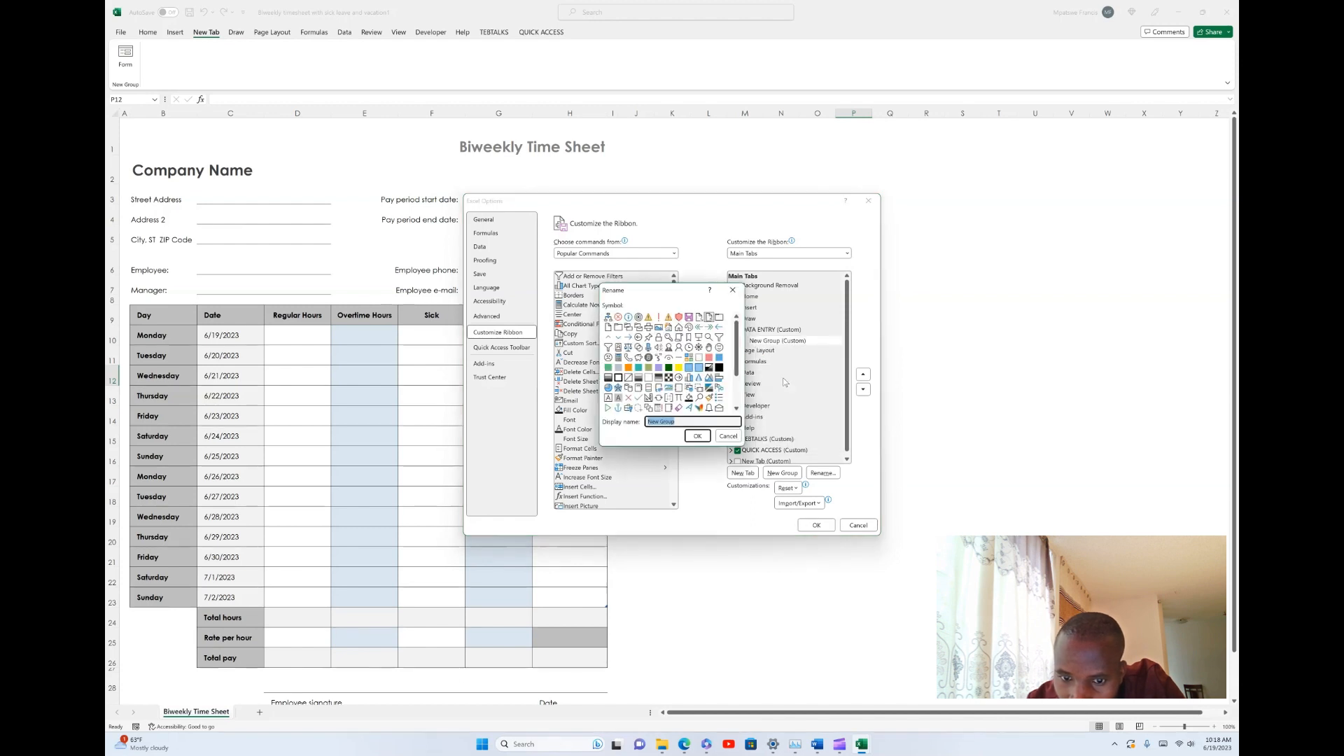
click(720, 437)
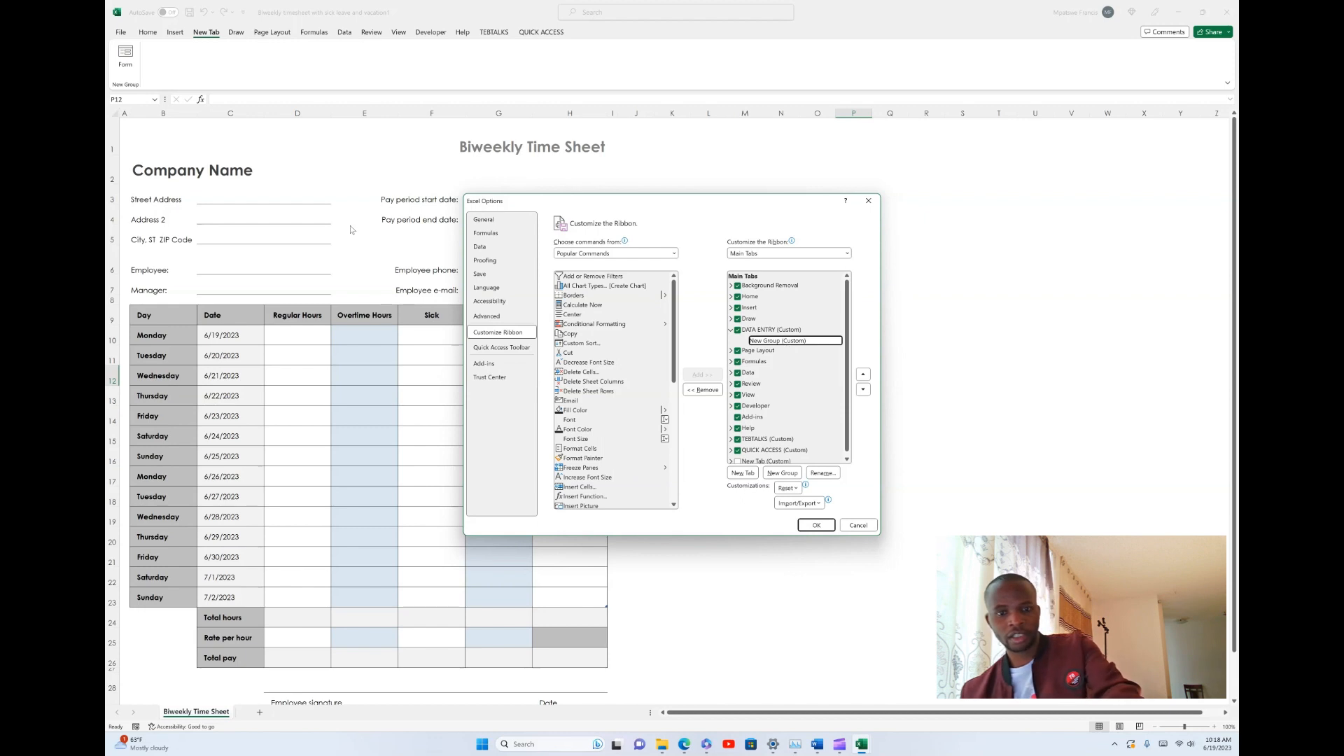
- Add the Form command from All Commands to the new group of the DATA ENTRY tab, apply the customization and show that tab
click(597, 257)
click(576, 286)
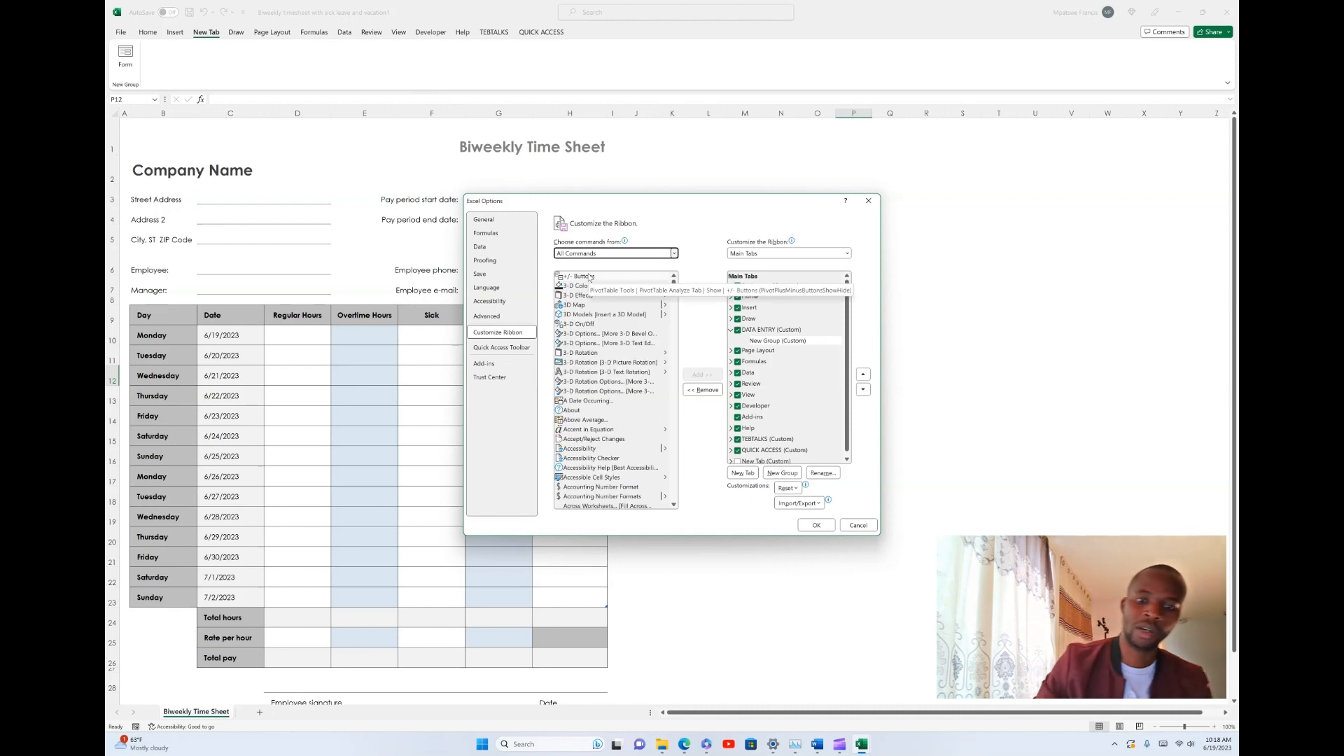
scroll(650, 379, down, 15)
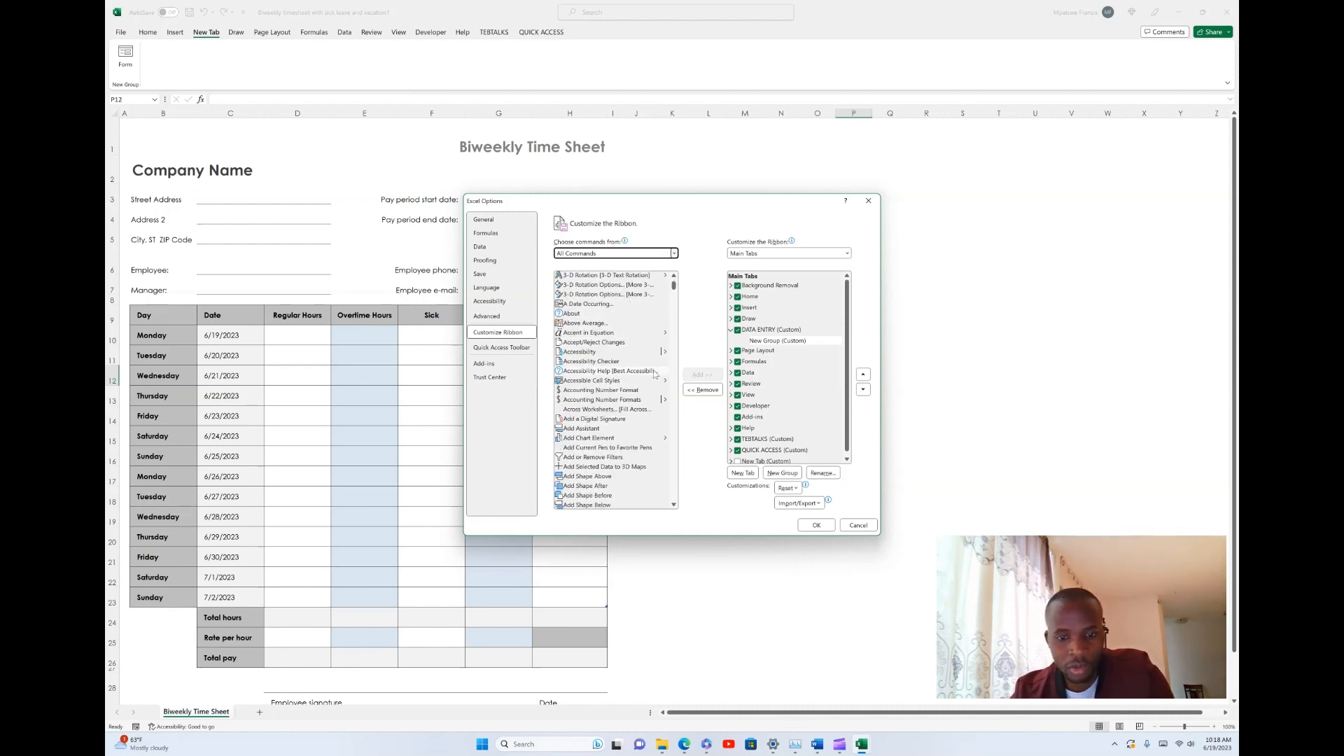
scroll(650, 379, down, 20)
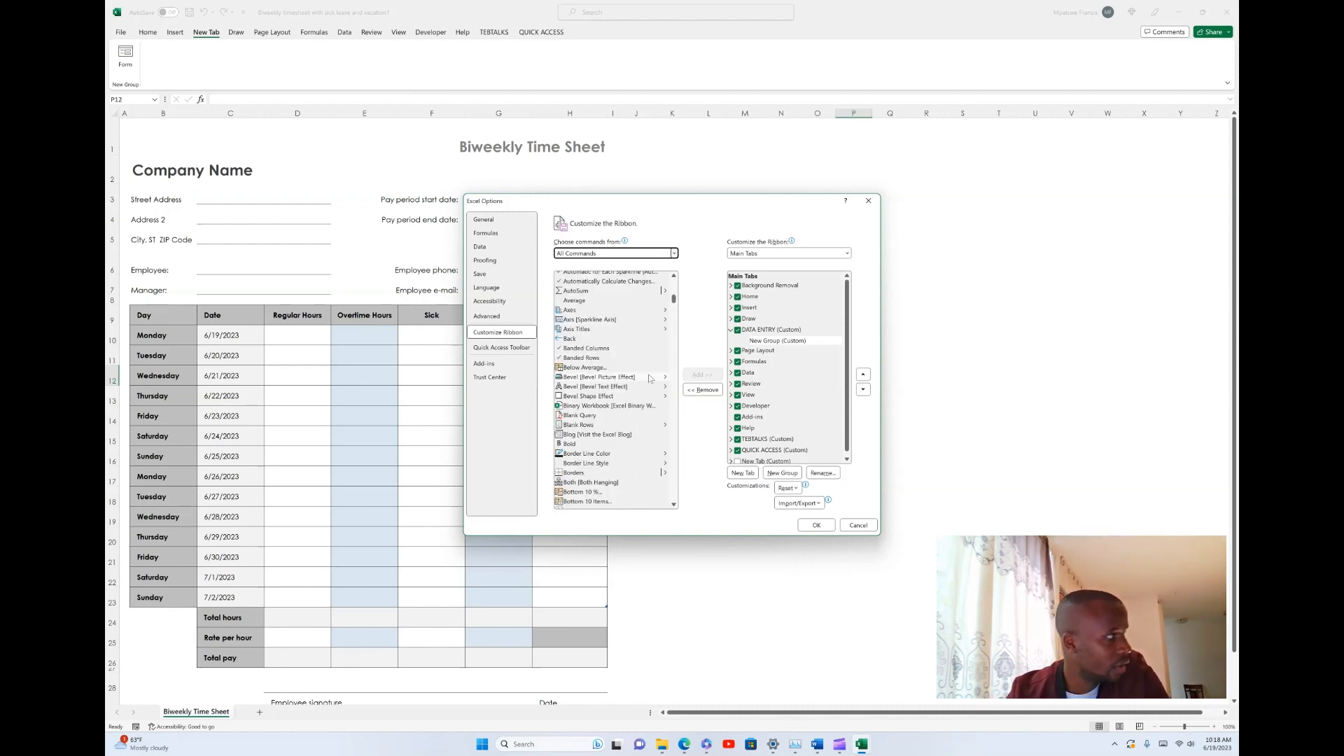
scroll(648, 379, down, 20)
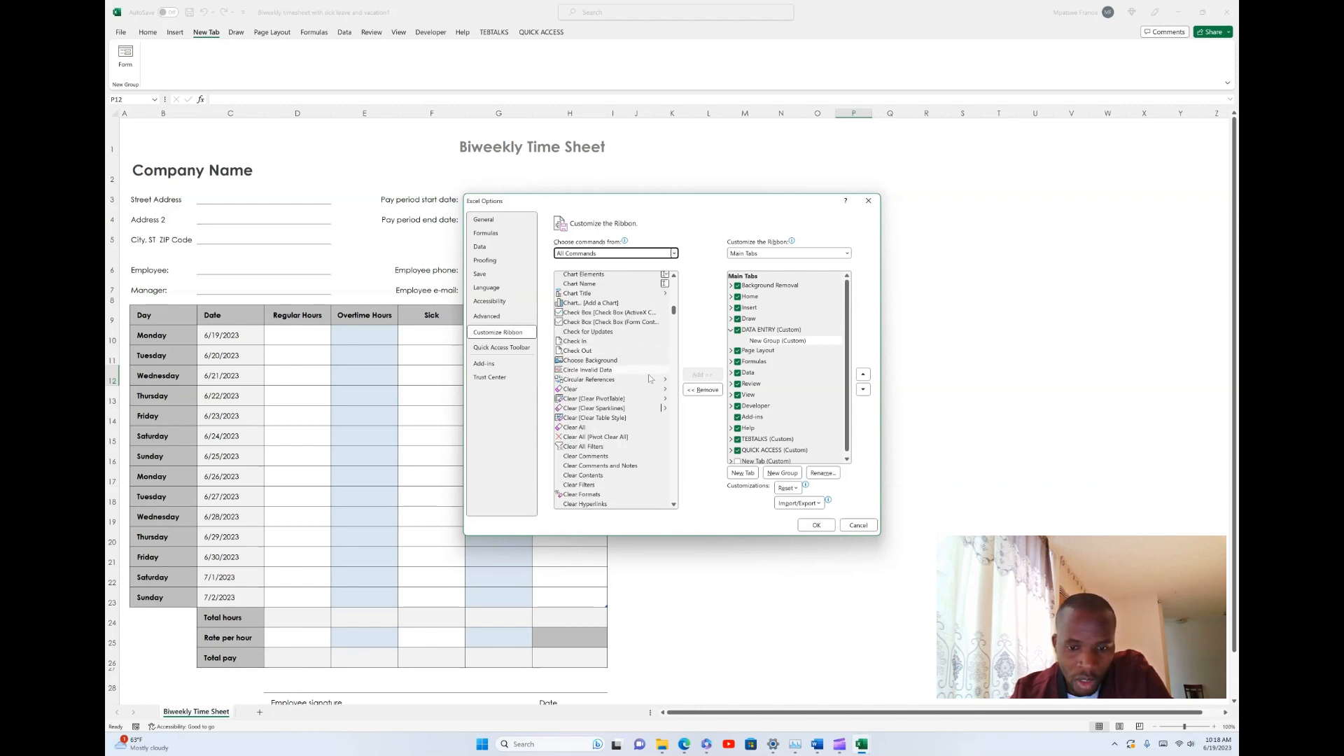
scroll(650, 379, down, 20)
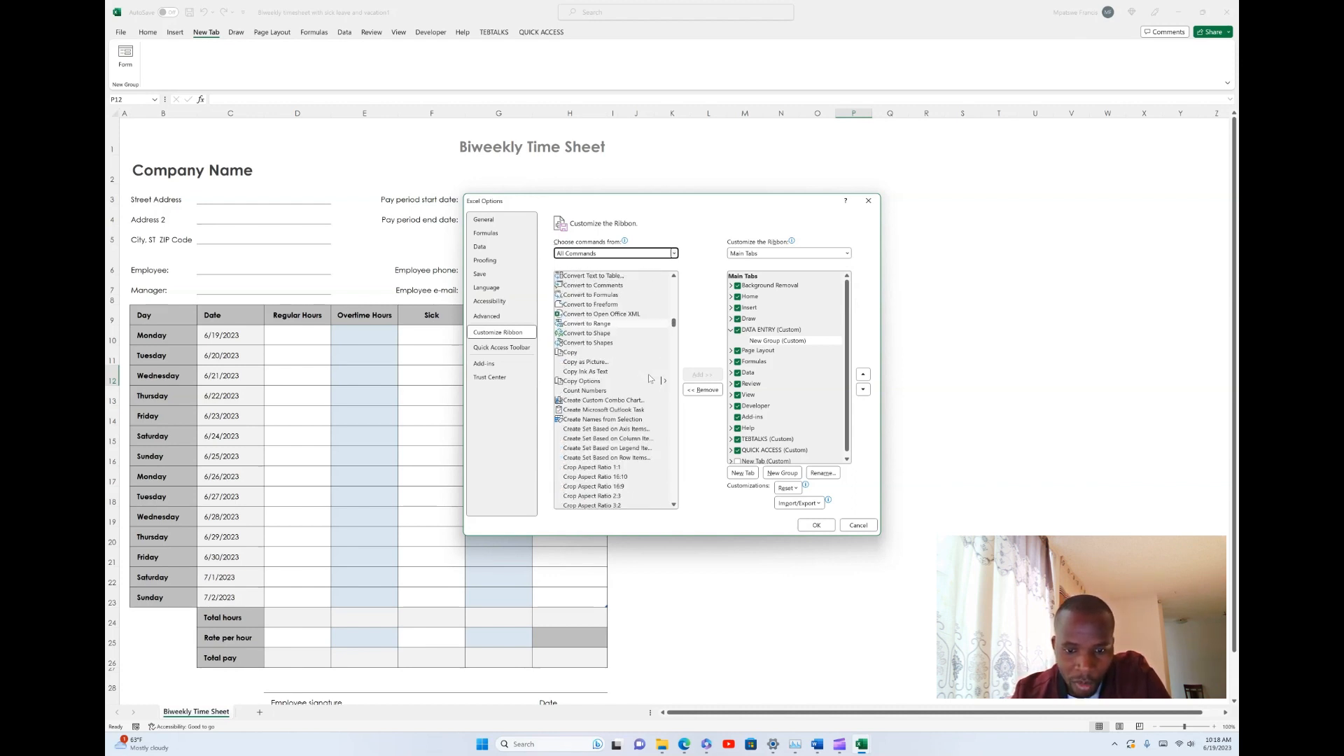
scroll(650, 379, down, 20)
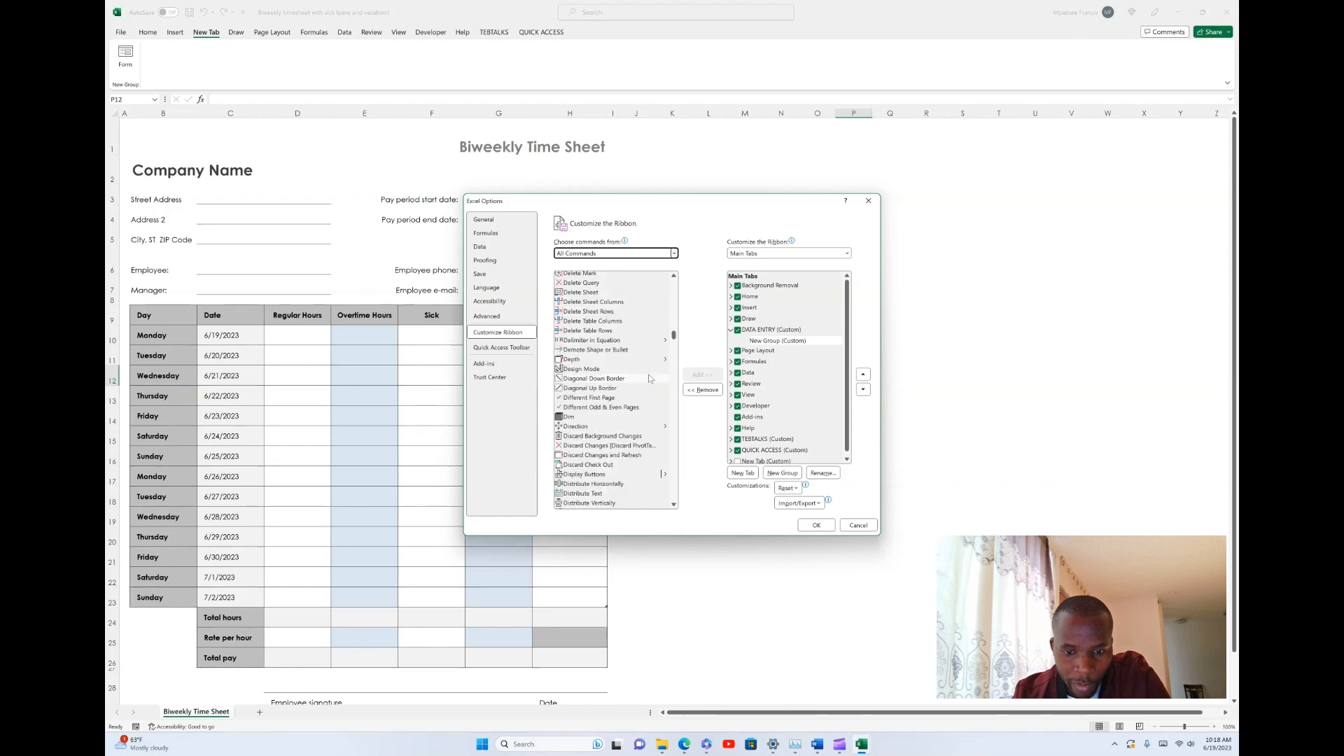
scroll(648, 379, down, 5)
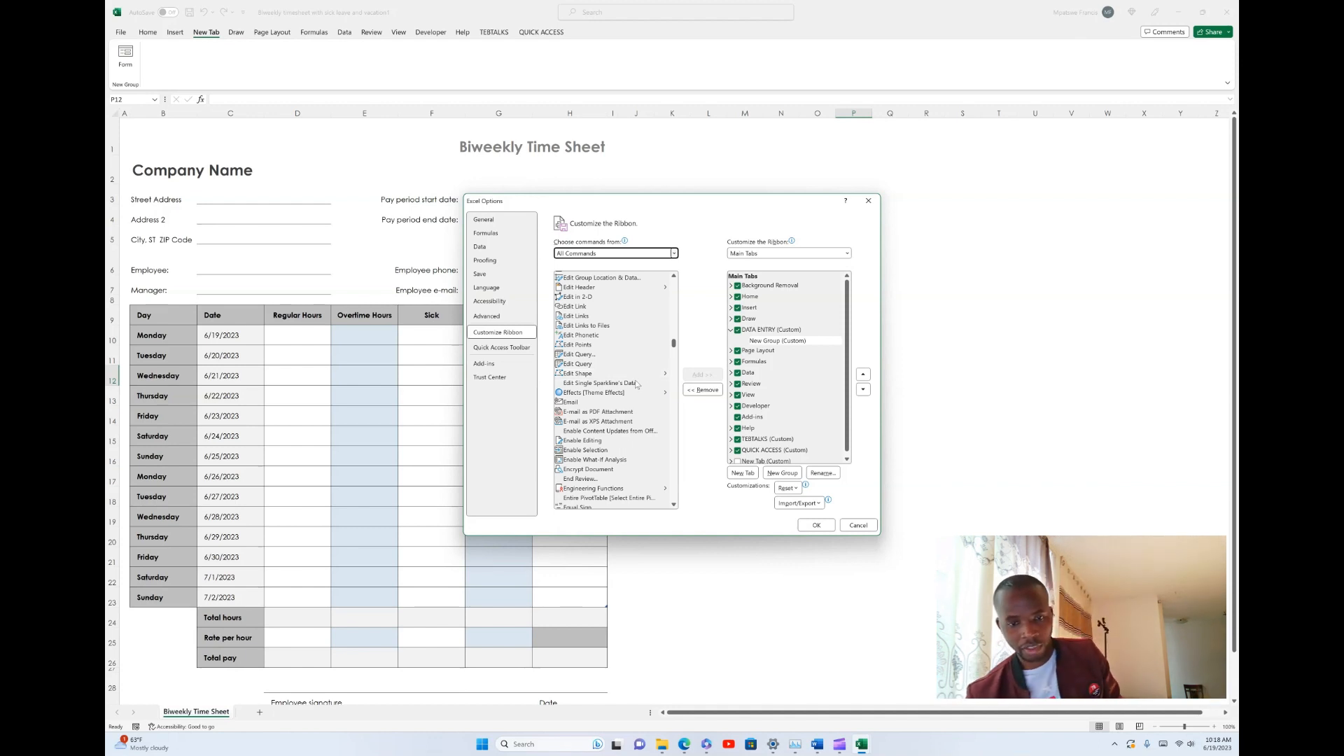
scroll(620, 402, down, 9)
scroll(620, 405, down, 5)
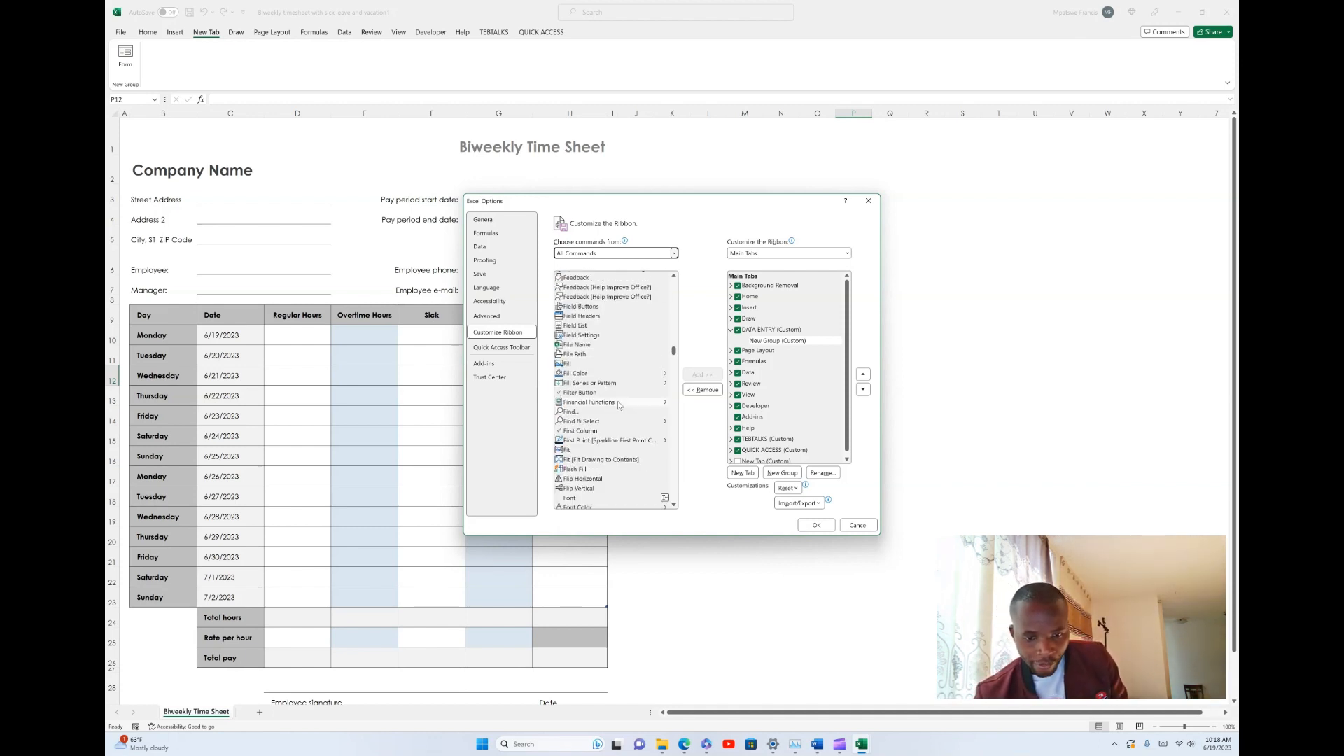
scroll(608, 365, up, 1)
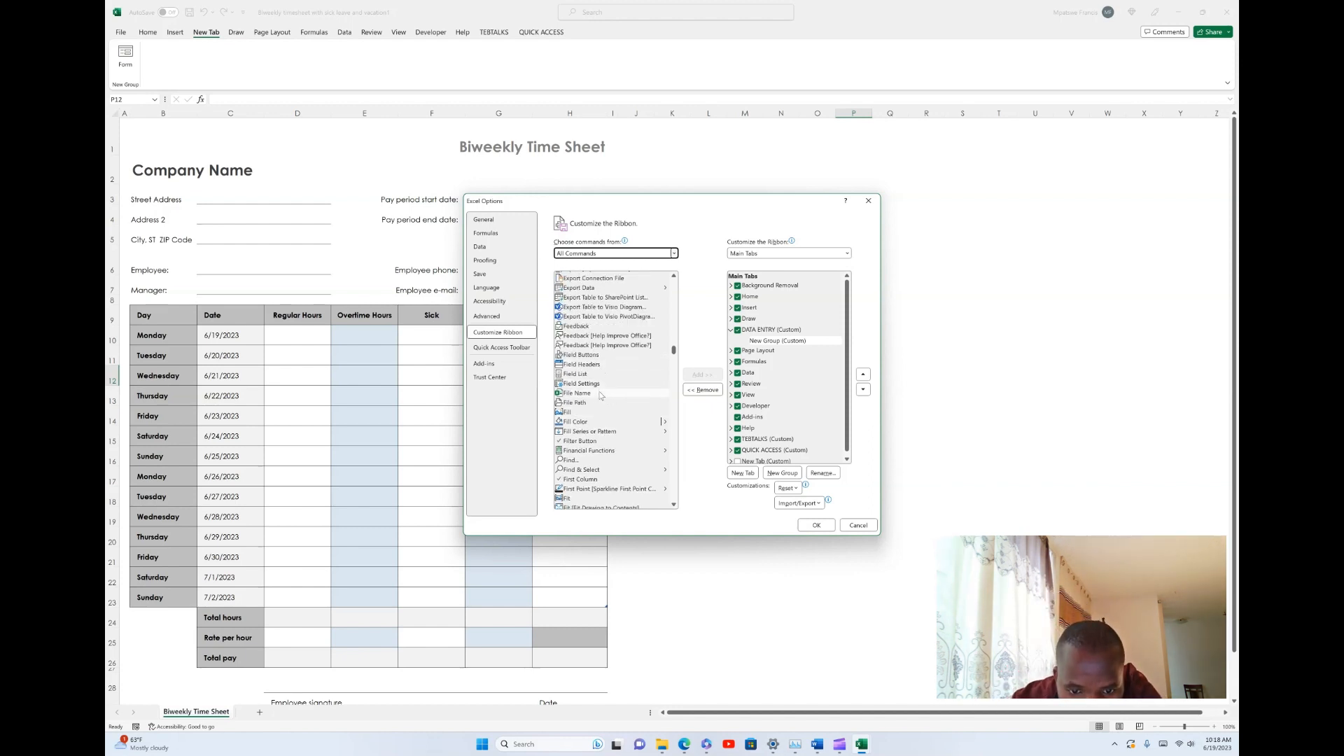
scroll(600, 396, down, 4)
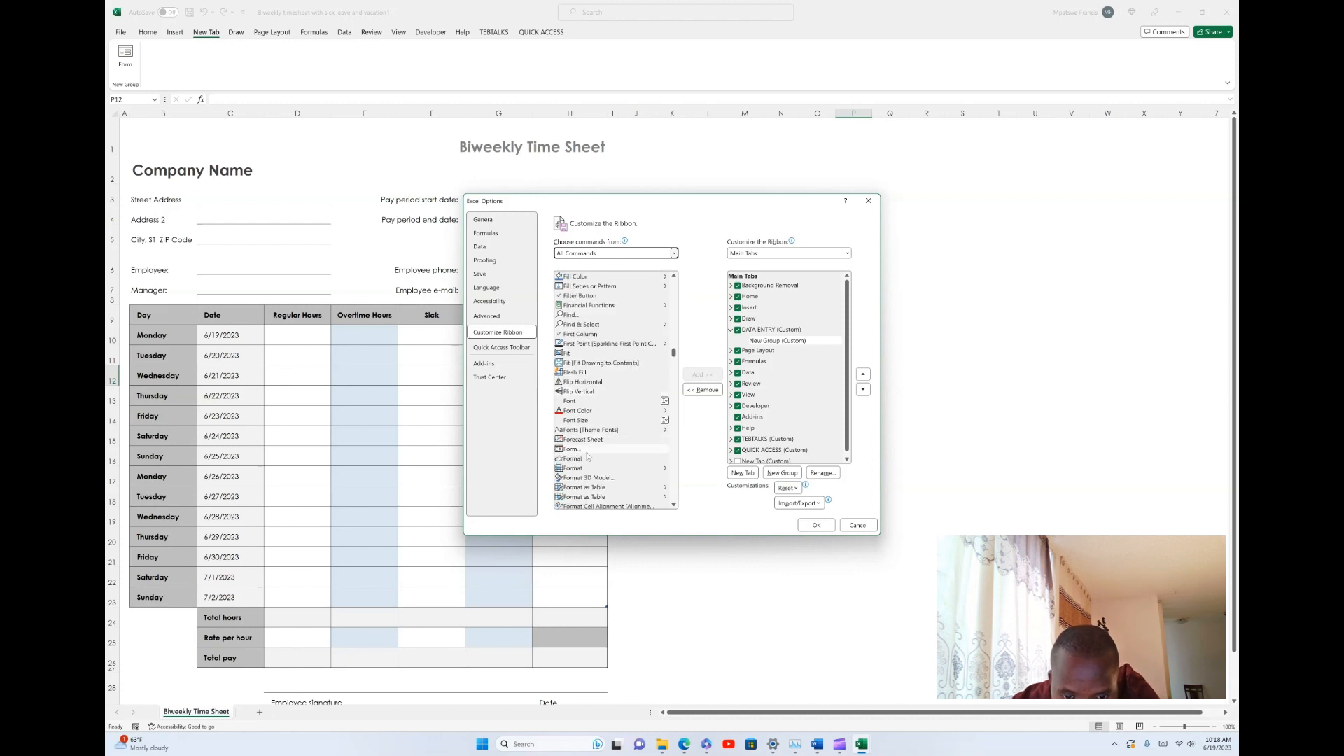
click(570, 449)
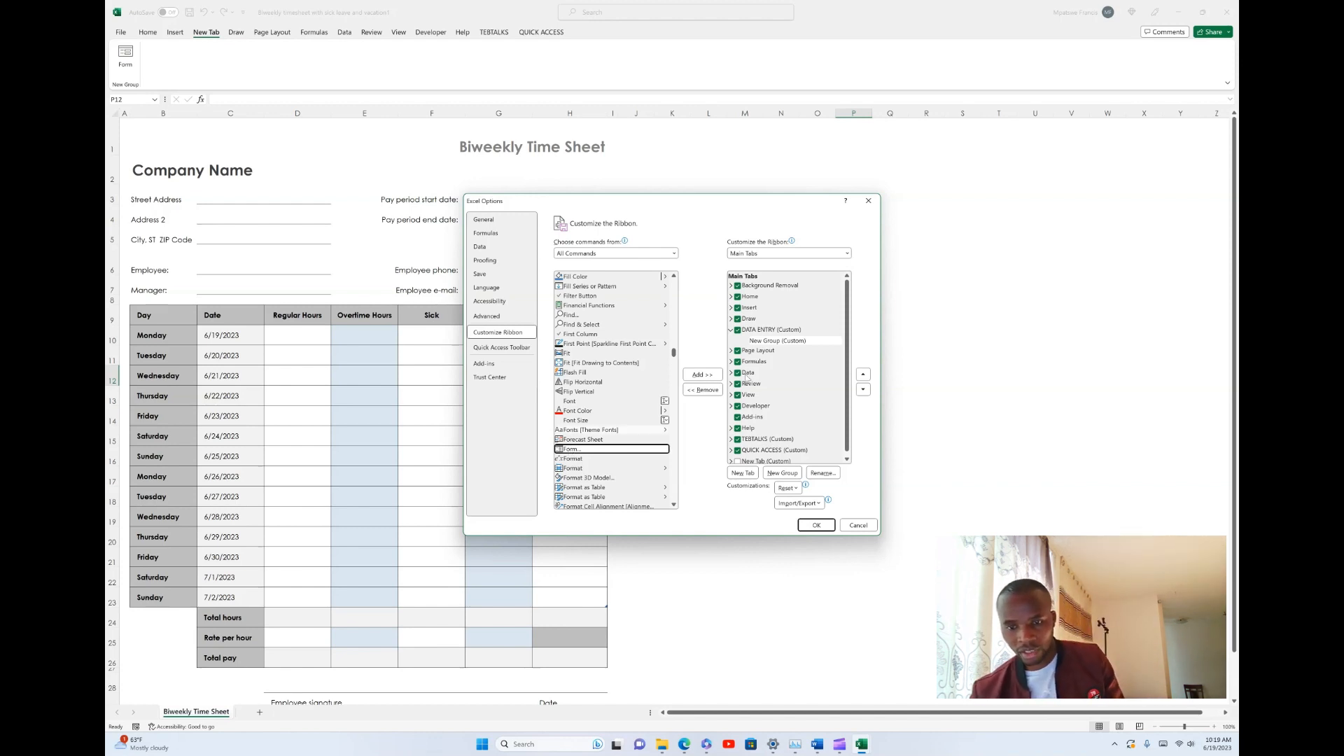
click(703, 375)
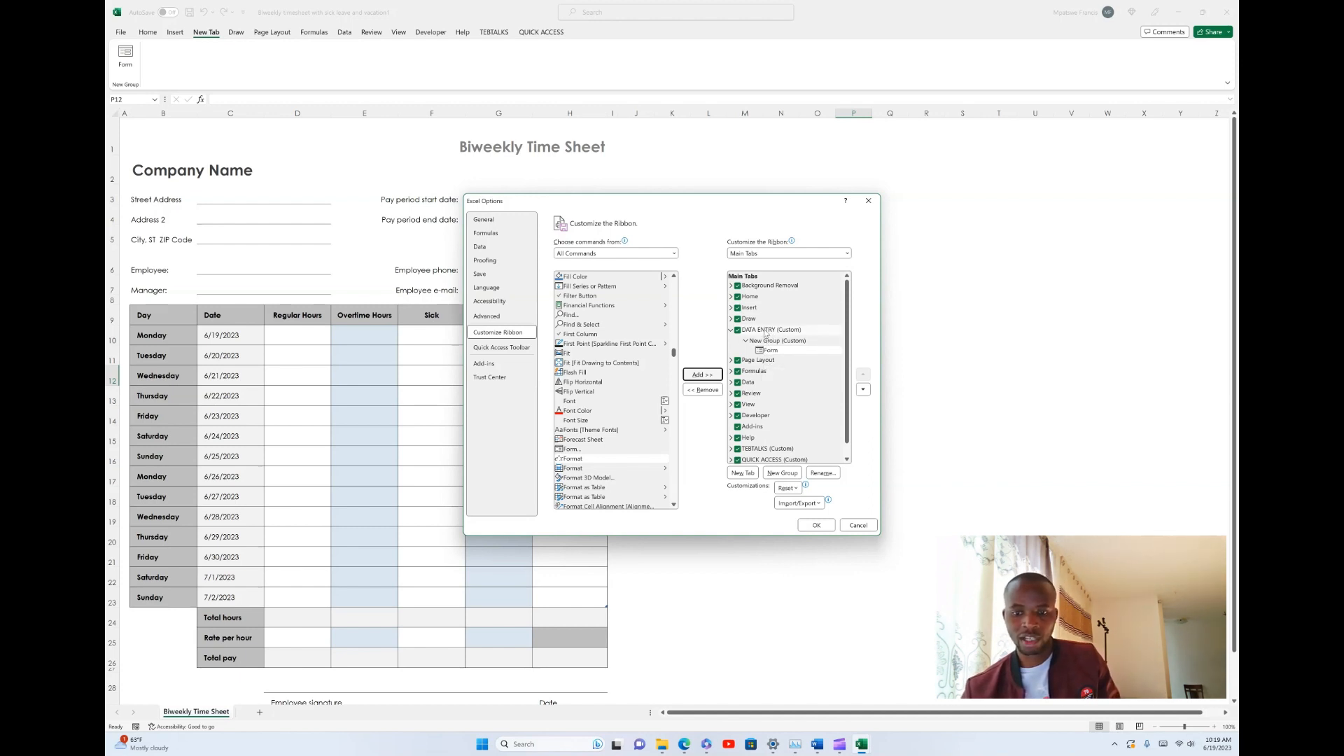
click(813, 527)
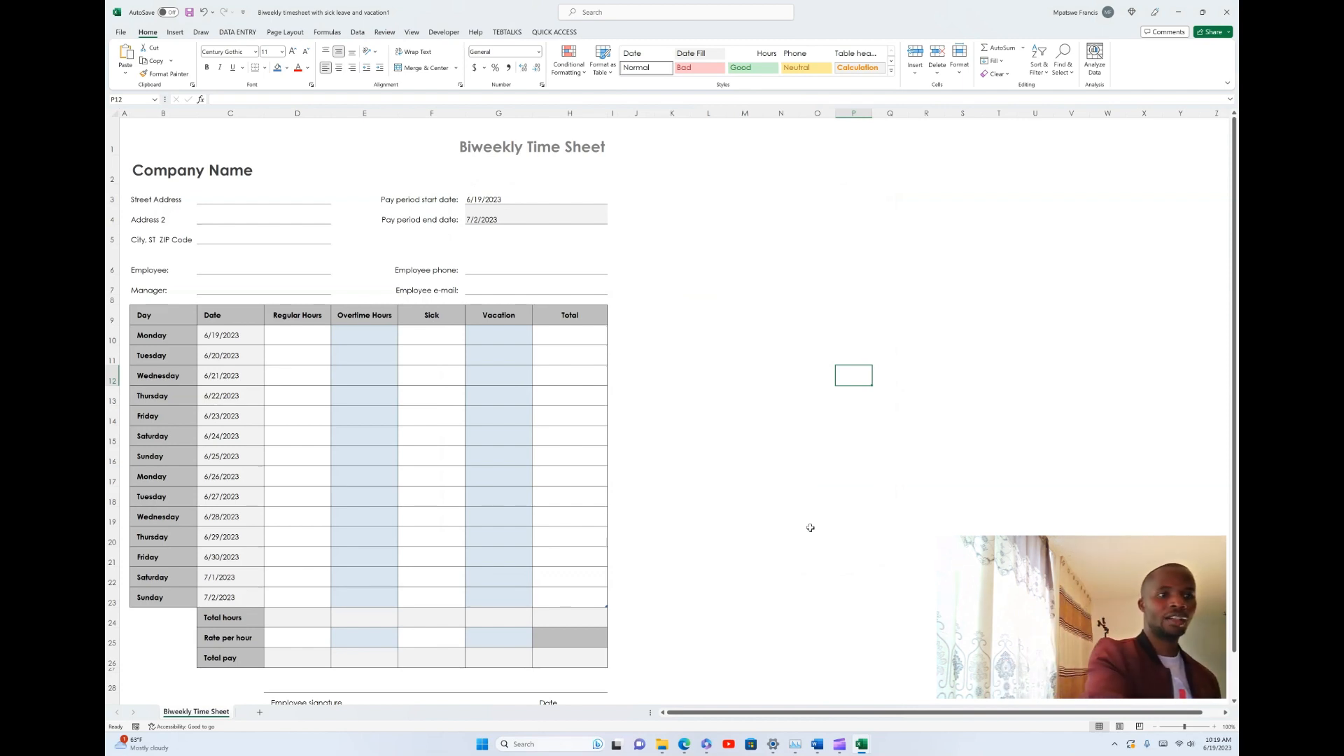
click(237, 32)
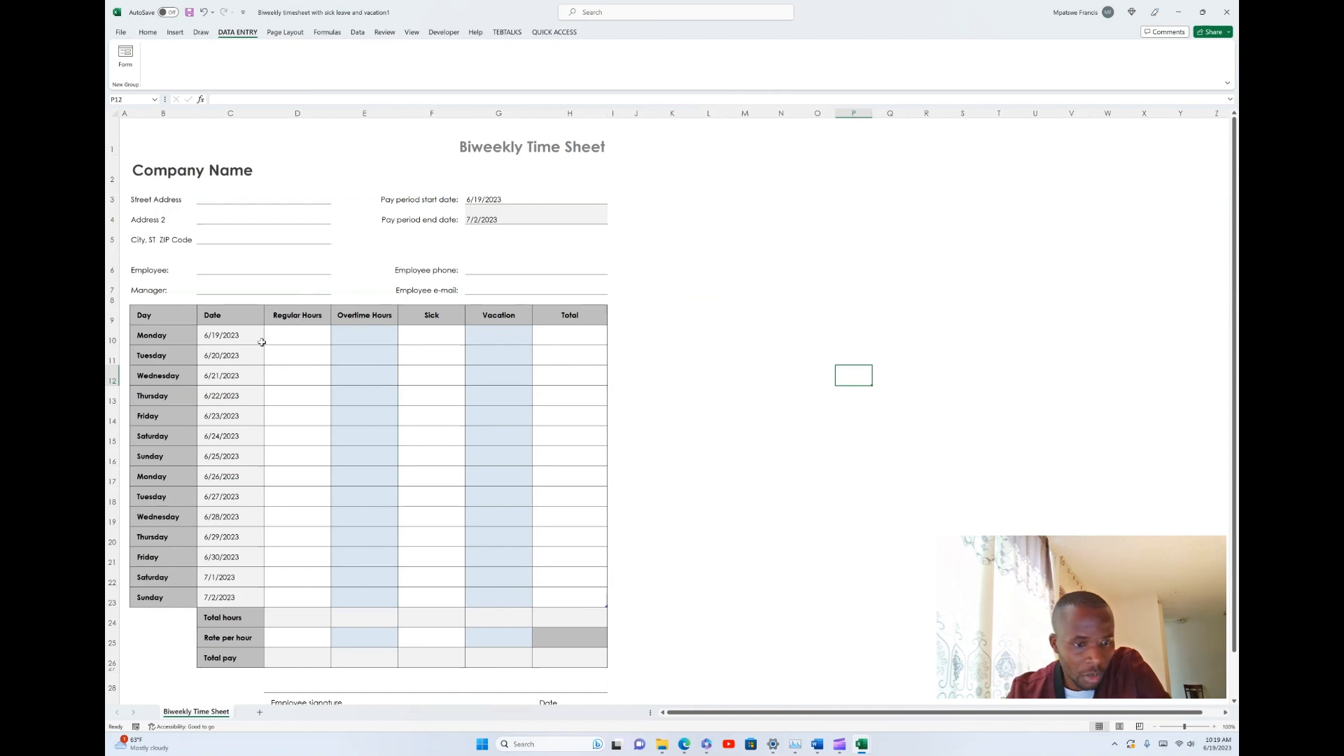
- Examine the time sheet's headings from Regular Hours to Total and the cells of the Total column
click(417, 333)
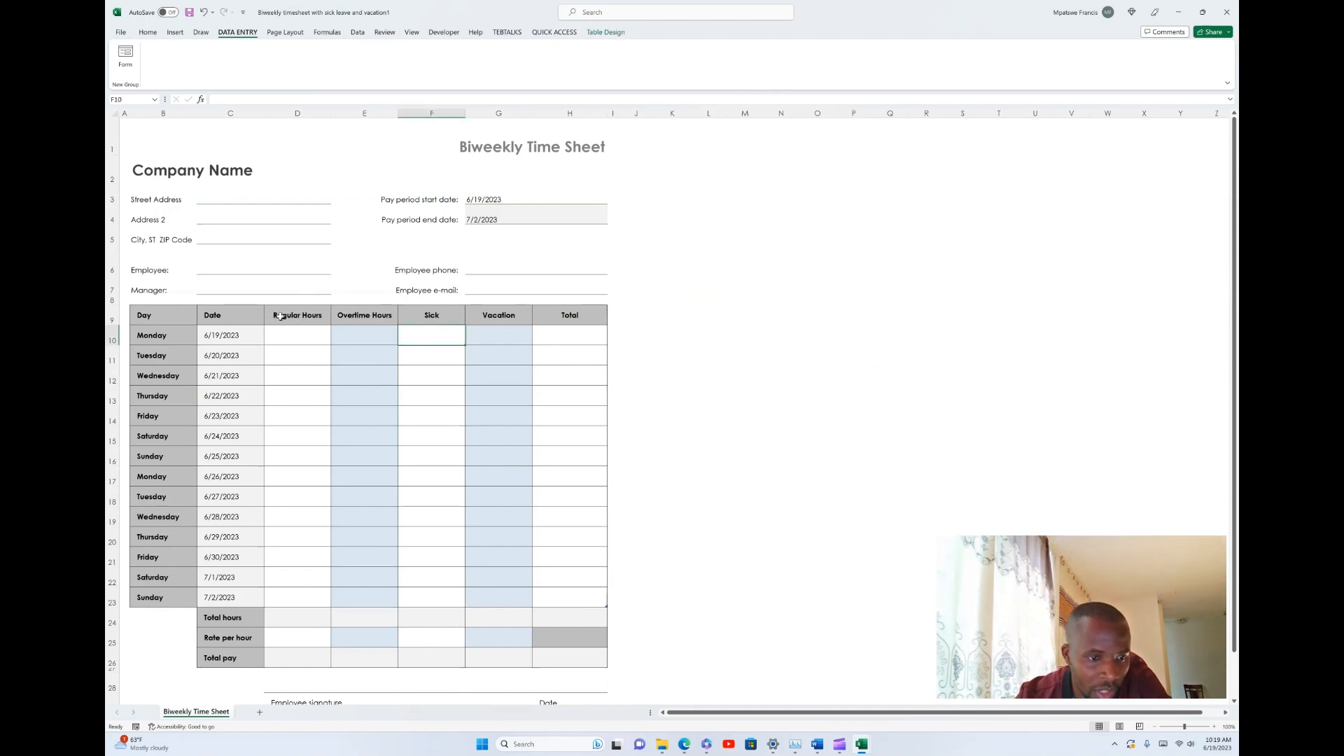
drag(280, 316, 580, 319)
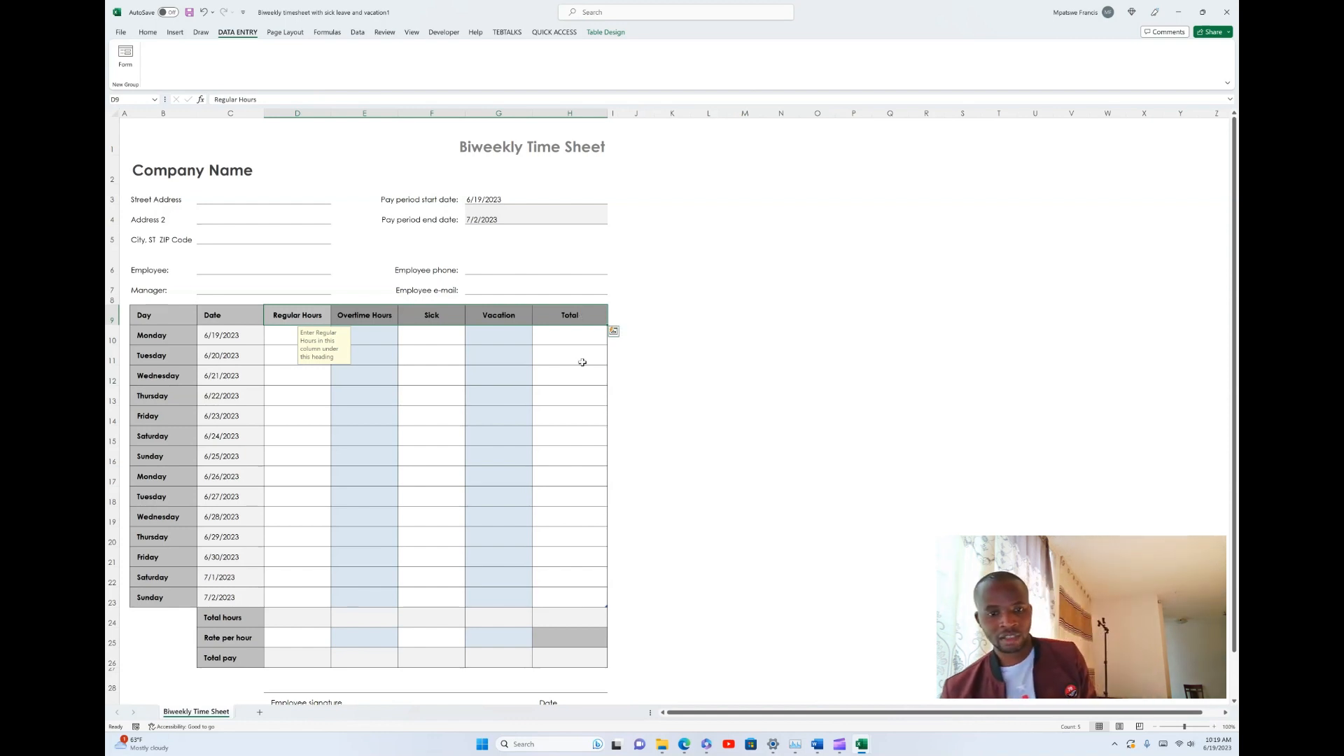
click(569, 334)
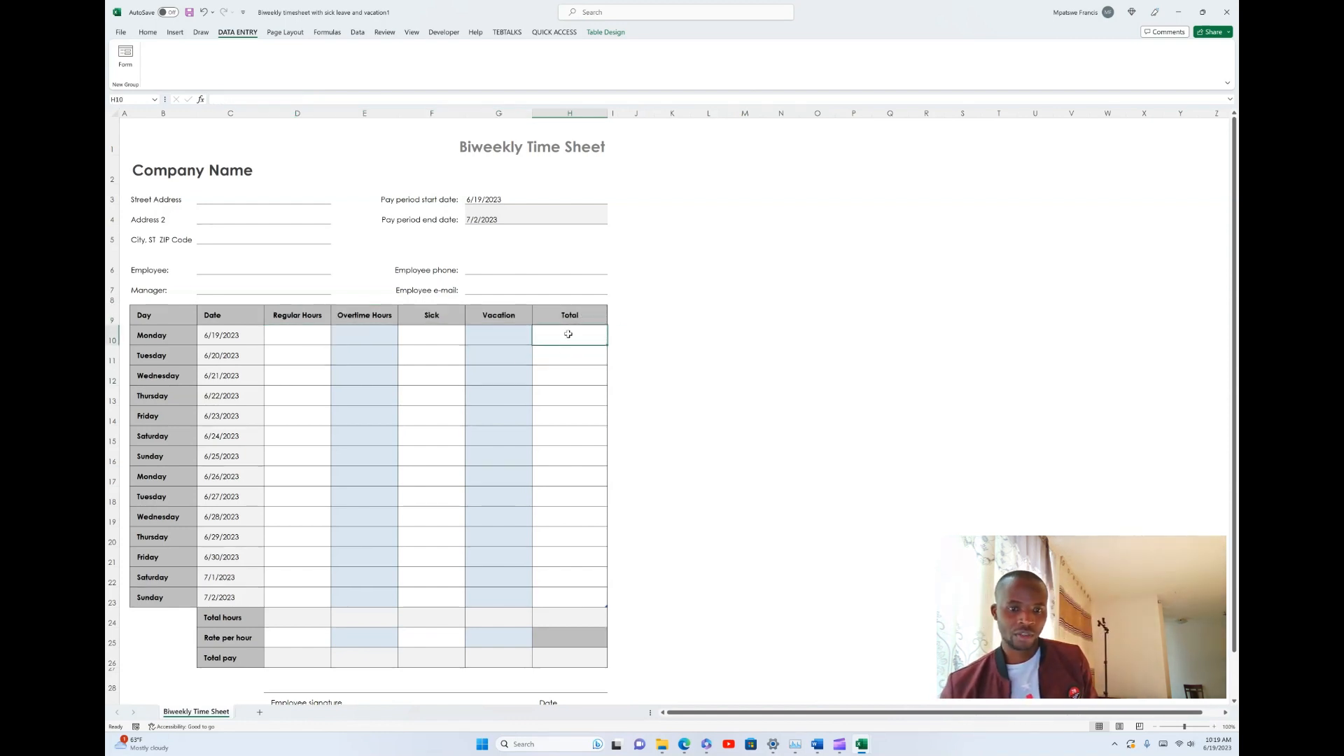
key(Down)
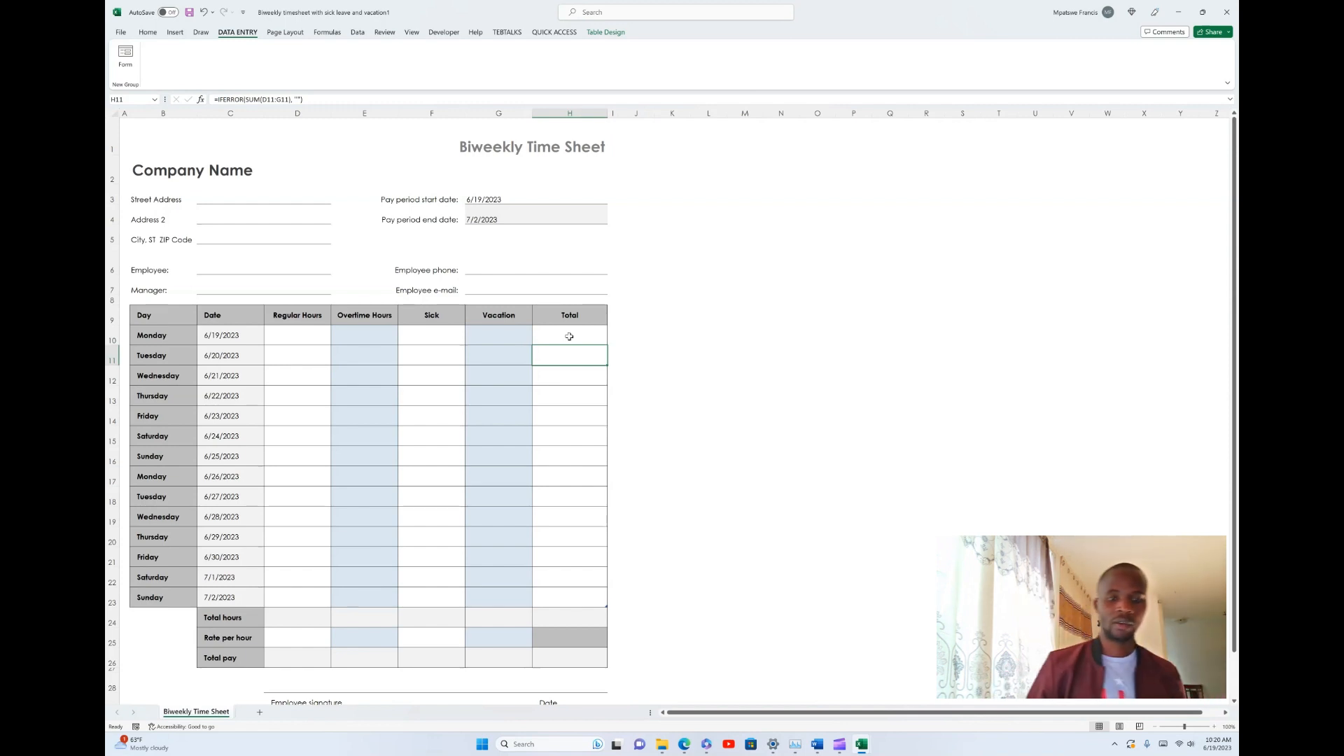
- Open the data entry form for the header cells Regular Hours to Vacation and place it closer to the table
click(288, 319)
drag(287, 319, 474, 319)
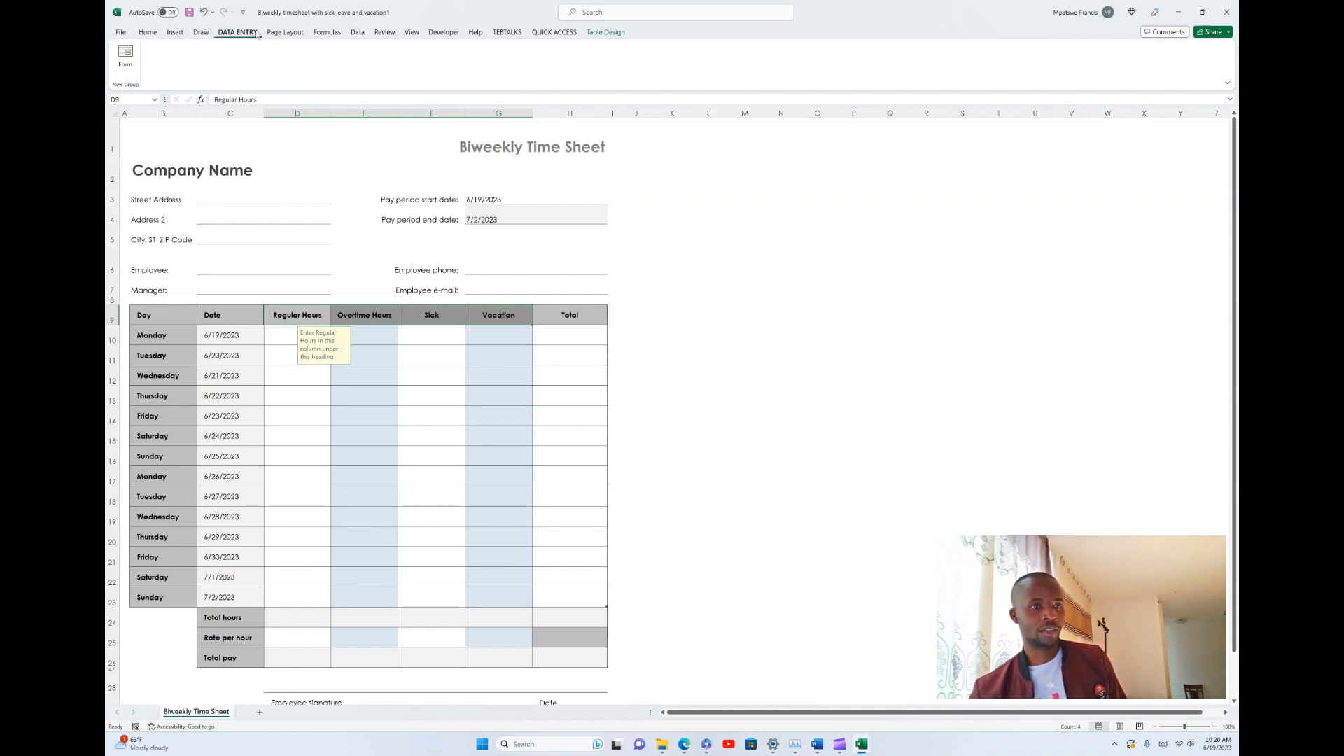
click(123, 61)
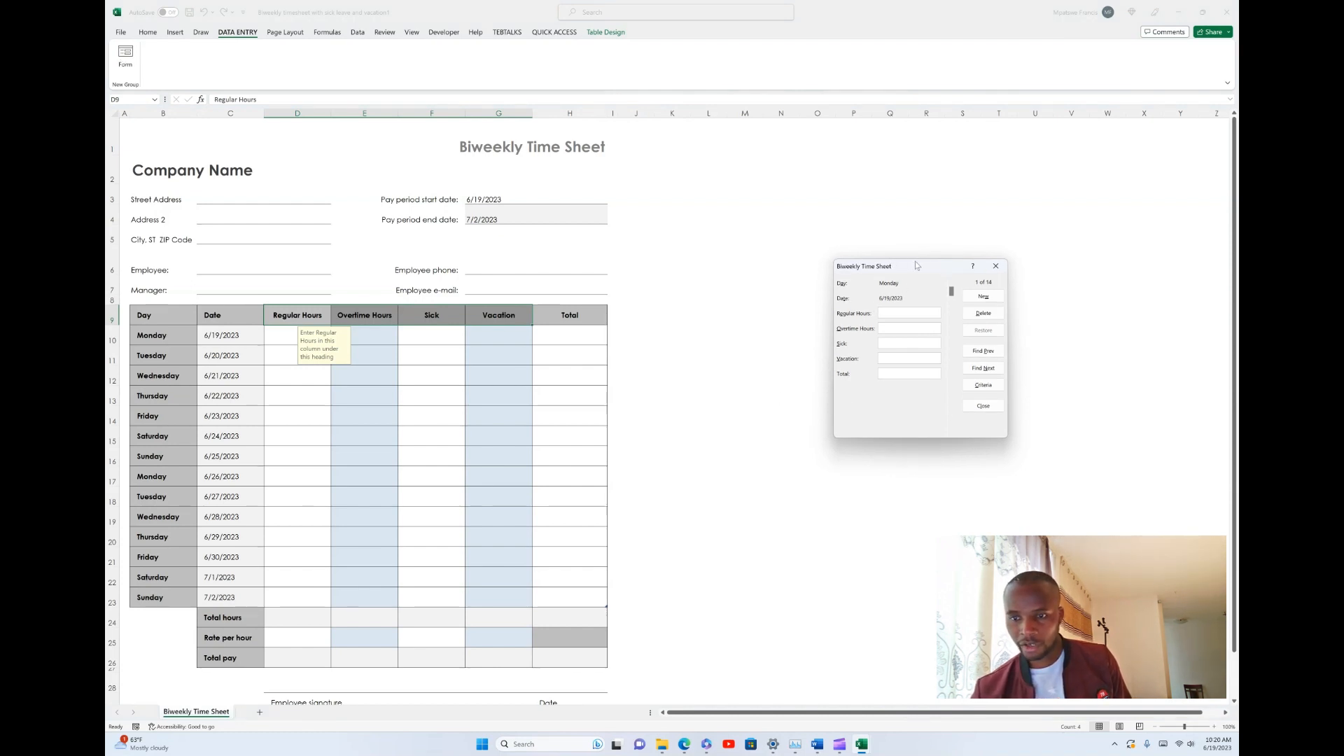
drag(915, 265, 734, 301)
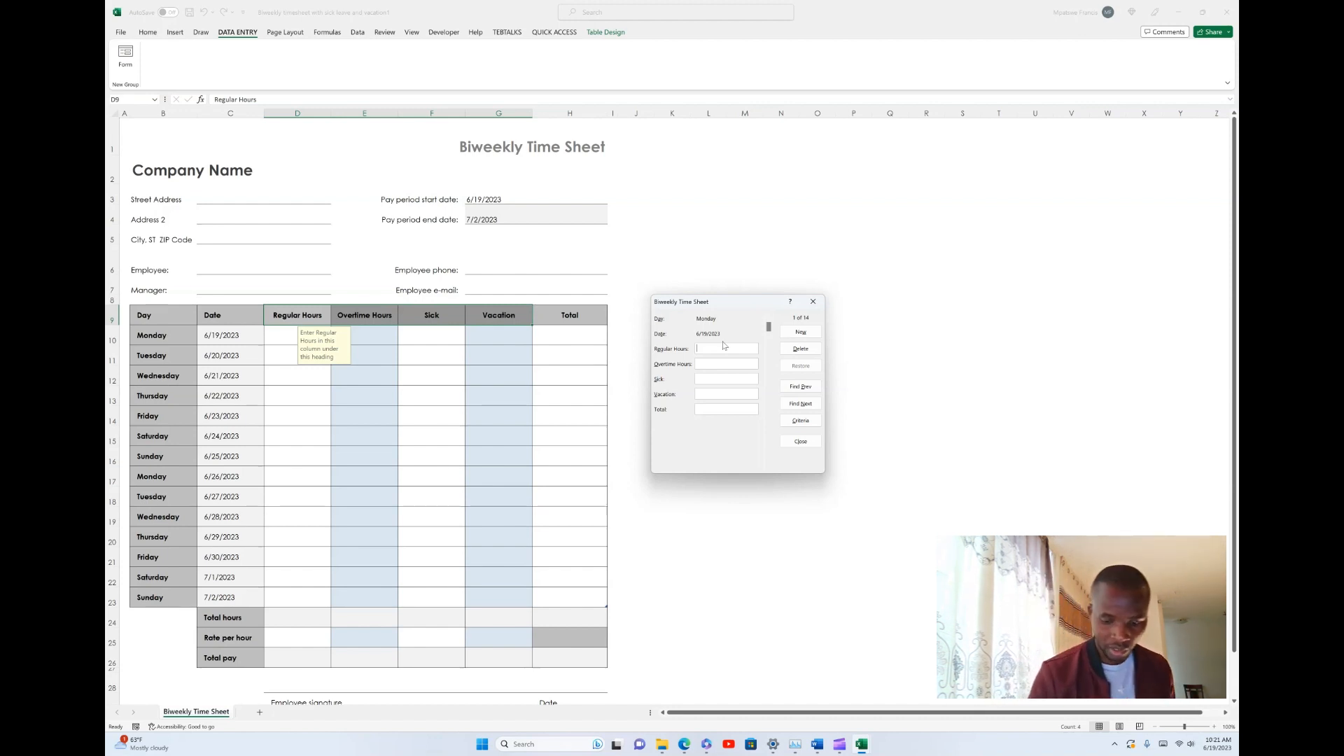
- Fill in Monday's record with 8 regular hours, 3 overtime hours, 0 sick and 0 vacation, and switch the form to criteria entry
text(8)
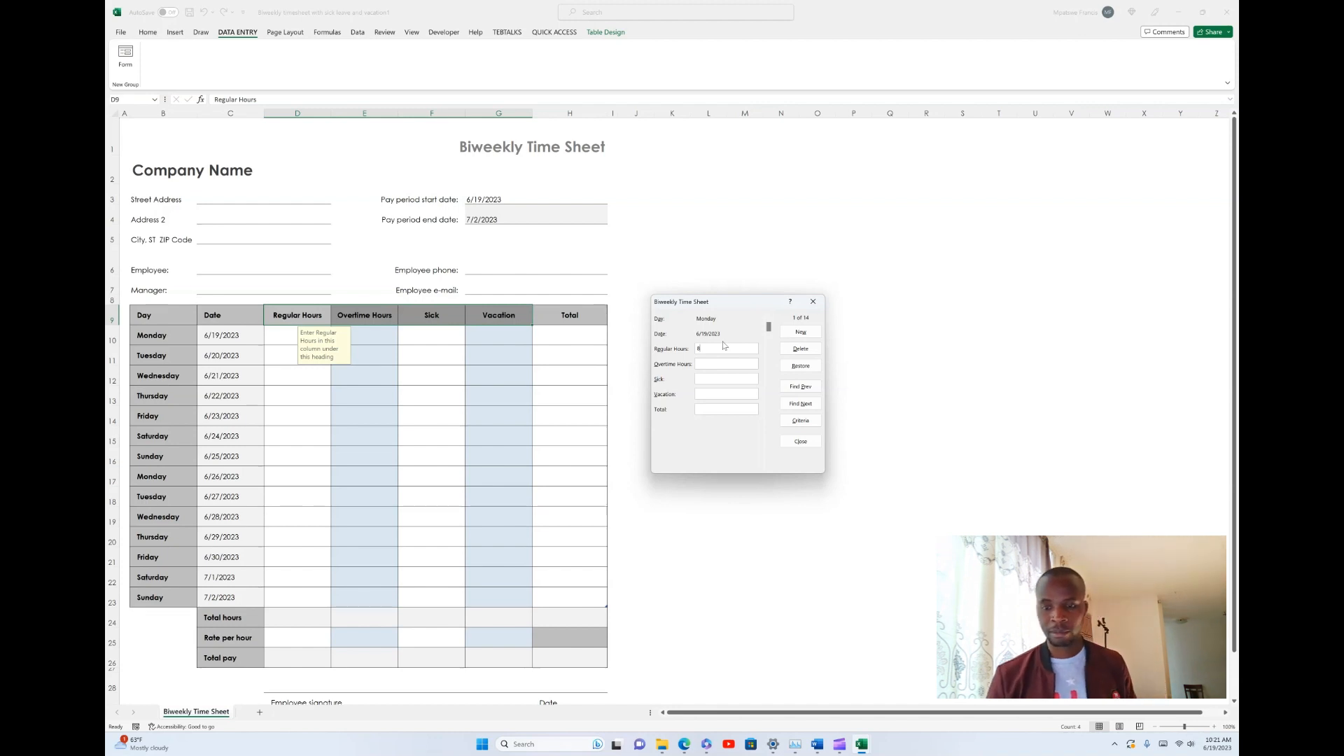
click(723, 365)
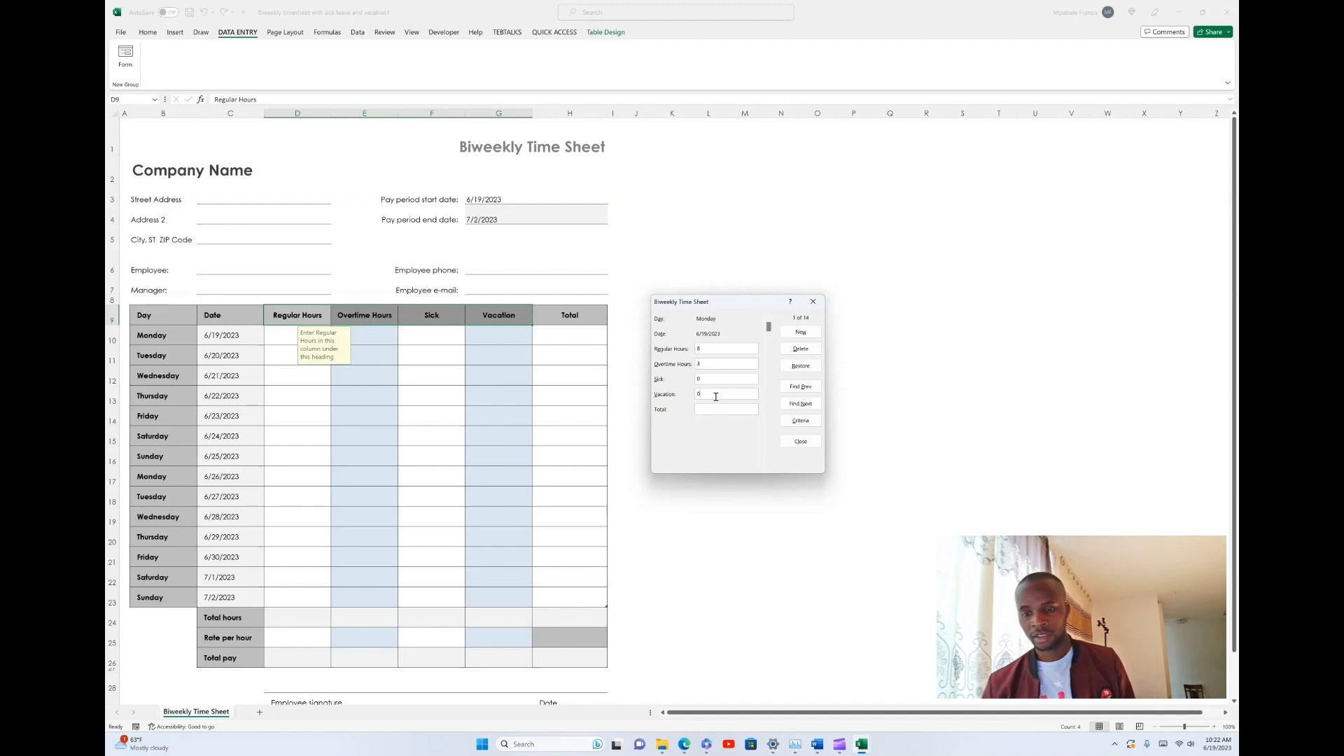
click(807, 425)
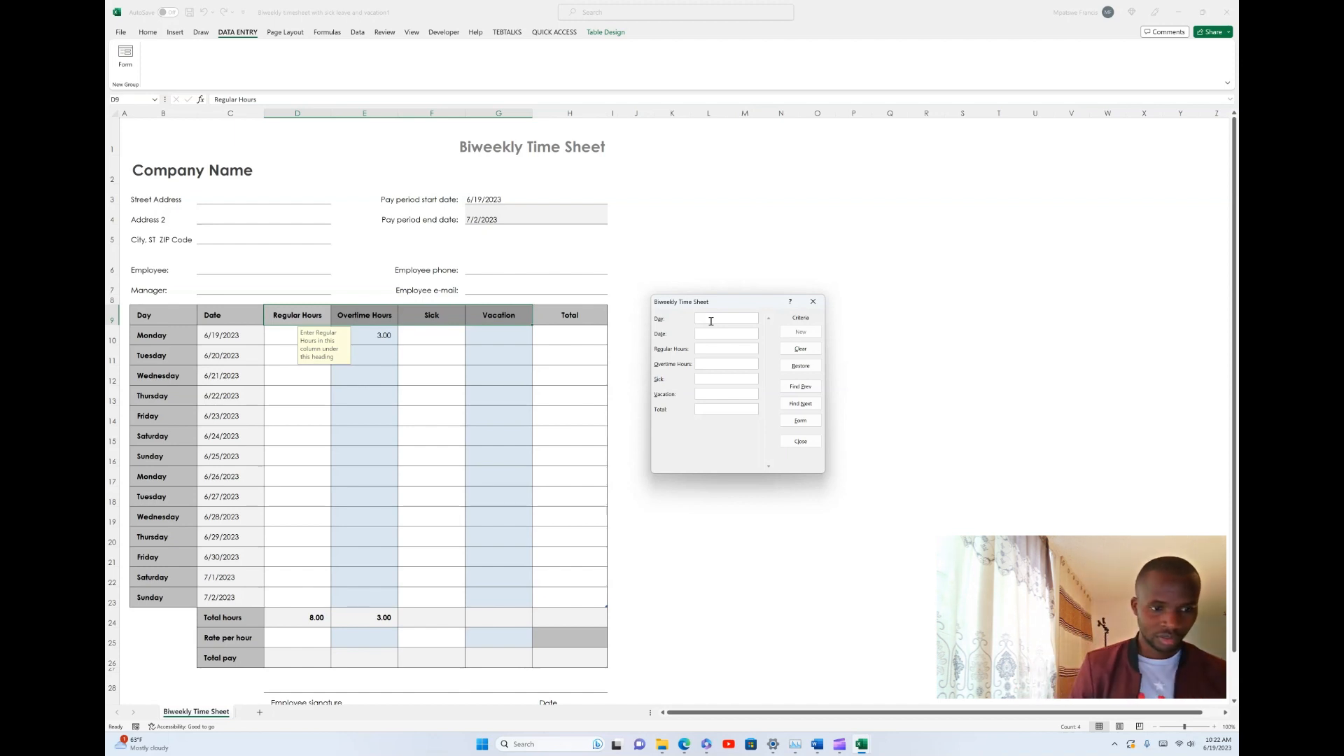
- Enter 6/20/2023 as the Date criterion in the form, leaving the Day field empty
text(6)
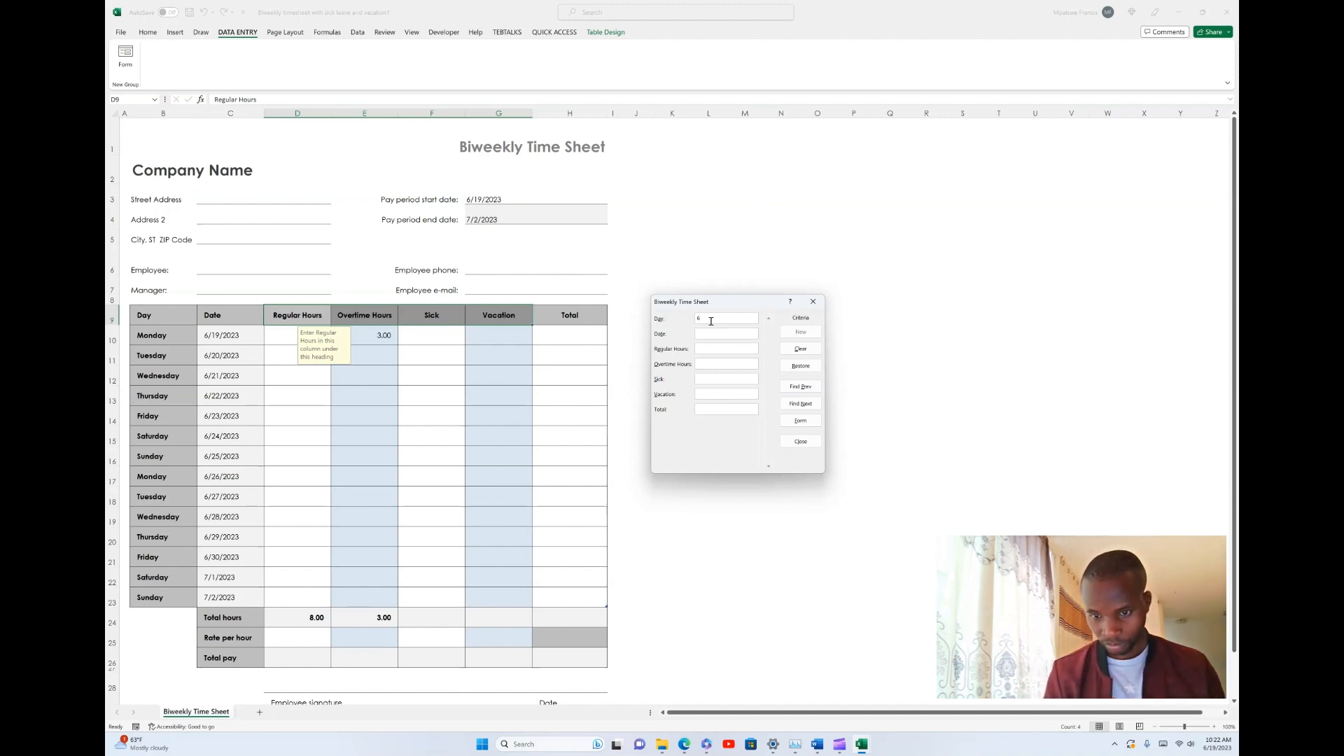
text(/20)
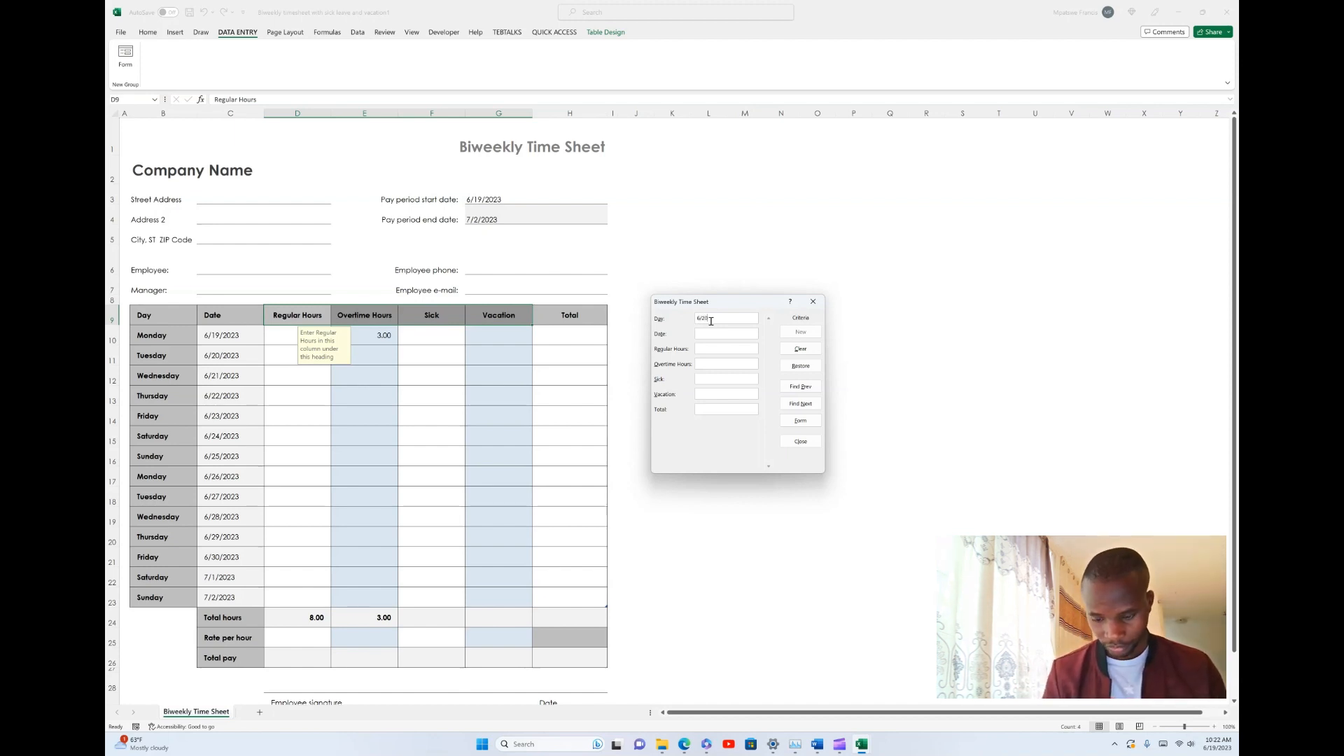
text(/)
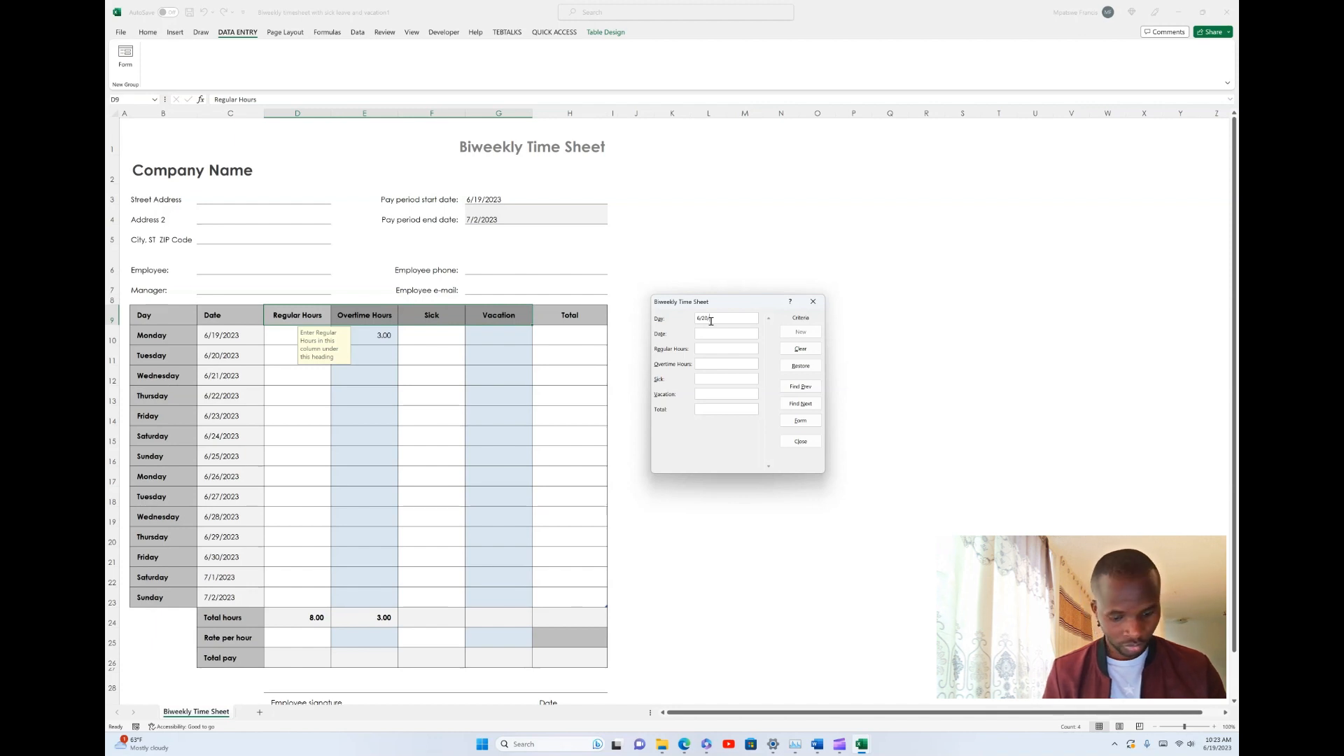
text(2023)
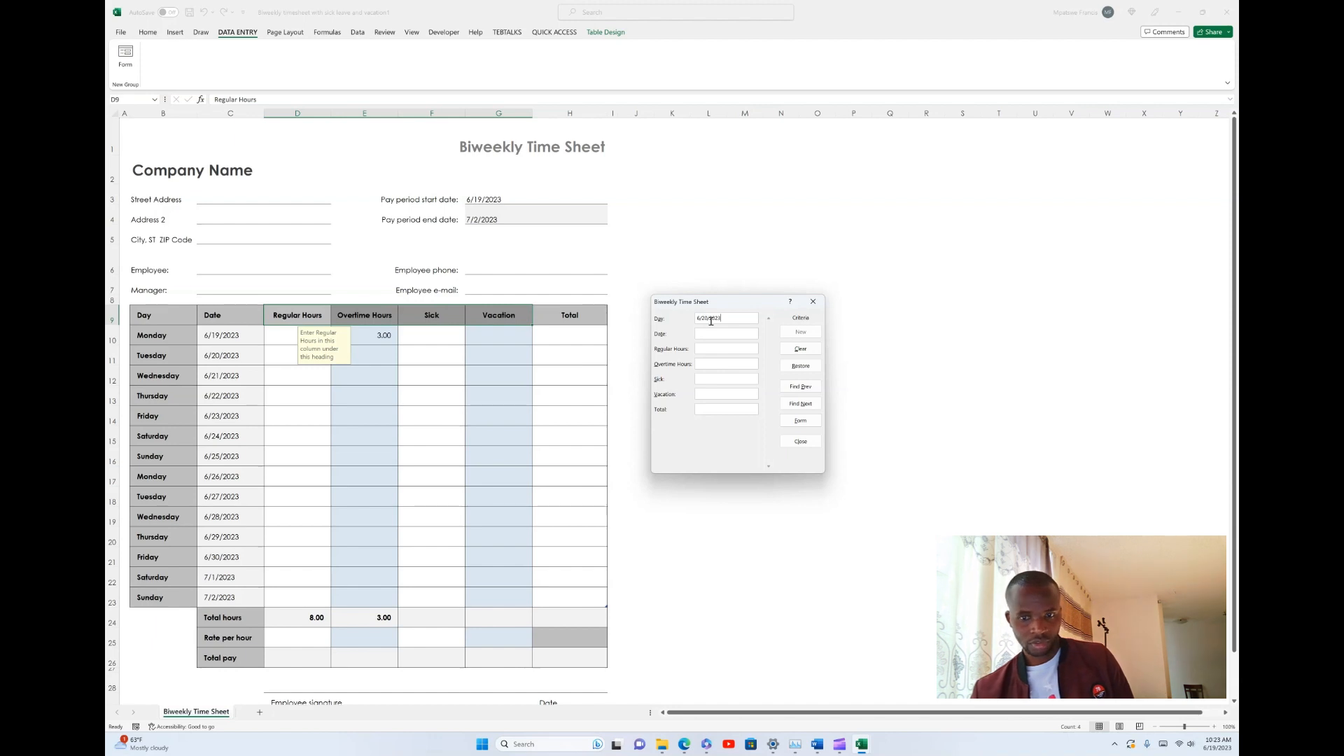
double_click(712, 319)
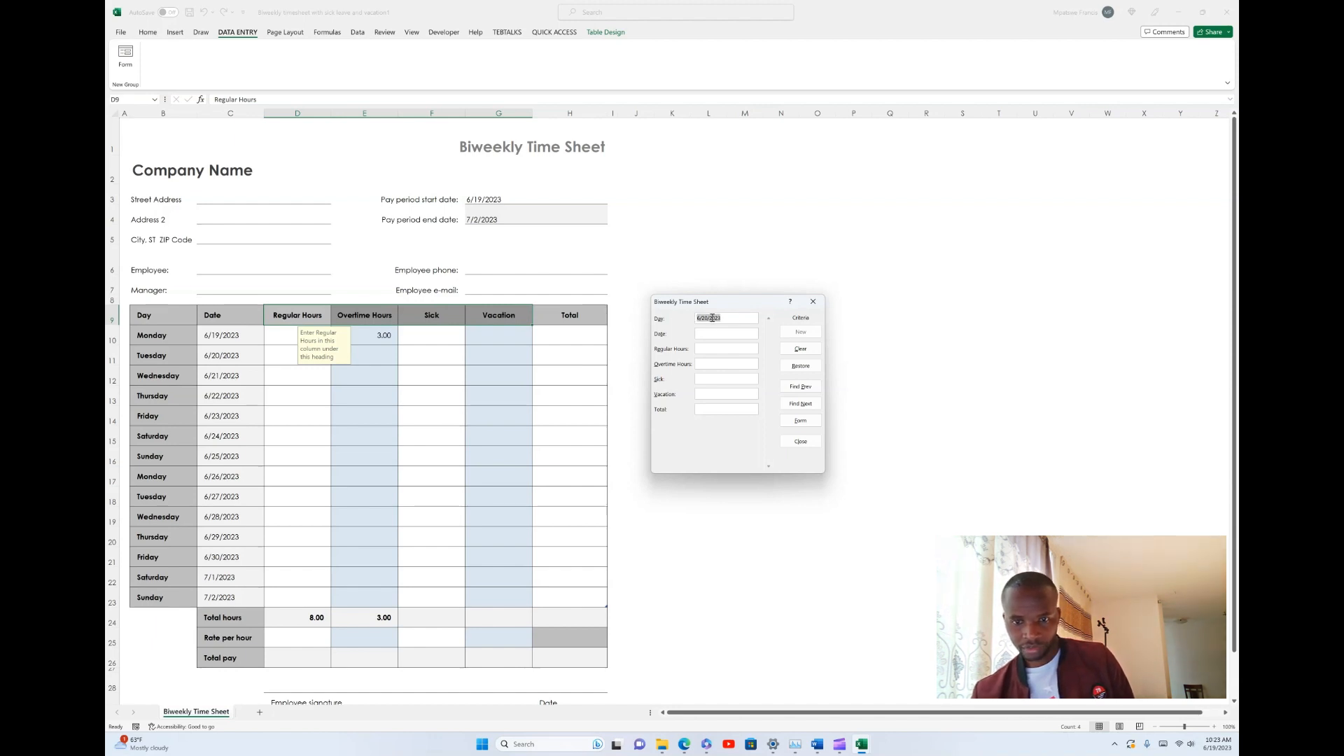
key(ctrl+x)
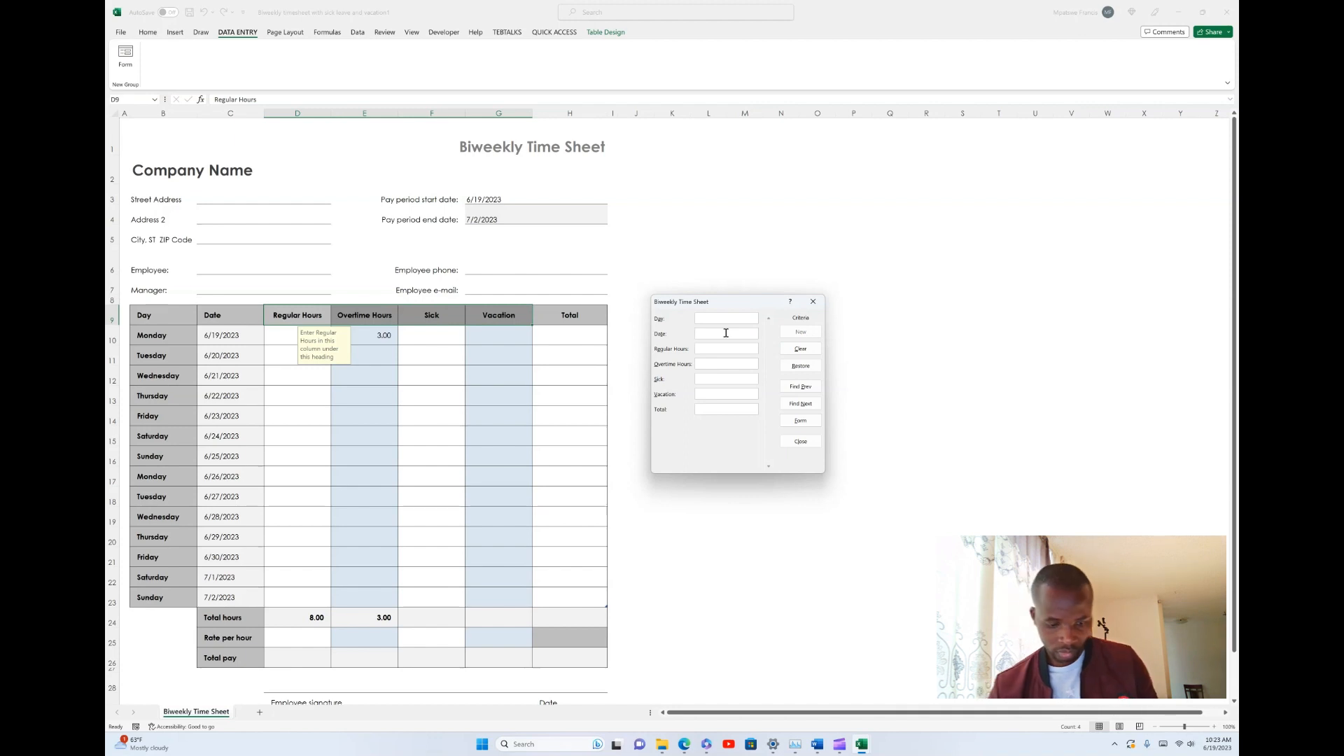
click(727, 334)
key(ctrl+v)
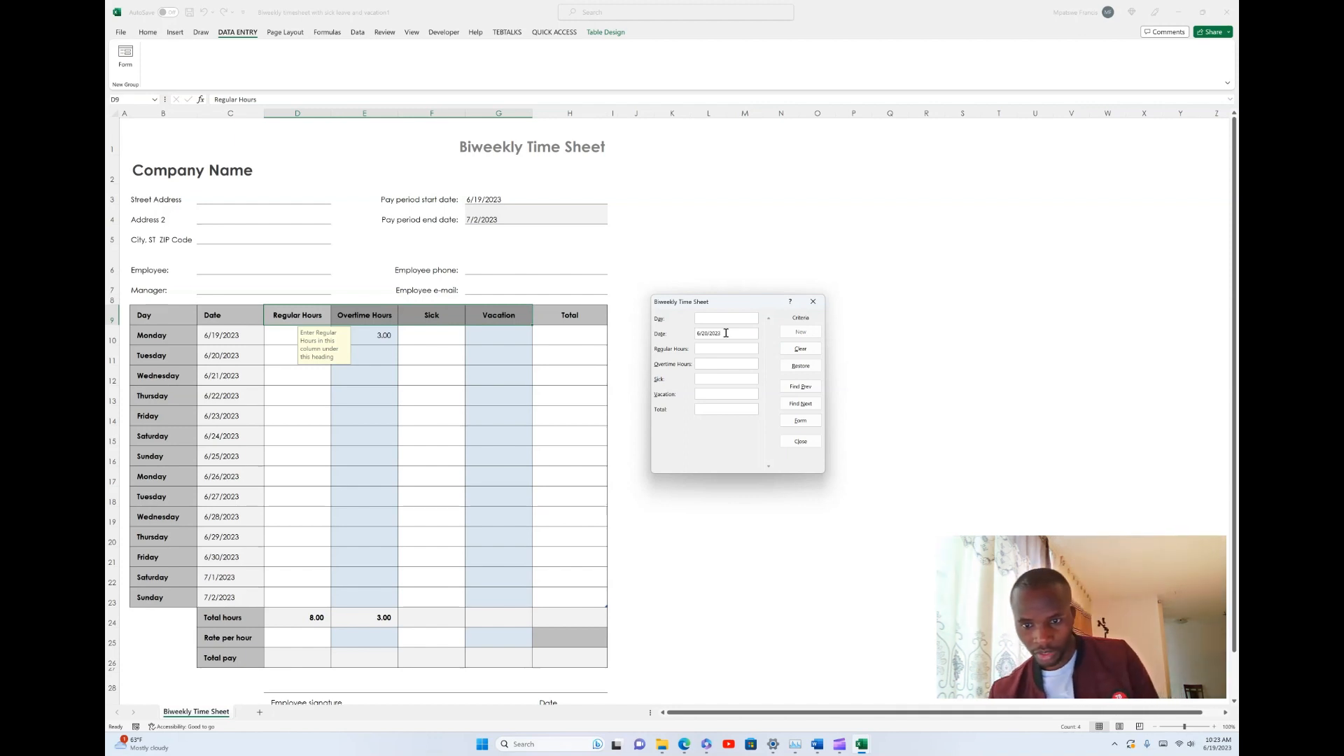
- Try entering Tuesday's record as form criteria: Day Tuesday, 5 regular hours, 2 overtime, 1 sick and 0 vacation
click(728, 319)
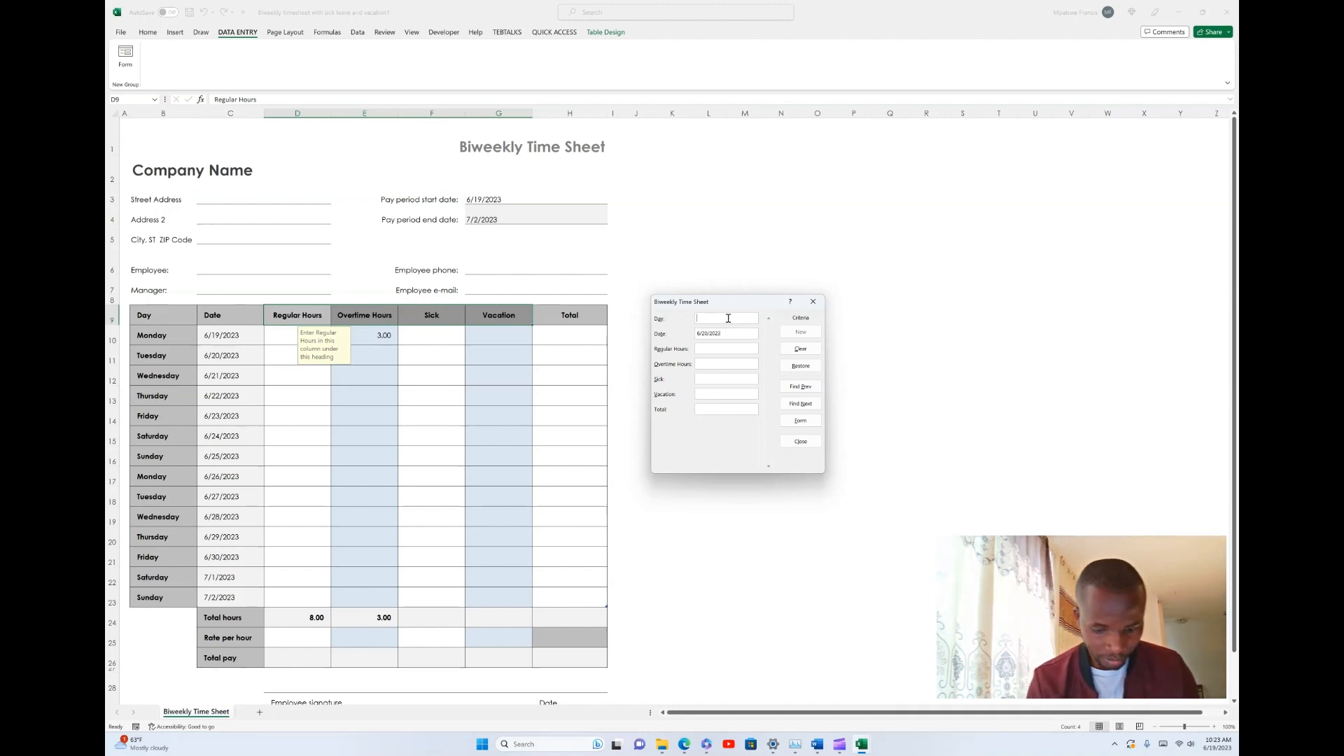
text(Tu)
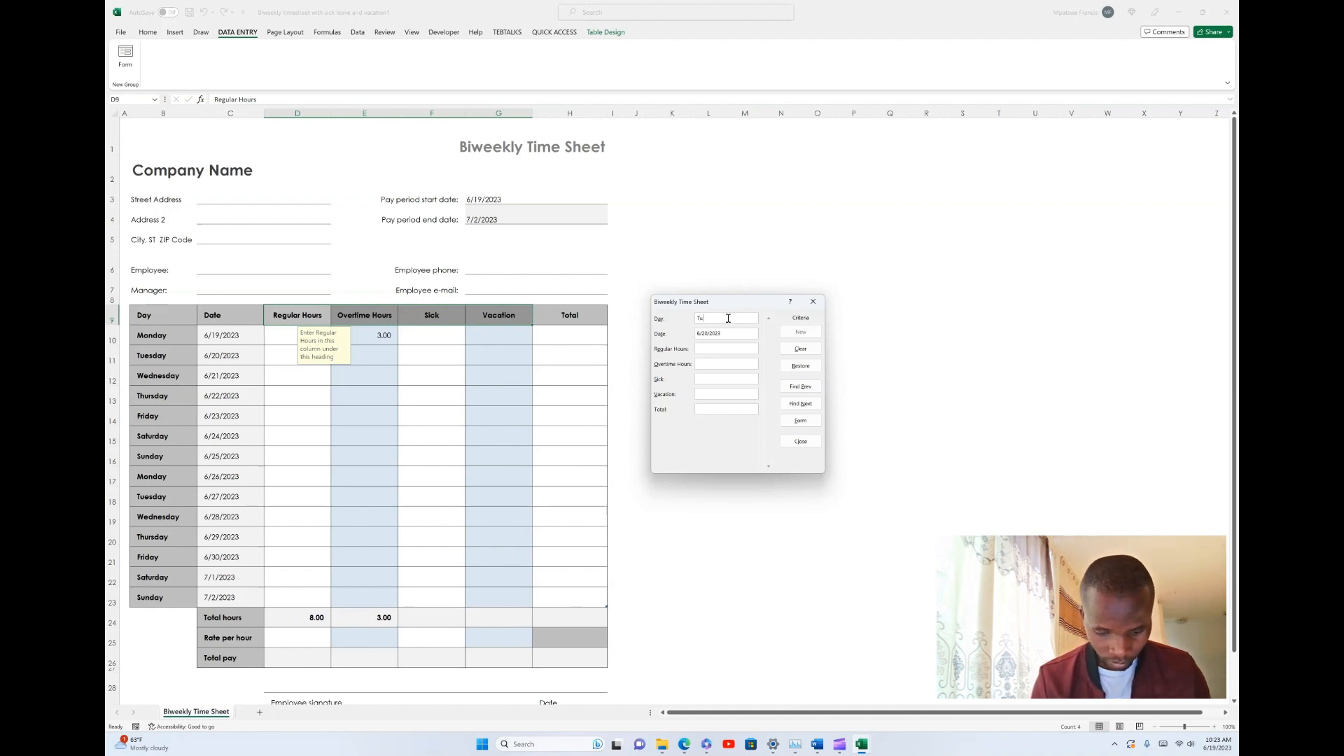
text(esday)
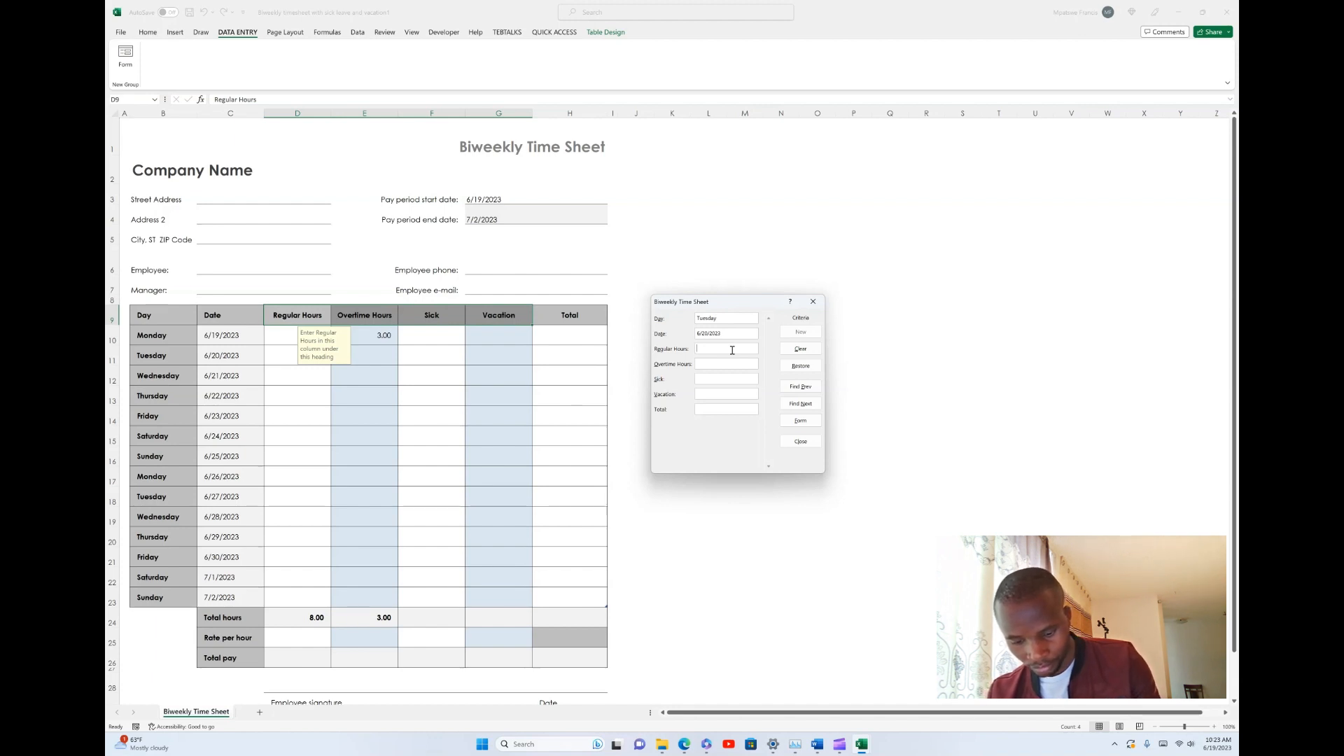
text(8)
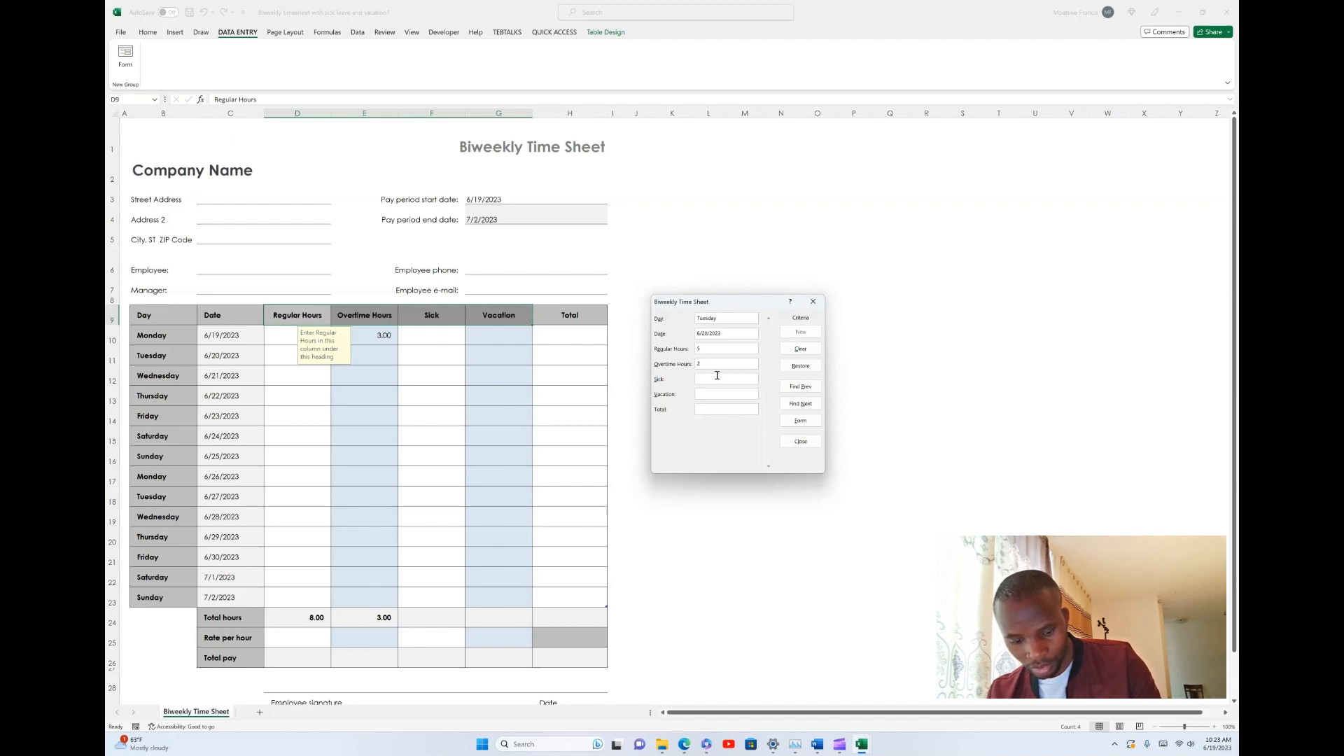
click(717, 378)
text(1)
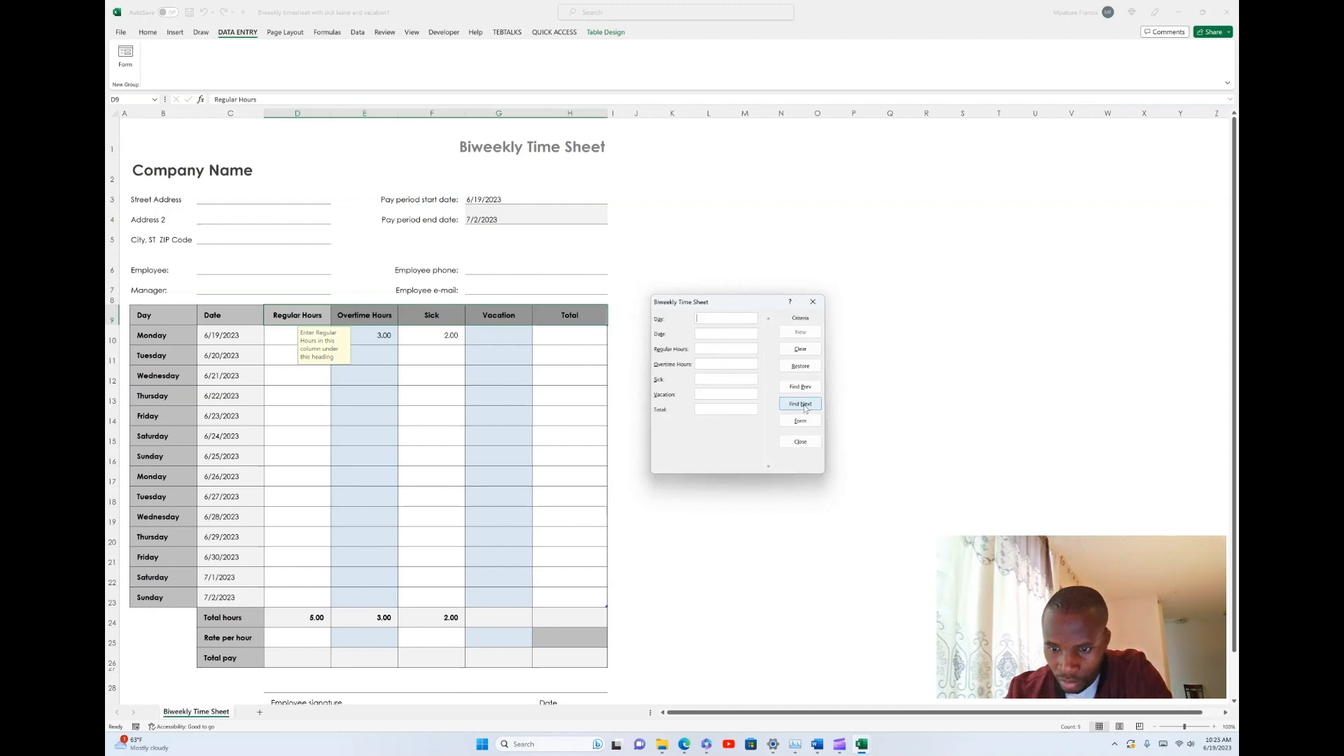
- Find the Tuesday 6/20/2023 record in the form and enter 5 regular hours, 2 overtime, 1 sick and 0 vacation
click(801, 405)
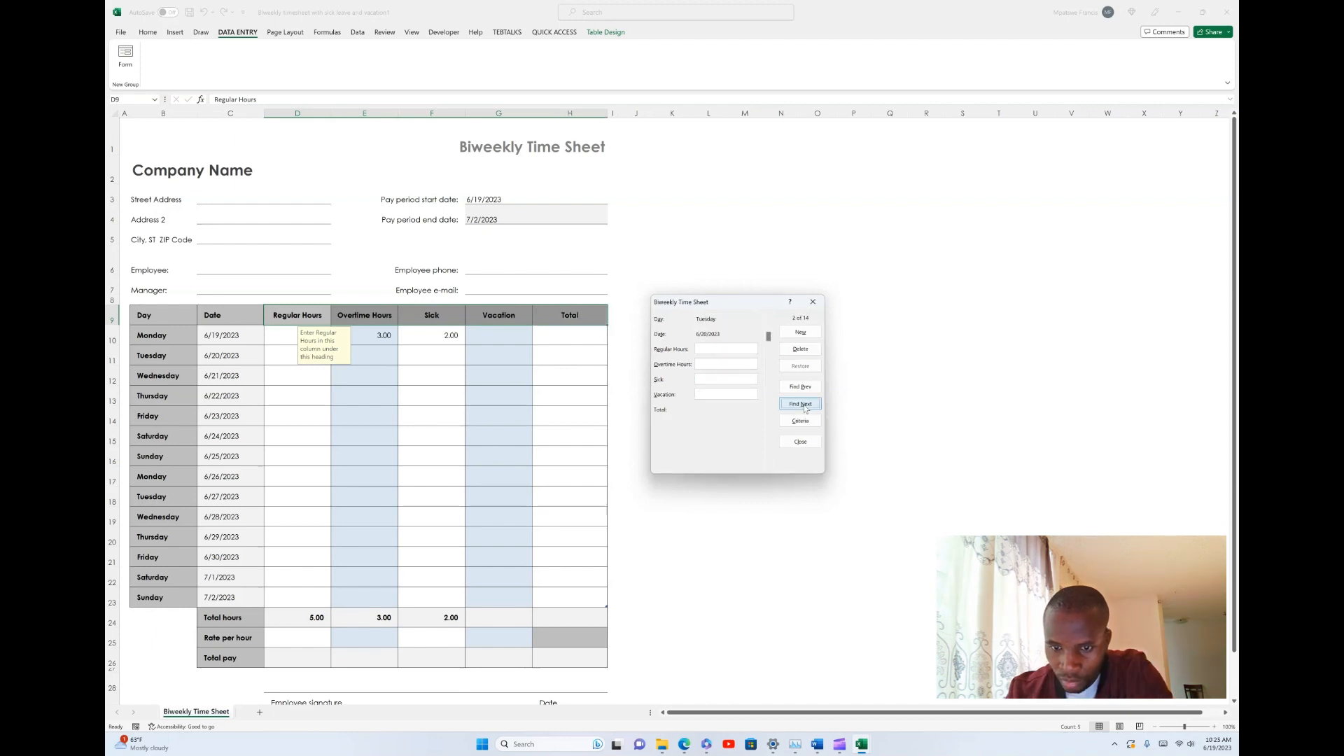
click(709, 348)
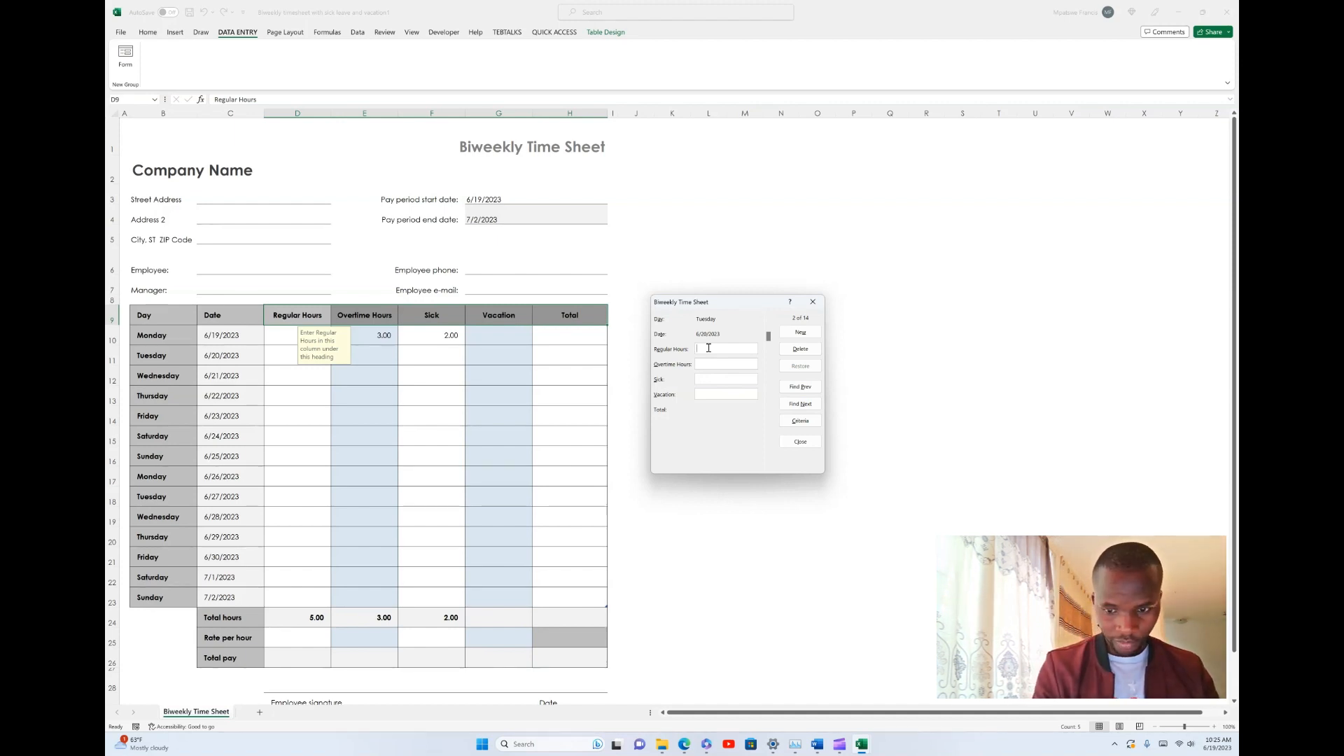
text(5)
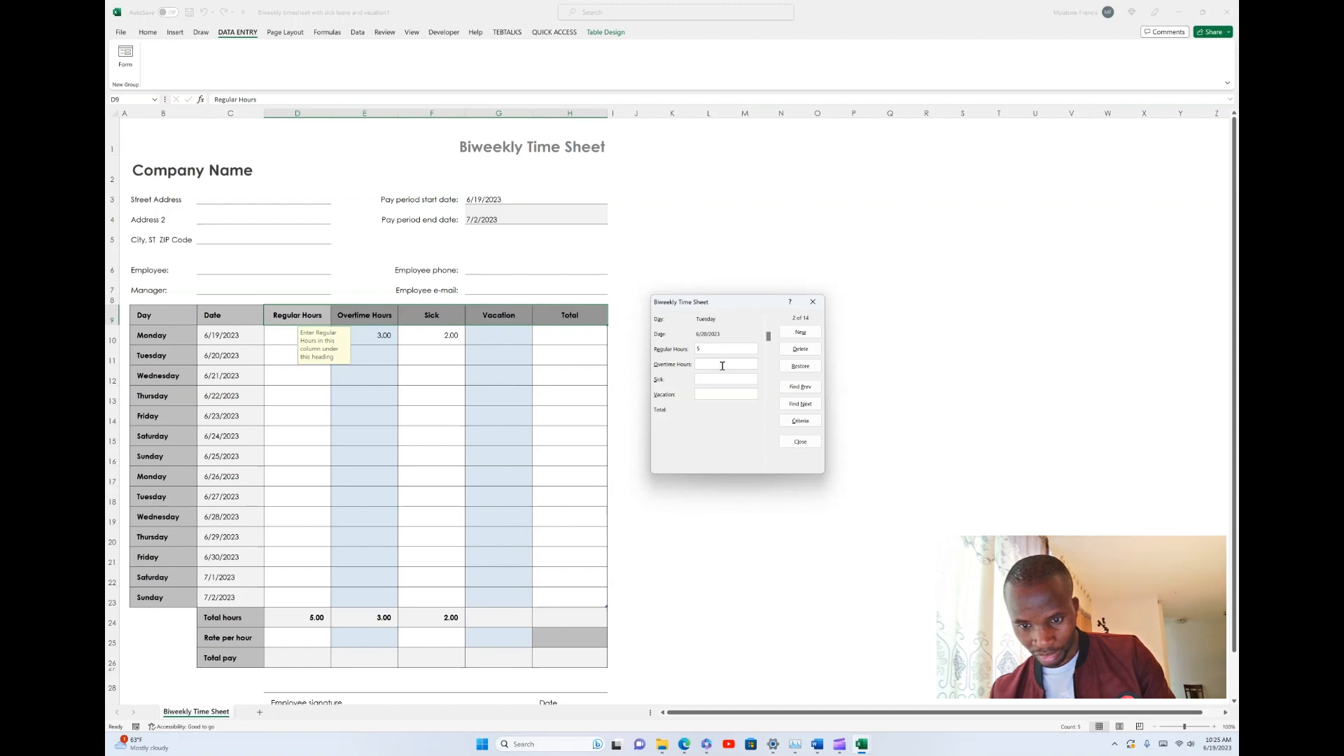
text(2)
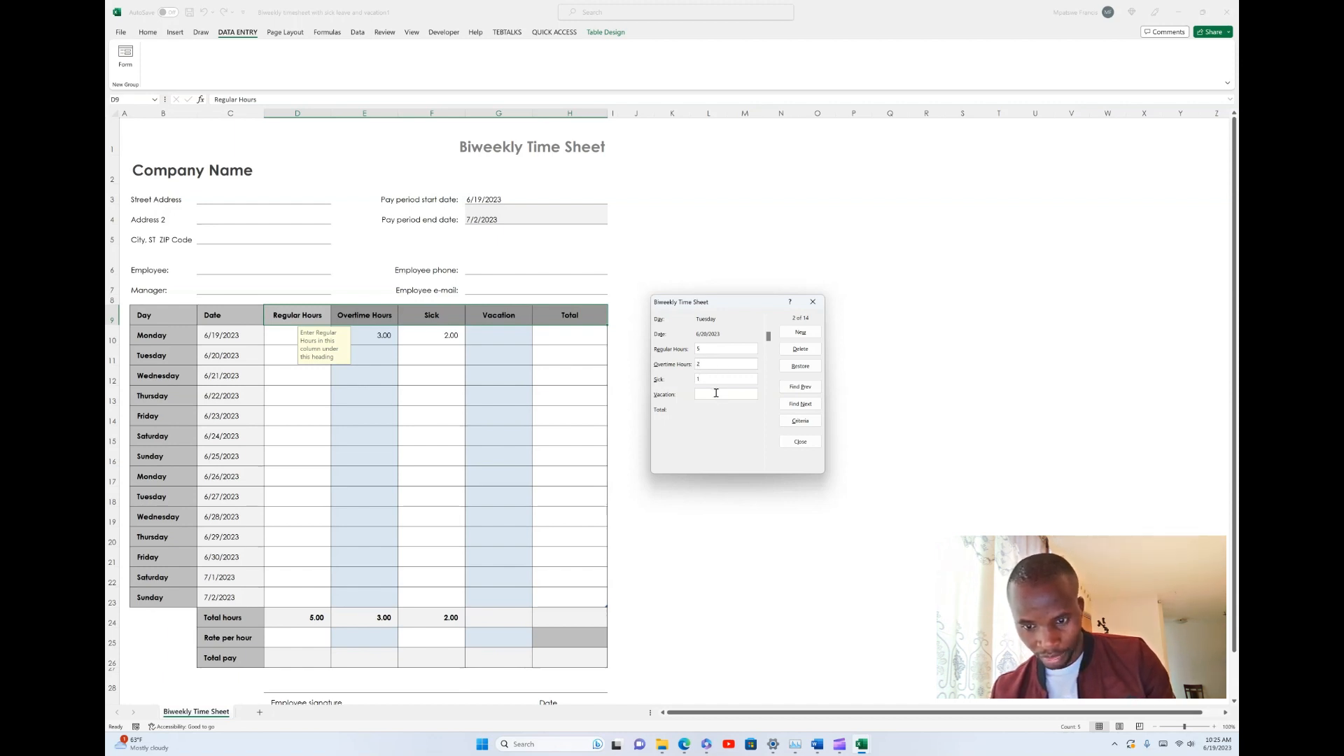
click(718, 394)
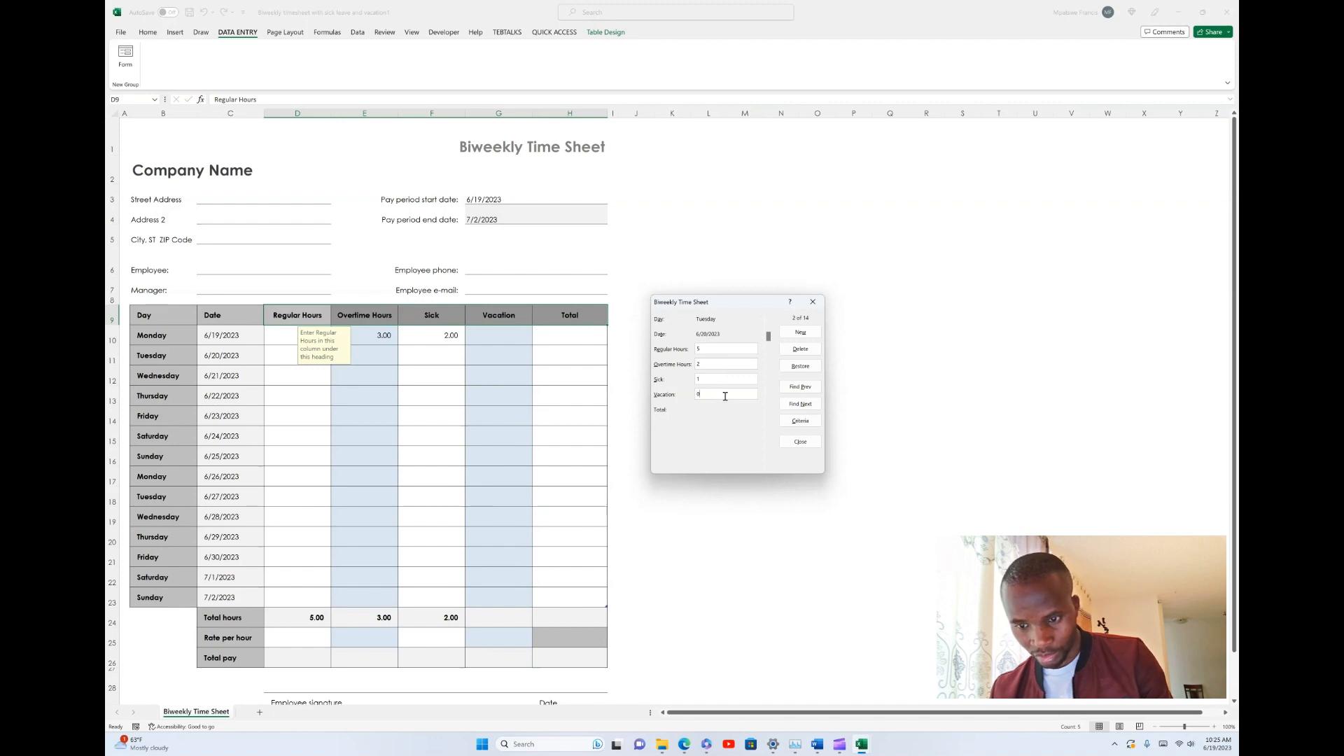
- Advance the form to the Wednesday 6/21/2023 record and enter 8 regular hours, 4 overtime, 0 sick and 0 vacation
click(799, 421)
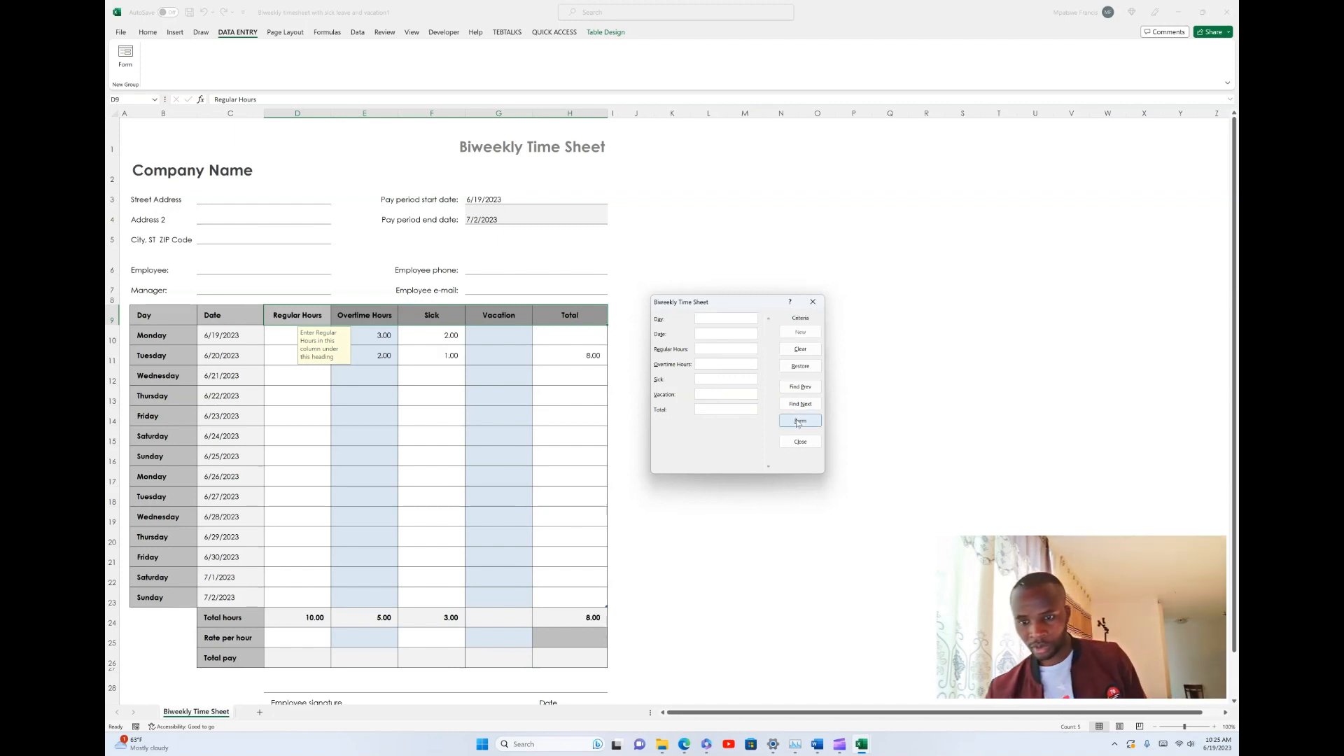
click(800, 404)
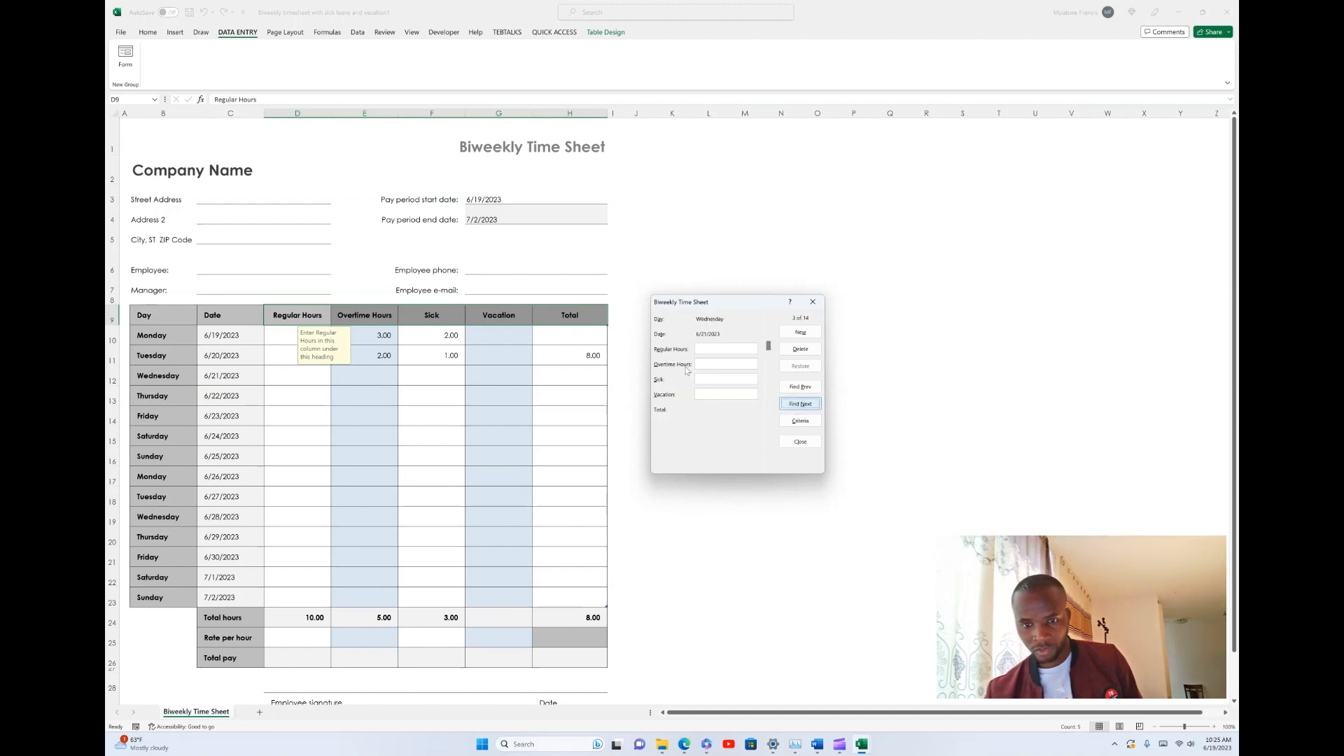
click(719, 348)
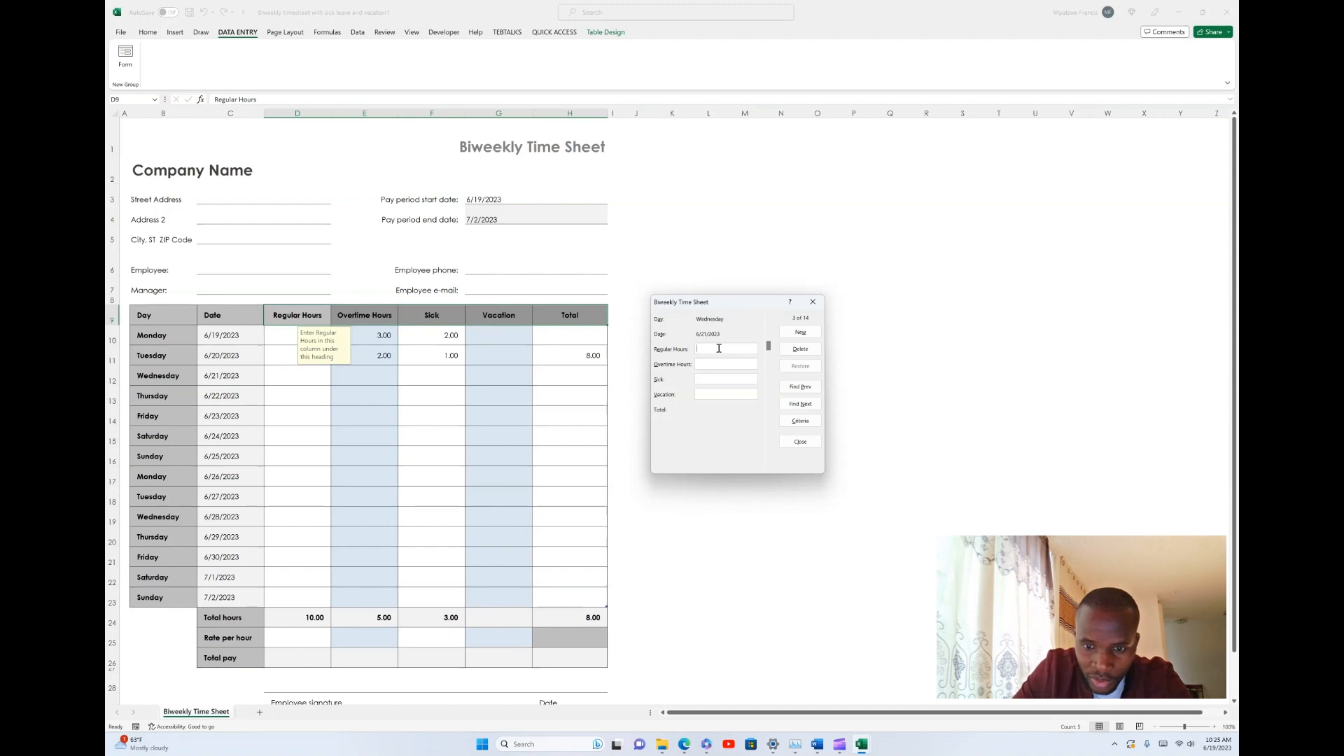
text(8)
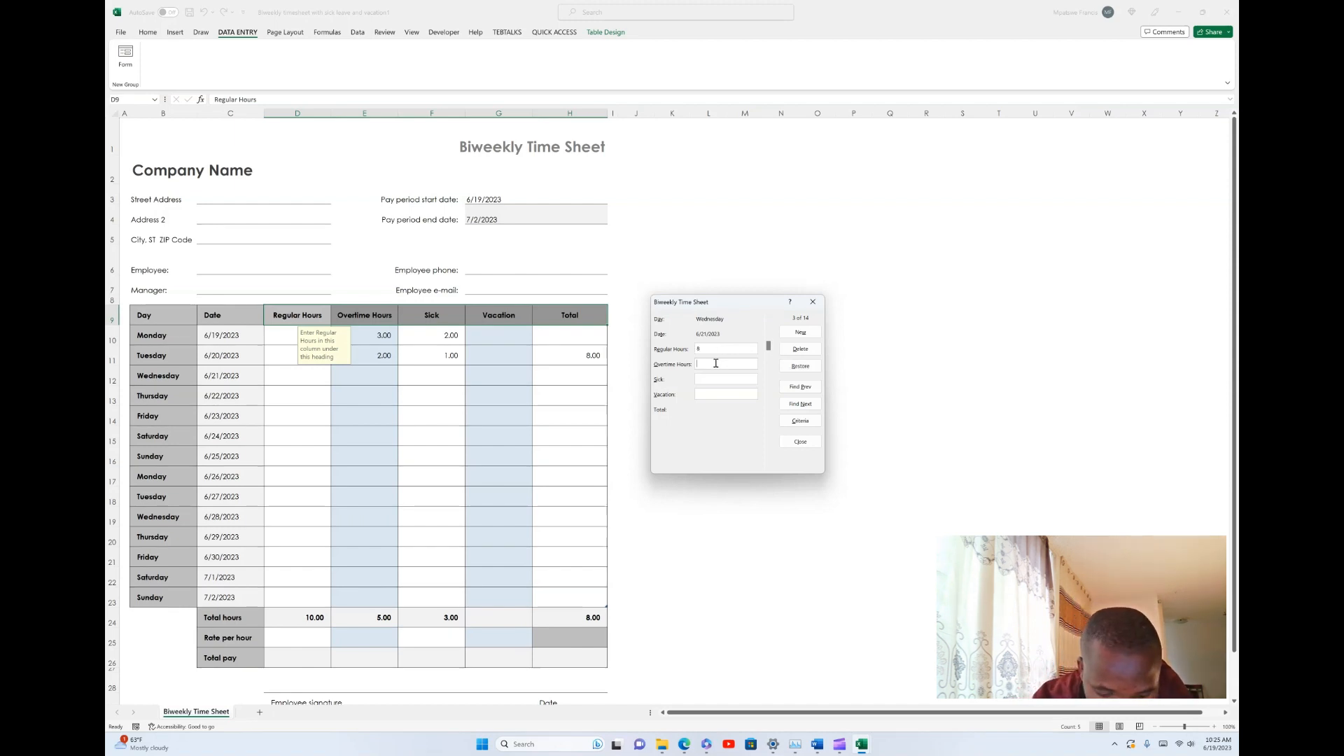
click(716, 363)
text(4)
click(711, 379)
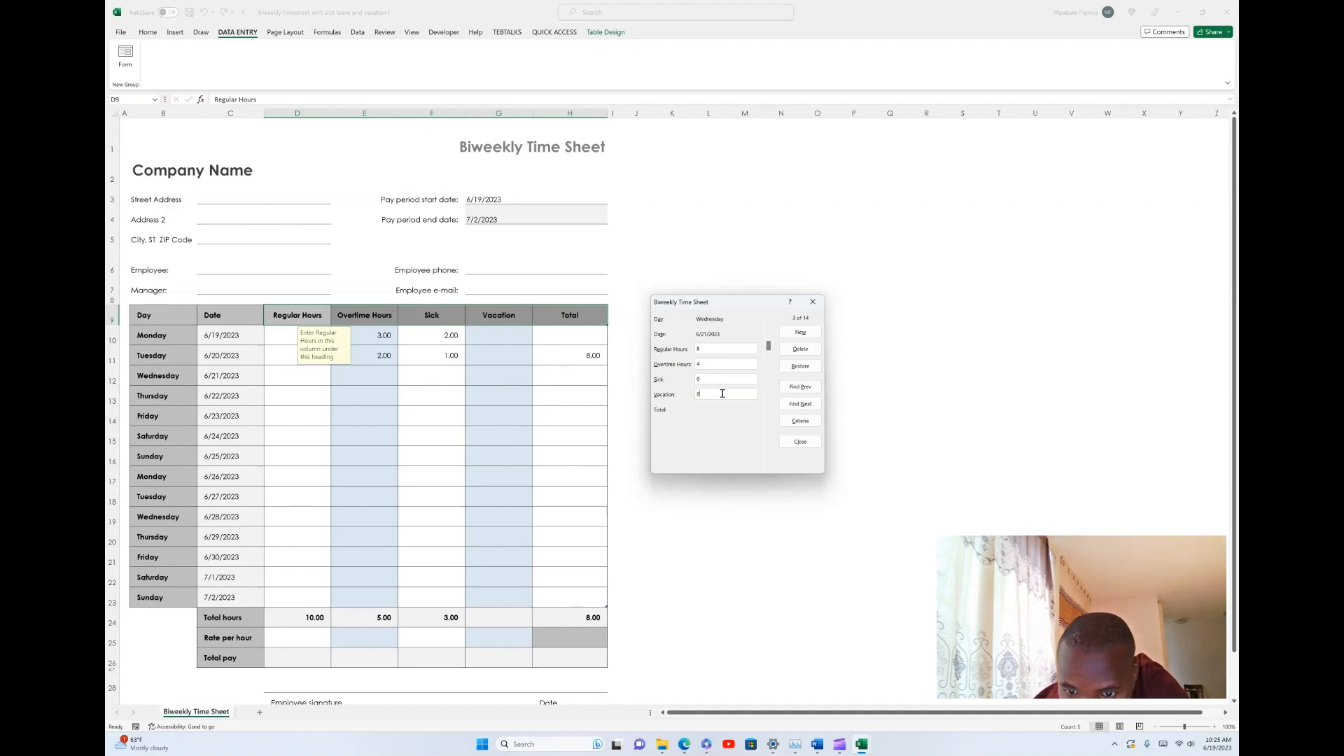
click(723, 394)
text(0)
- Advance the form to the Thursday 6/22/2023 record and enter 0 regular, 0 overtime, 0 sick and 8 vacation hours
click(799, 420)
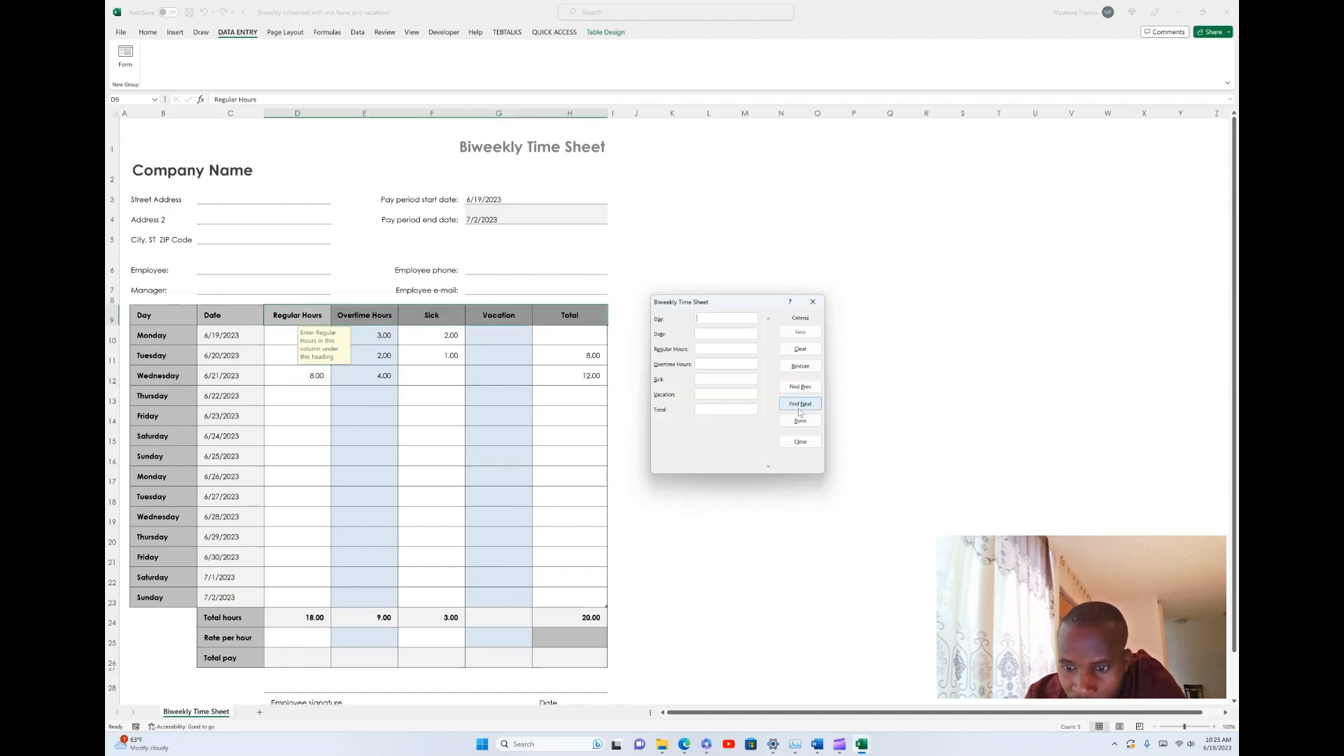
click(800, 408)
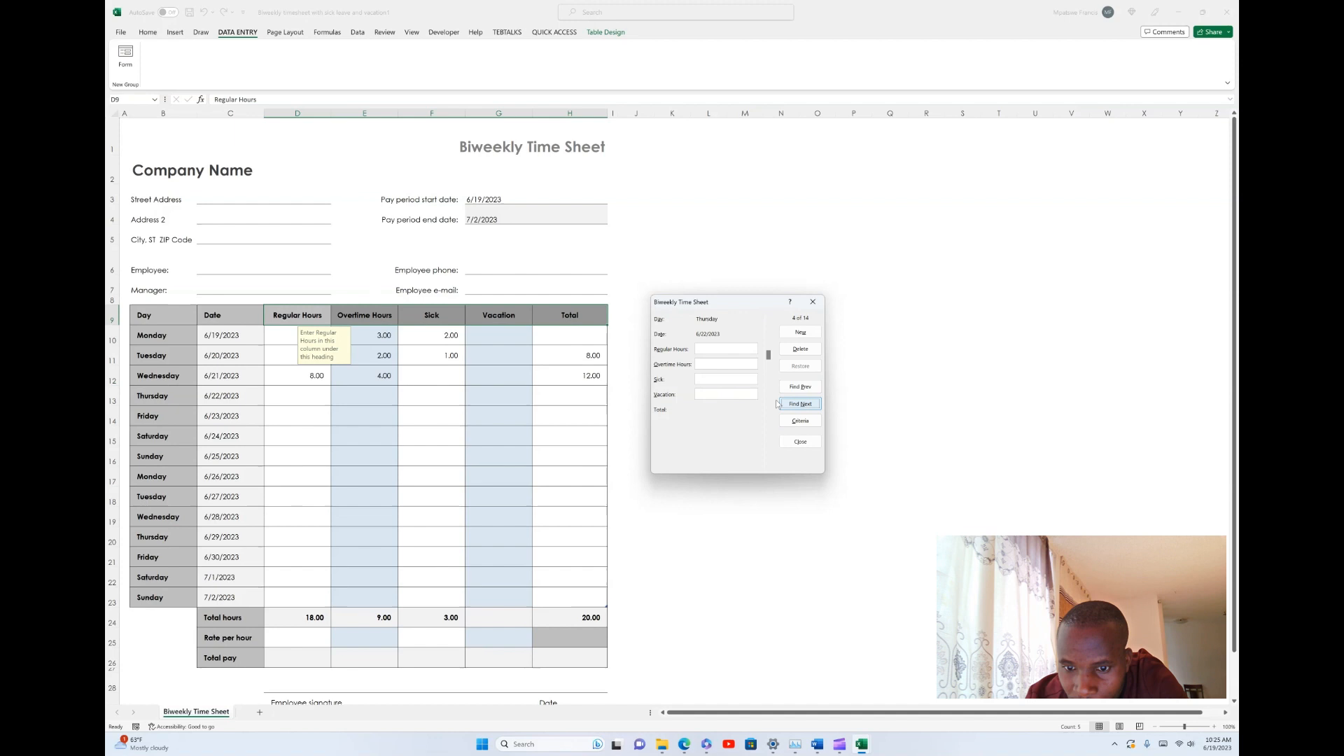
click(718, 348)
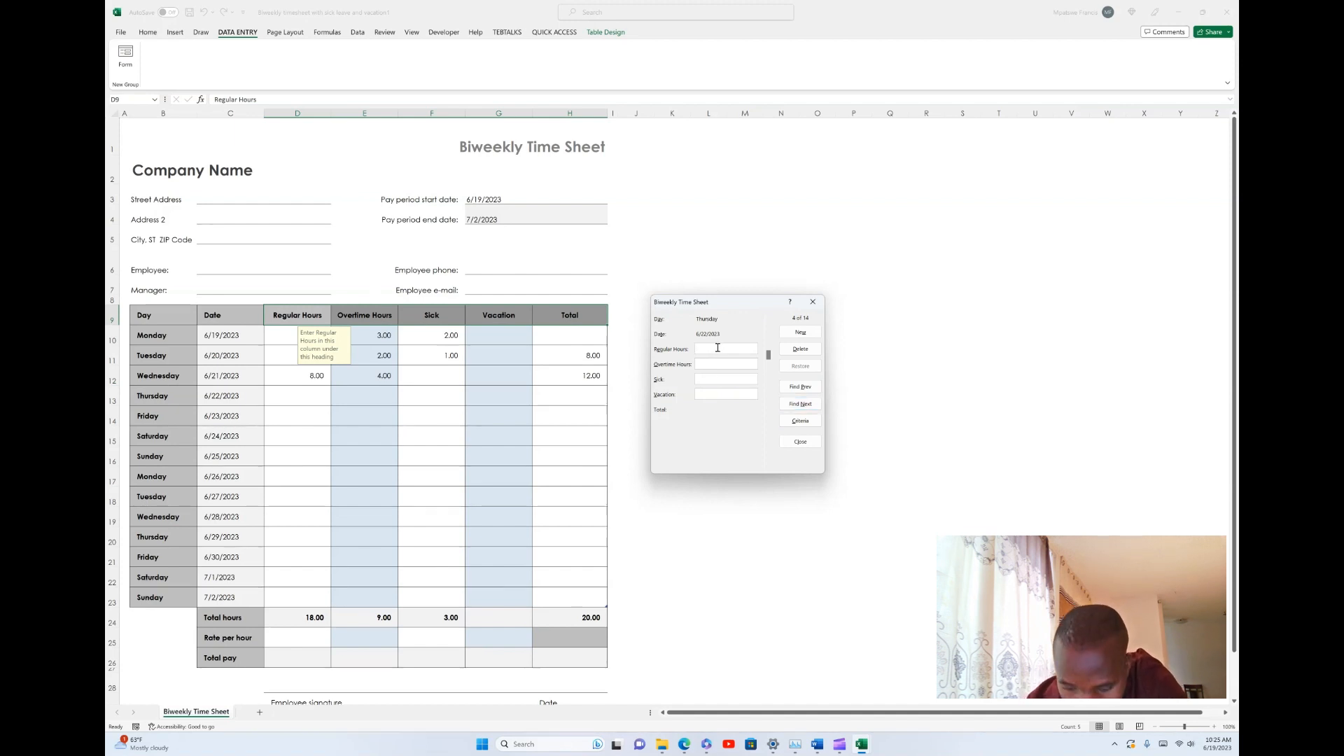
text(0)
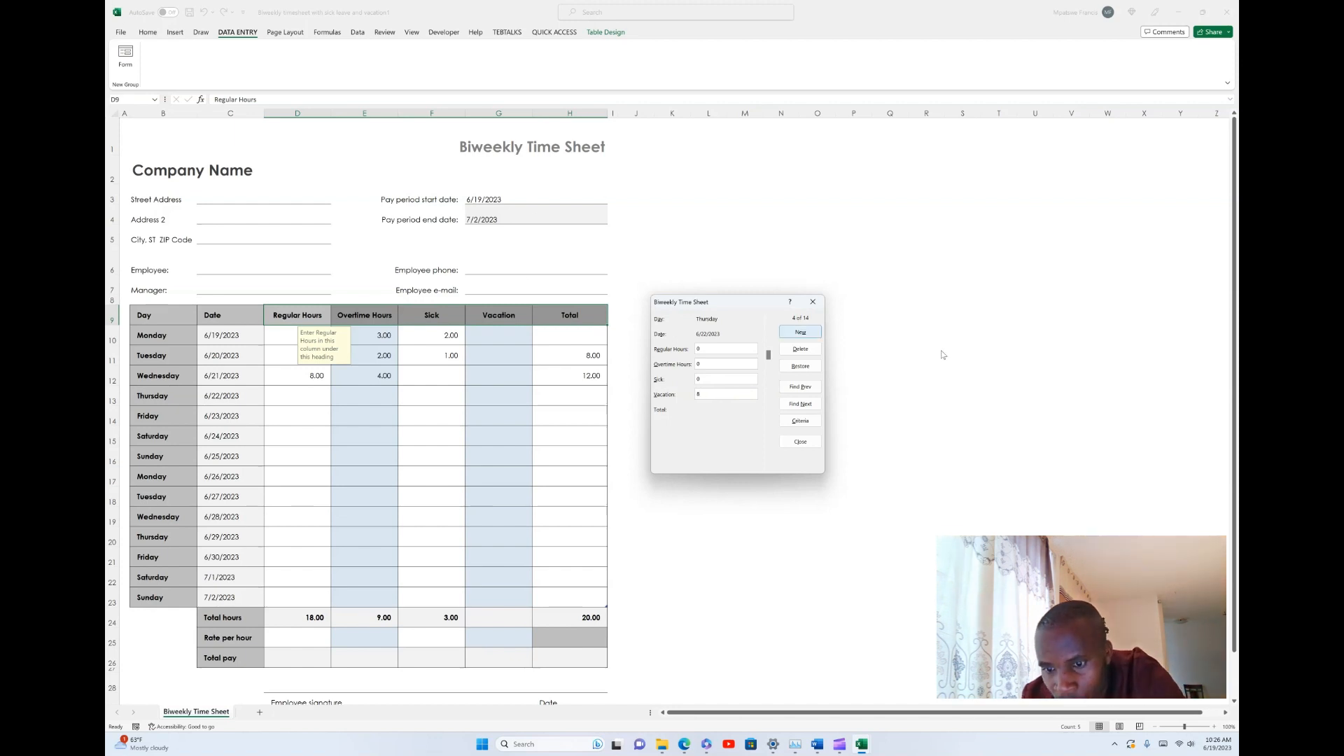
- Advance the form to the Friday 6/23/2023 record and enter 8 regular hours, 1 overtime, 0 sick and 0 vacation
click(800, 420)
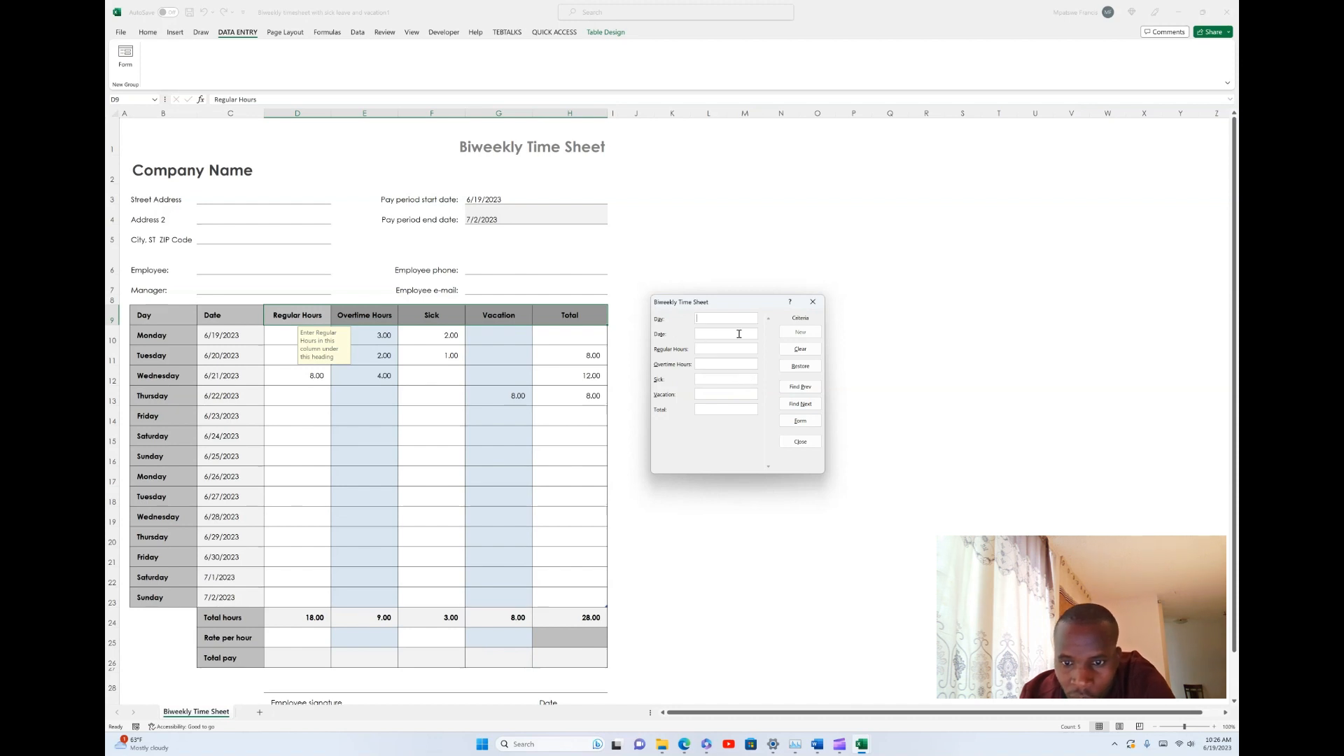
click(801, 404)
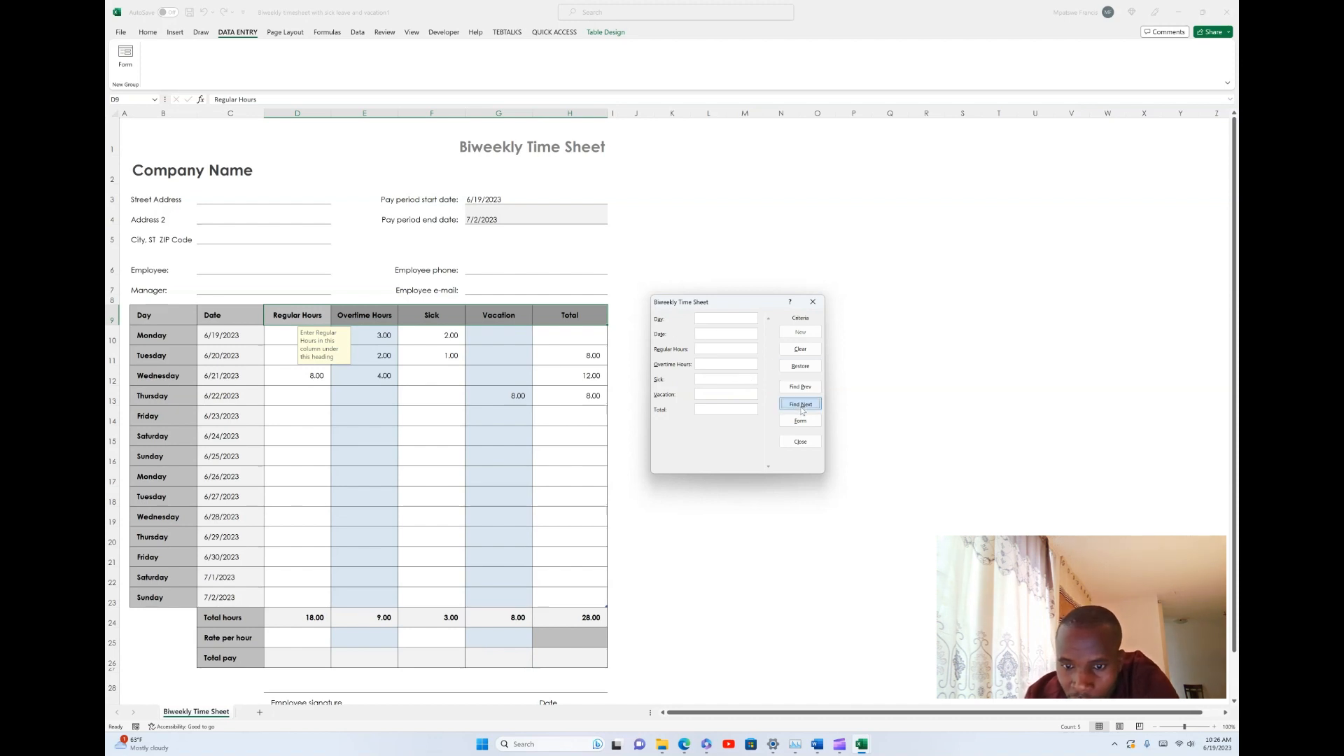
click(717, 350)
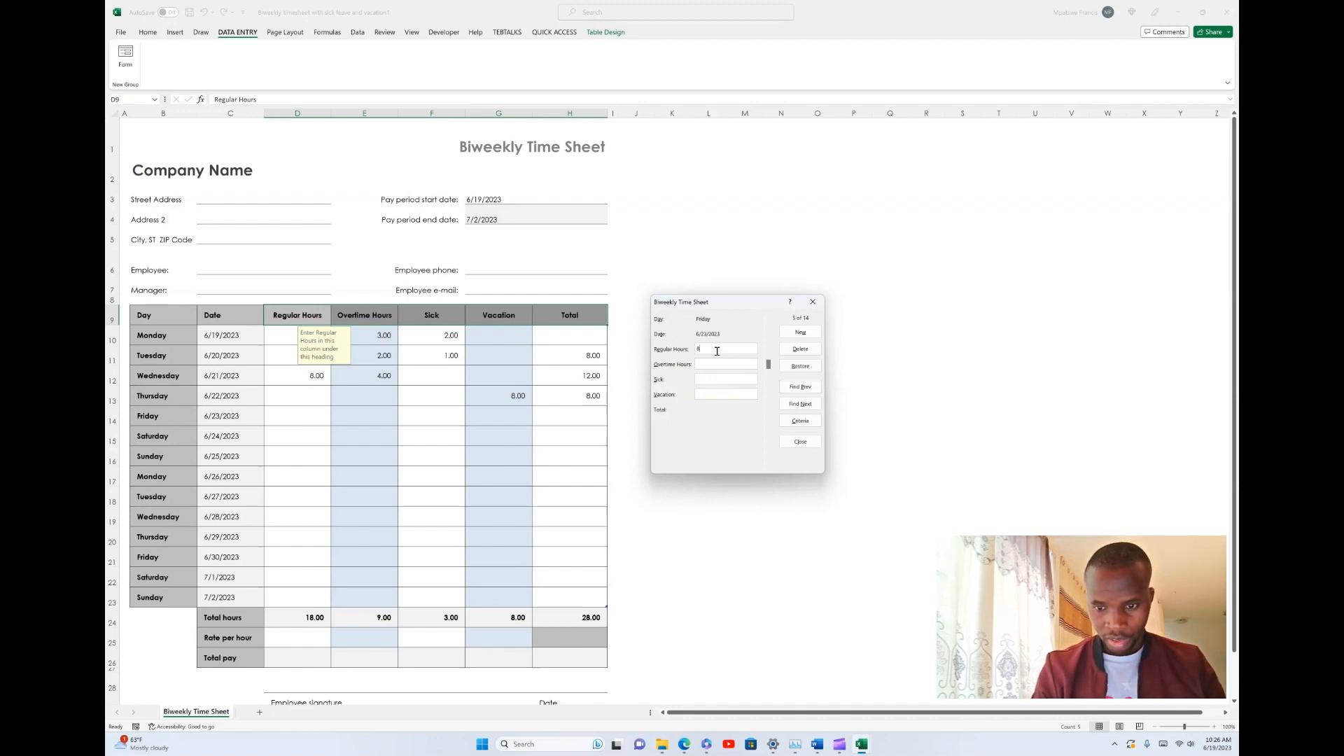
text(8)
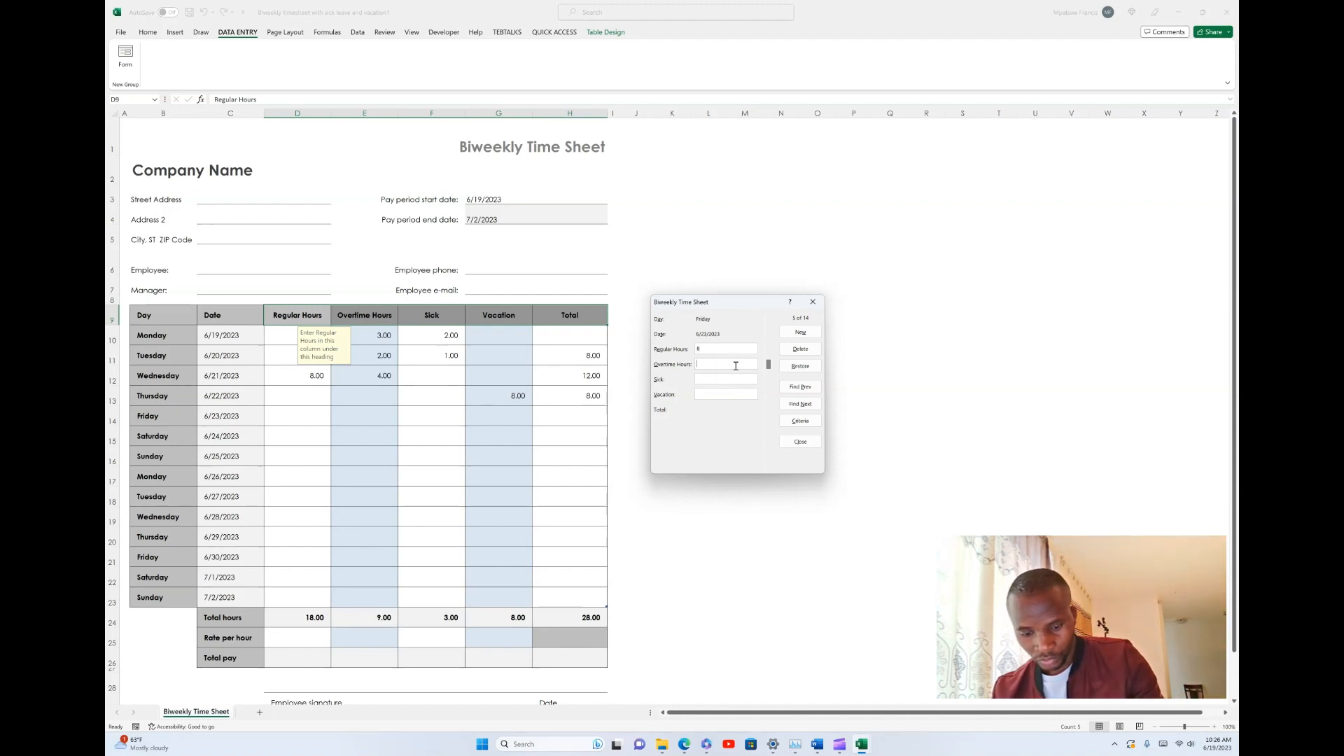
click(736, 366)
text(1)
click(708, 380)
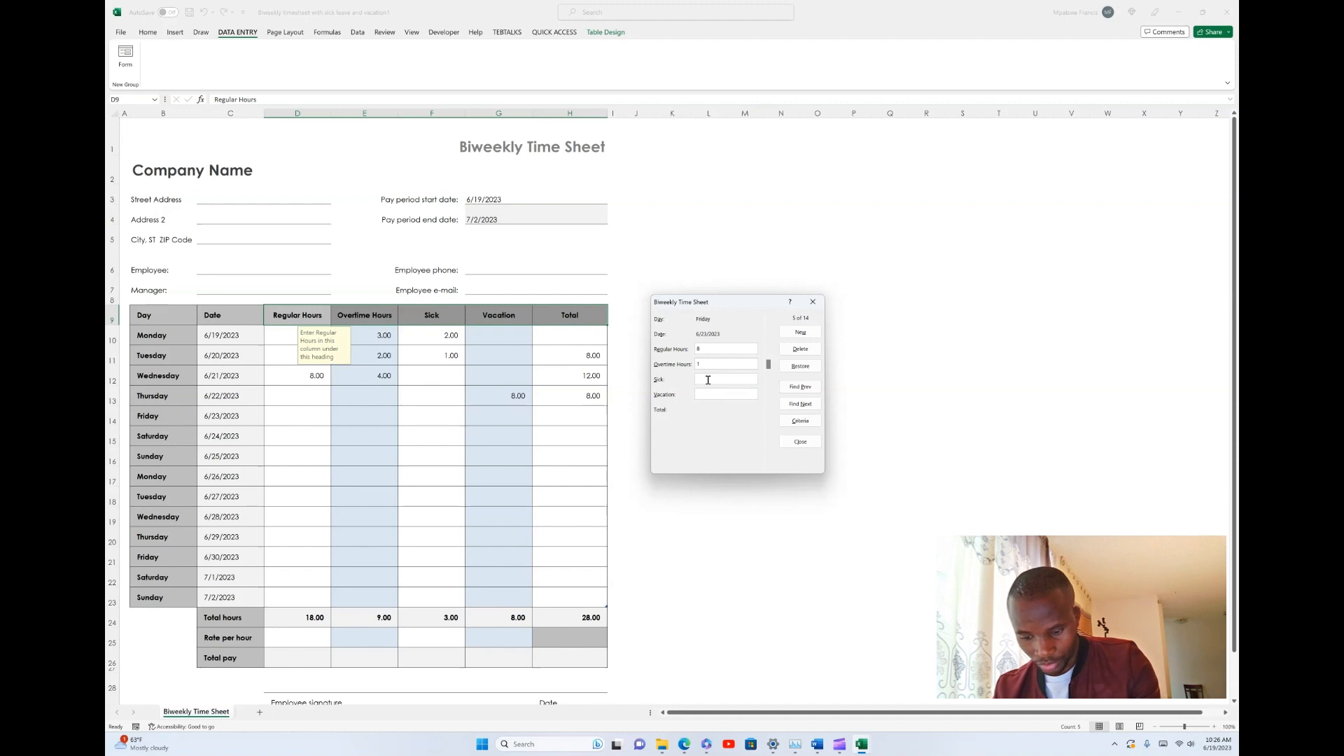
text(0)
click(703, 394)
text(0)
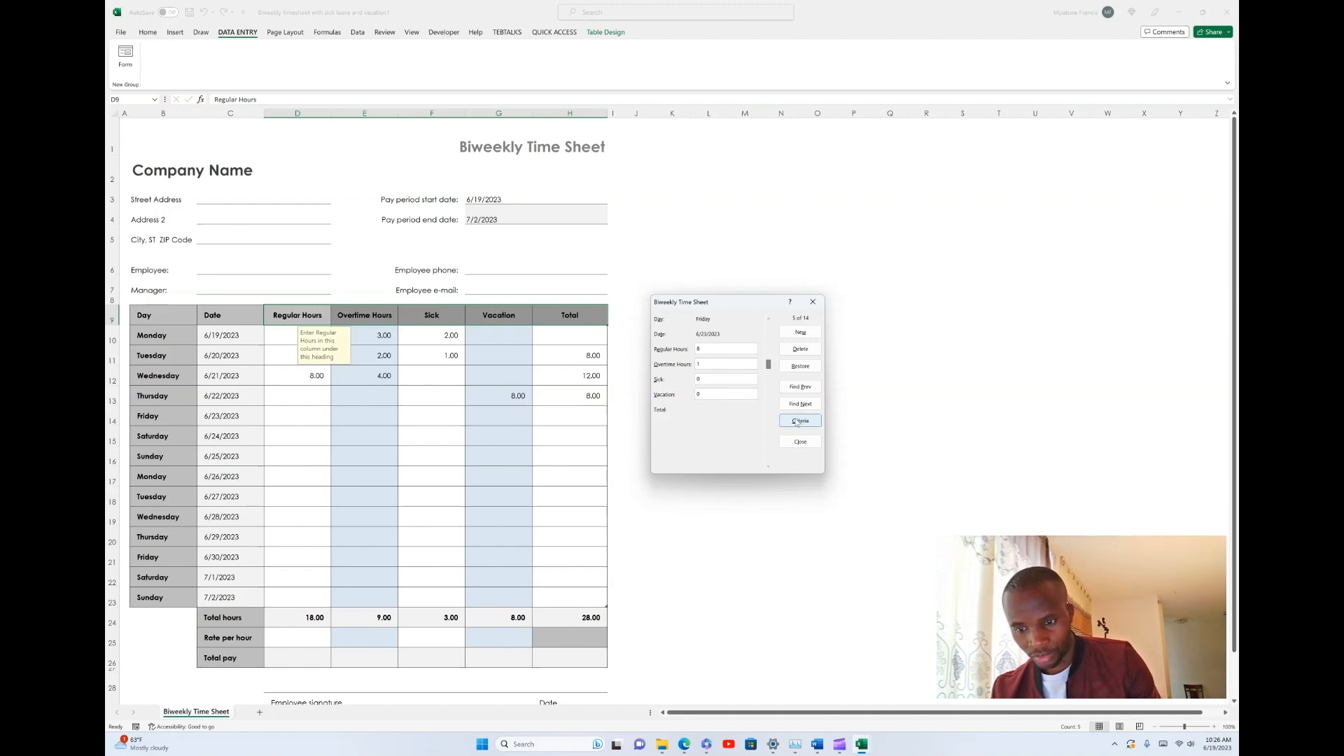
- Advance the form to the Saturday 6/24/2023 record and enter 0 for regular, overtime, sick and vacation hours
click(801, 404)
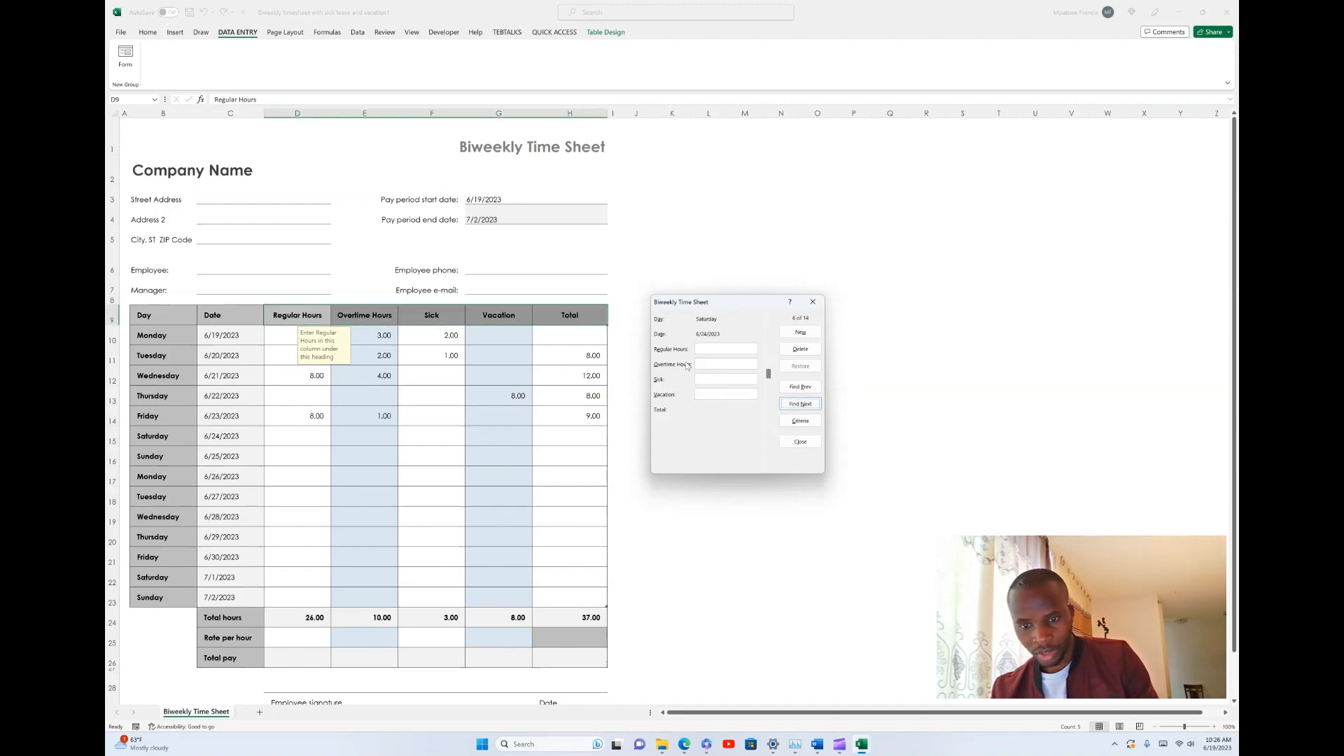
click(712, 350)
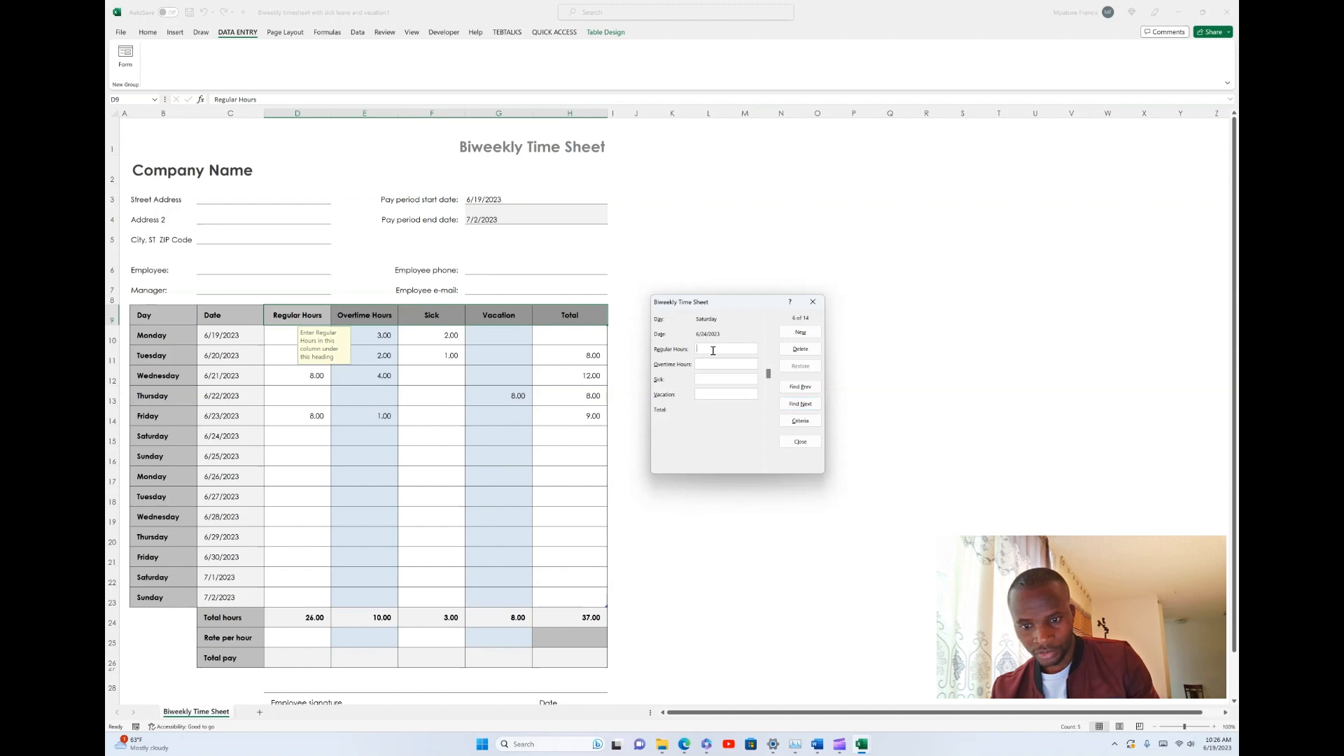
text(0)
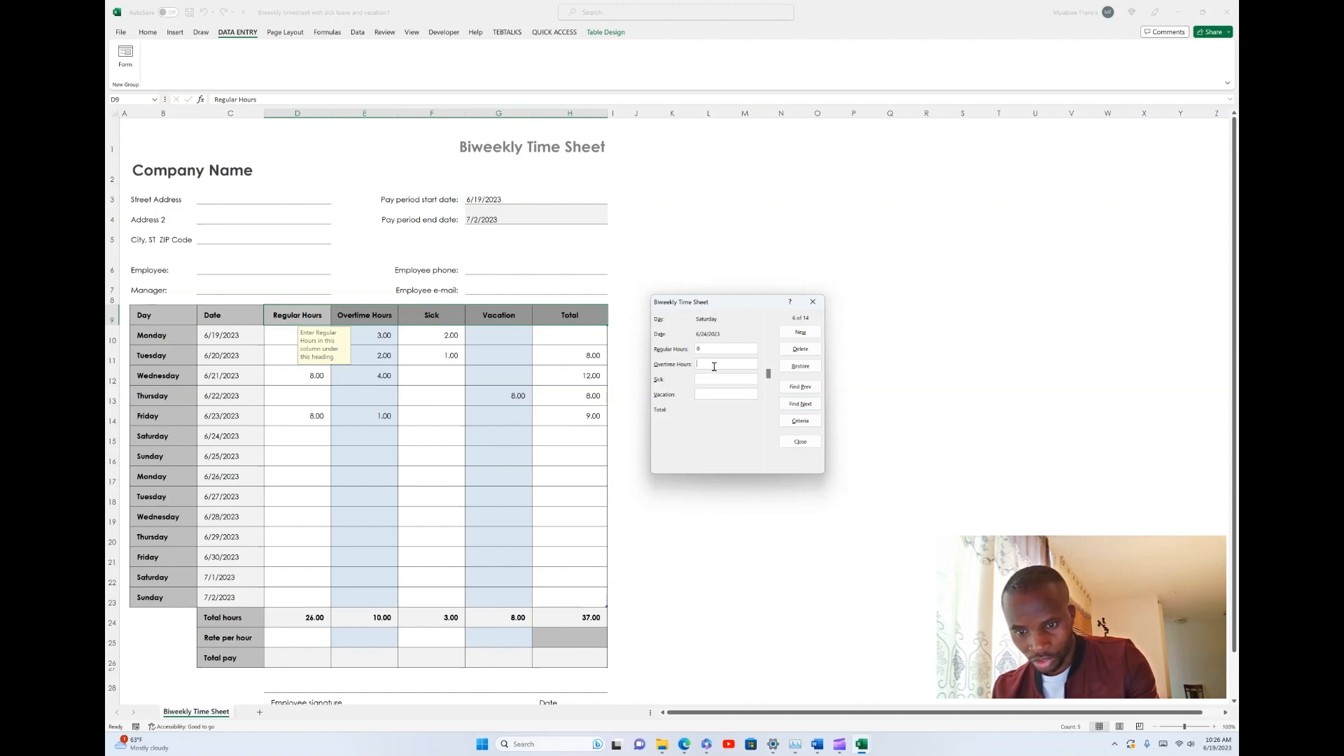
text(0)
click(709, 395)
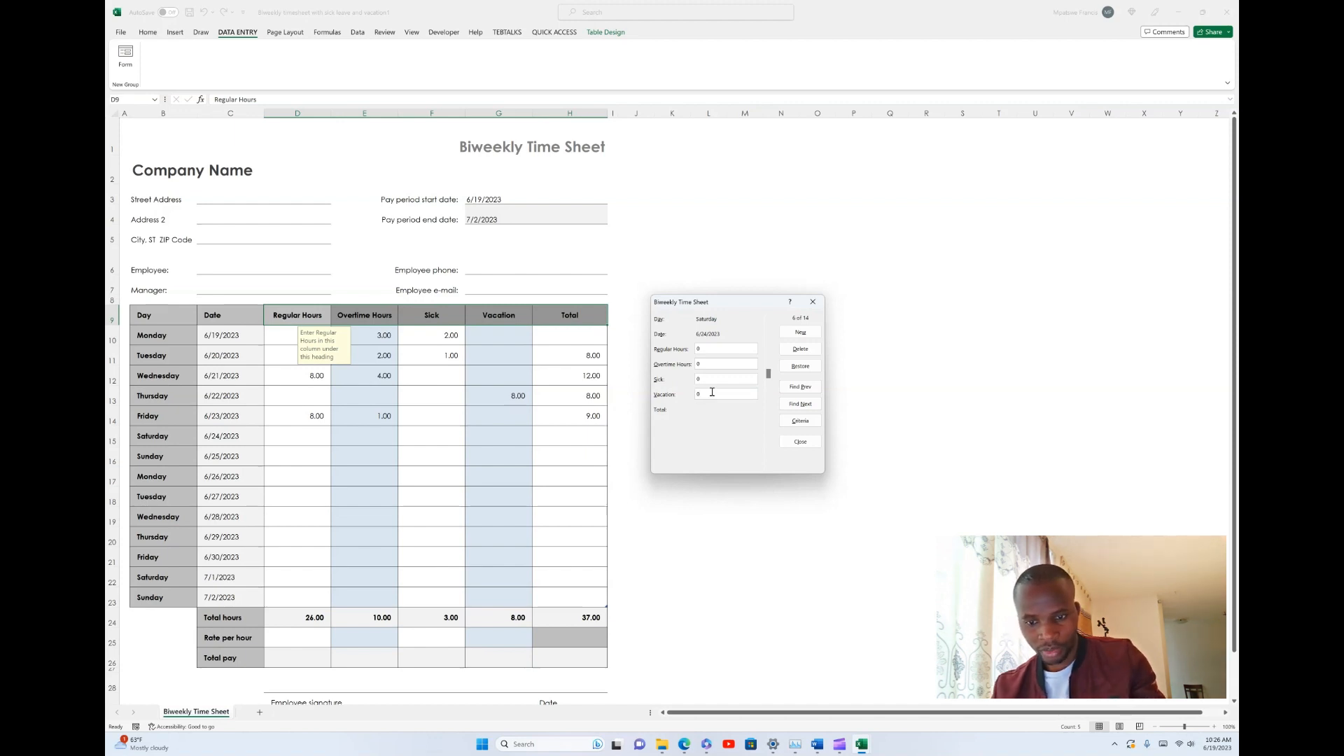
- Advance the form to the Sunday 6/25/2023 record and enter 0 for regular, overtime and sick hours
click(800, 421)
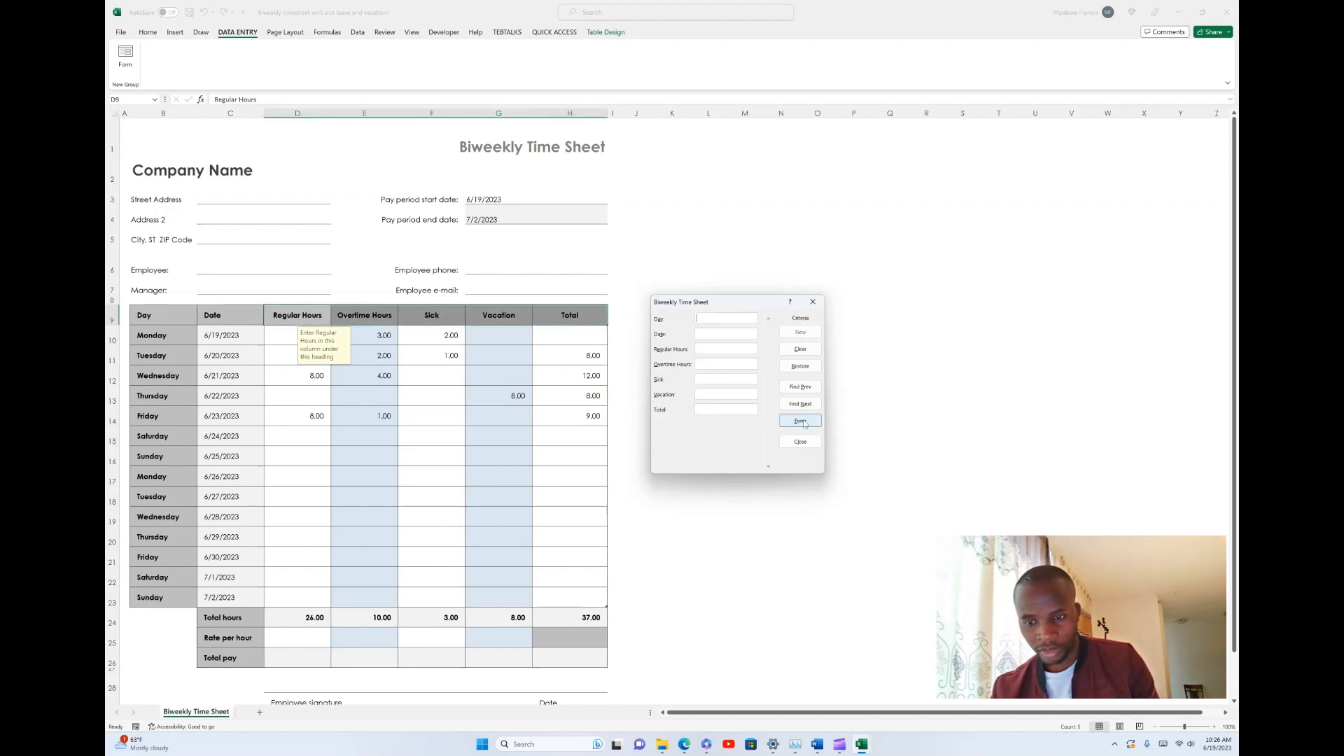
click(808, 404)
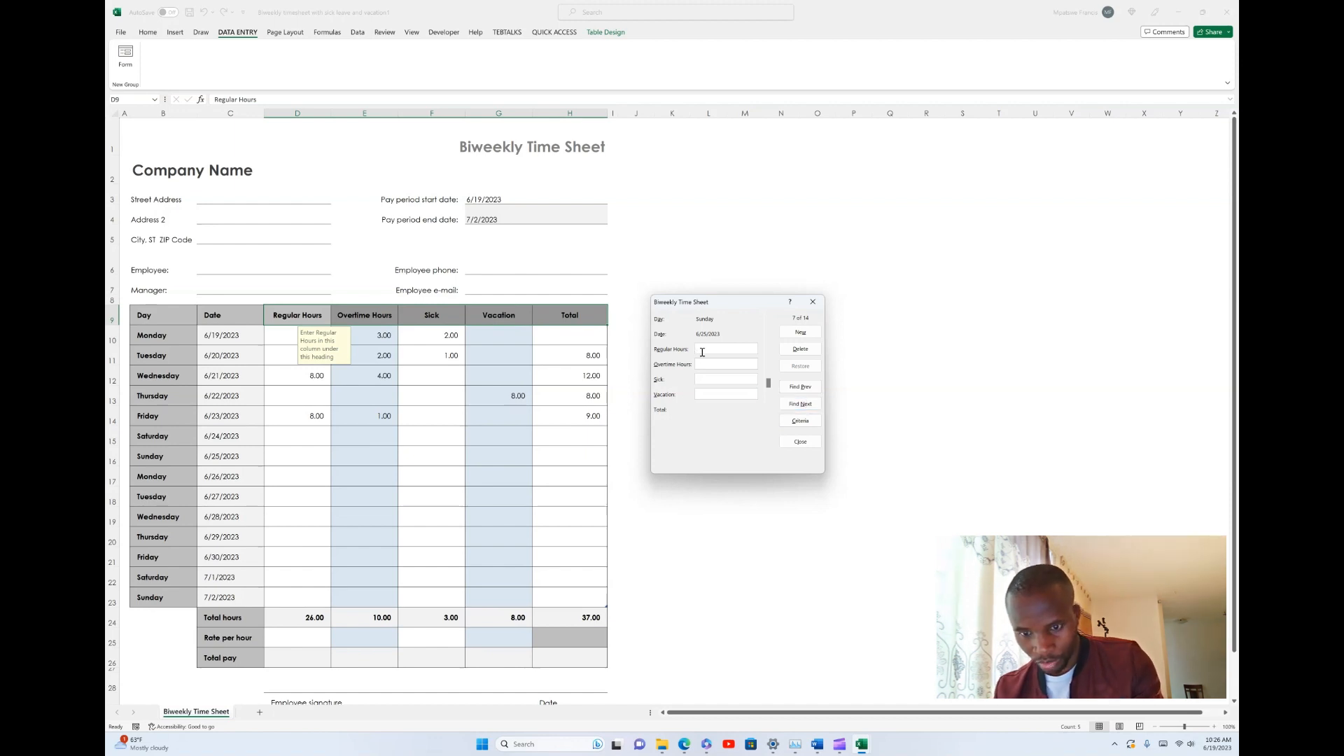
text(0)
key(Tab)
text(0)
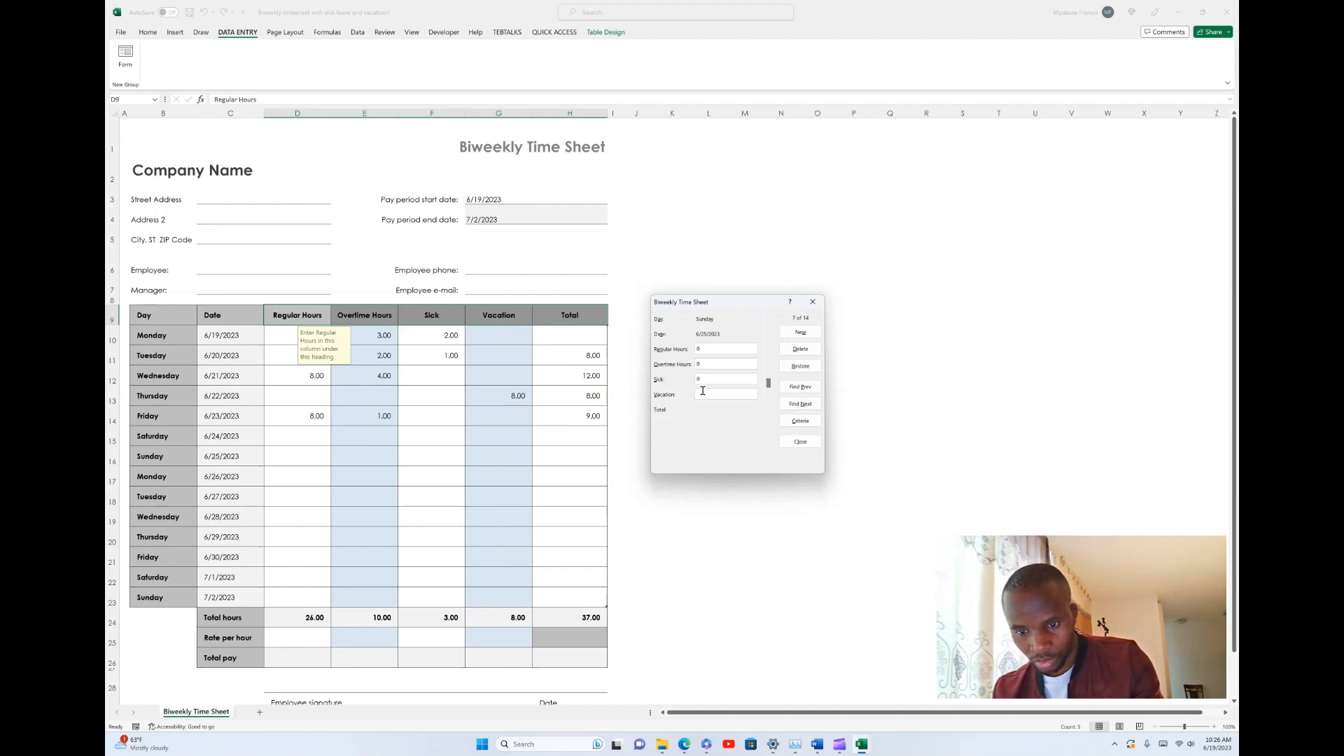
- Enter 8 regular, 5 overtime, 0 sick and 0 vacation hours in the form's Monday 6/26/2023 record, and close the form
click(791, 423)
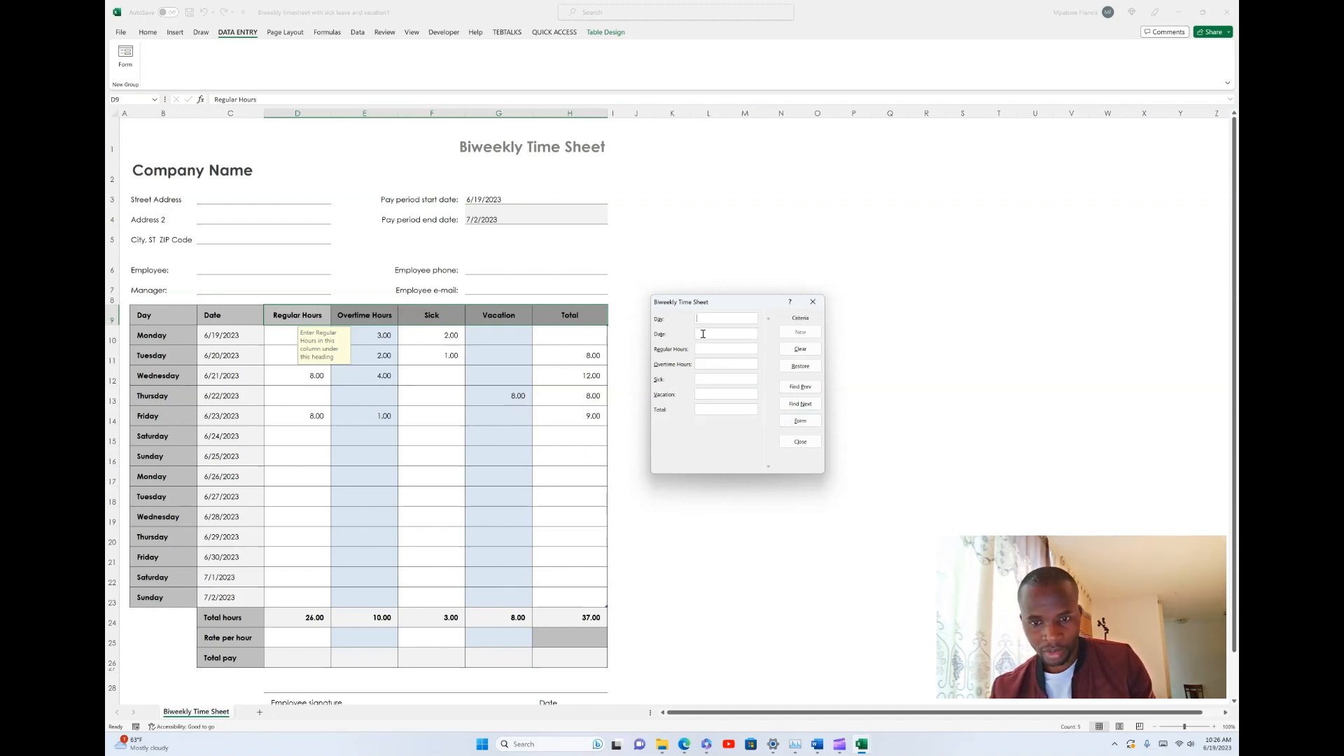
click(800, 404)
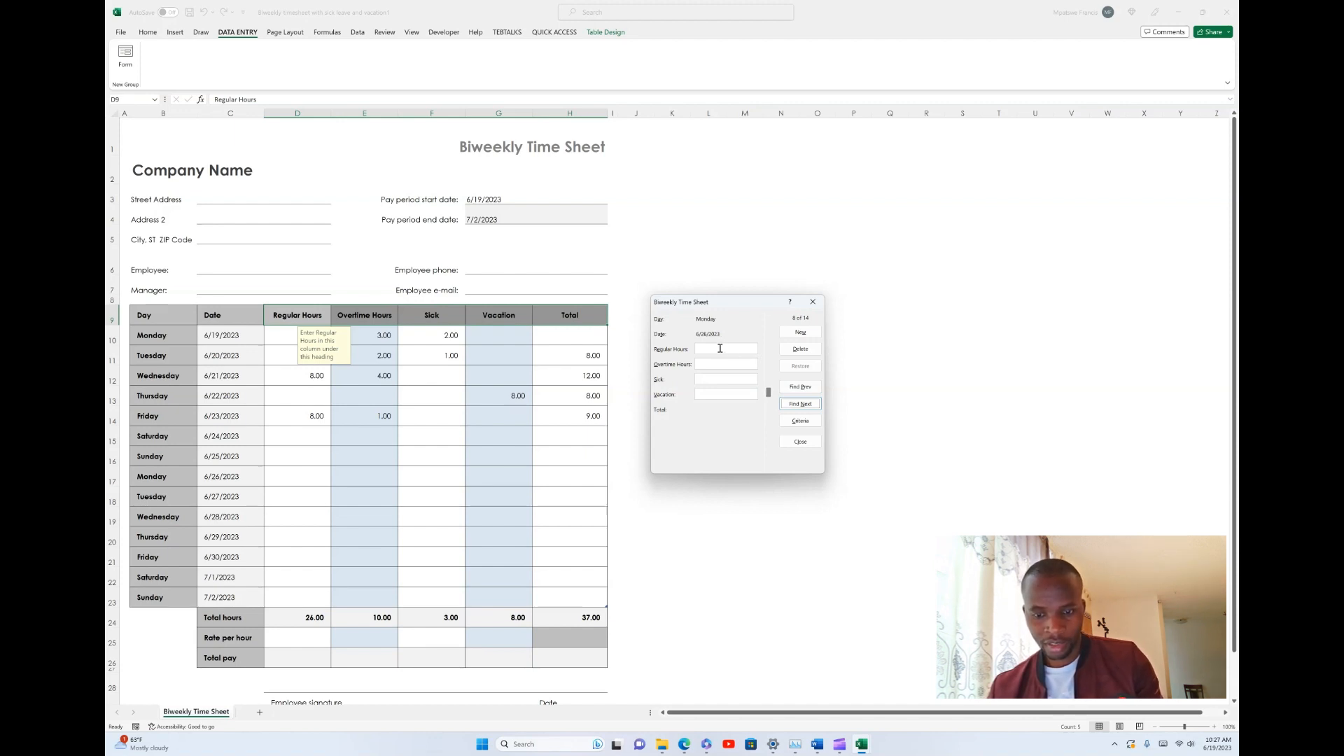
click(720, 348)
text(8)
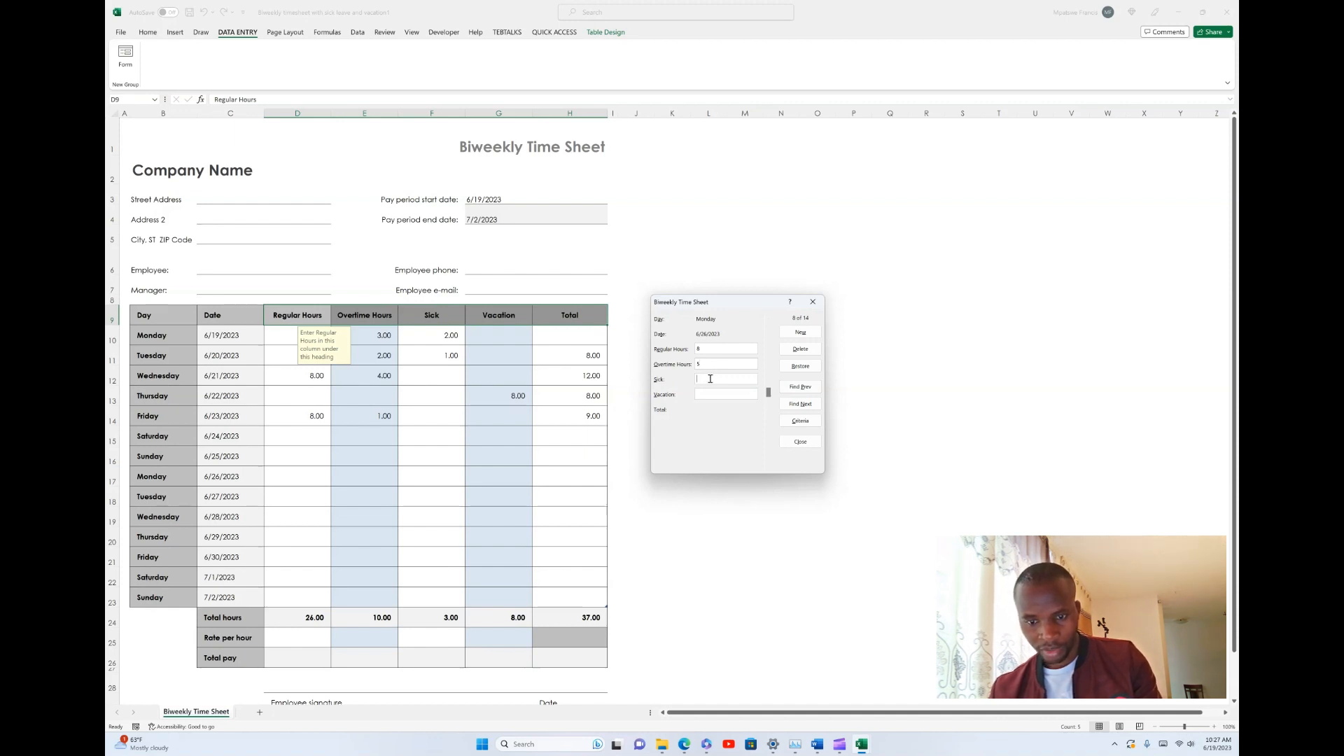
text(0)
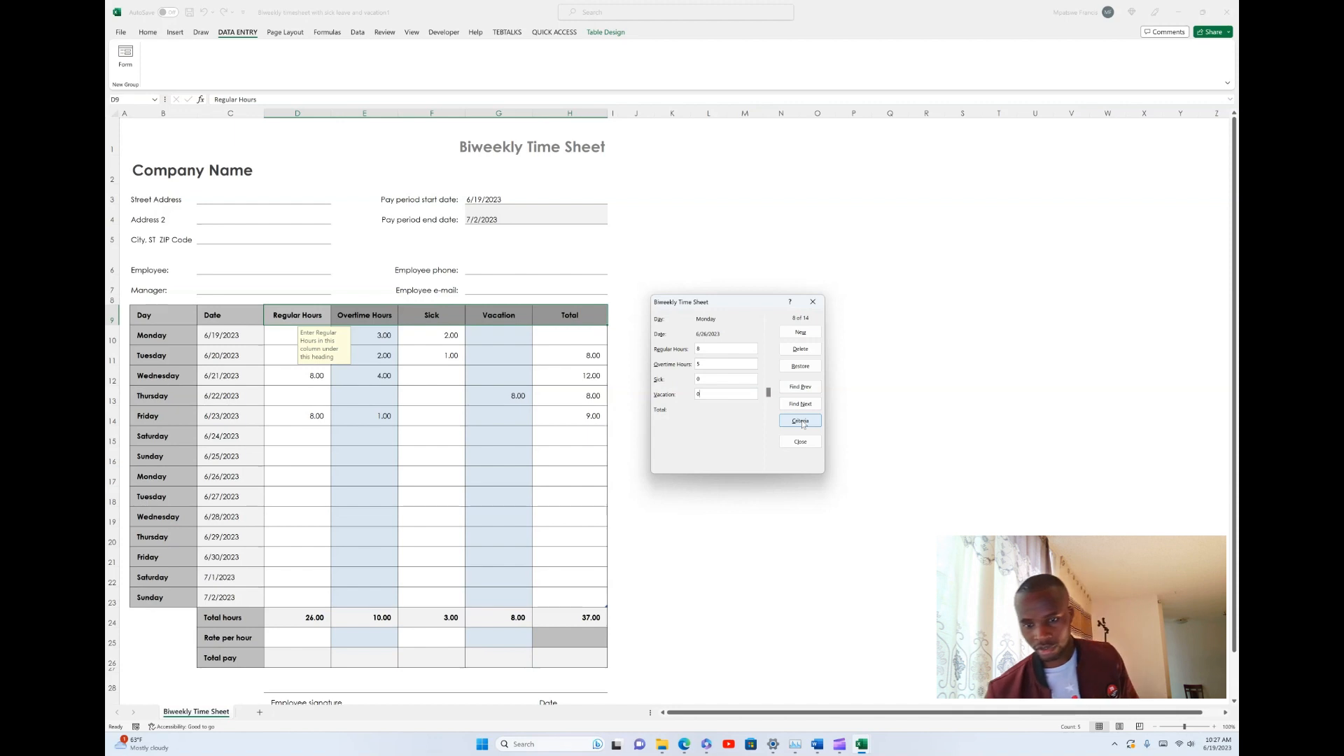
click(801, 421)
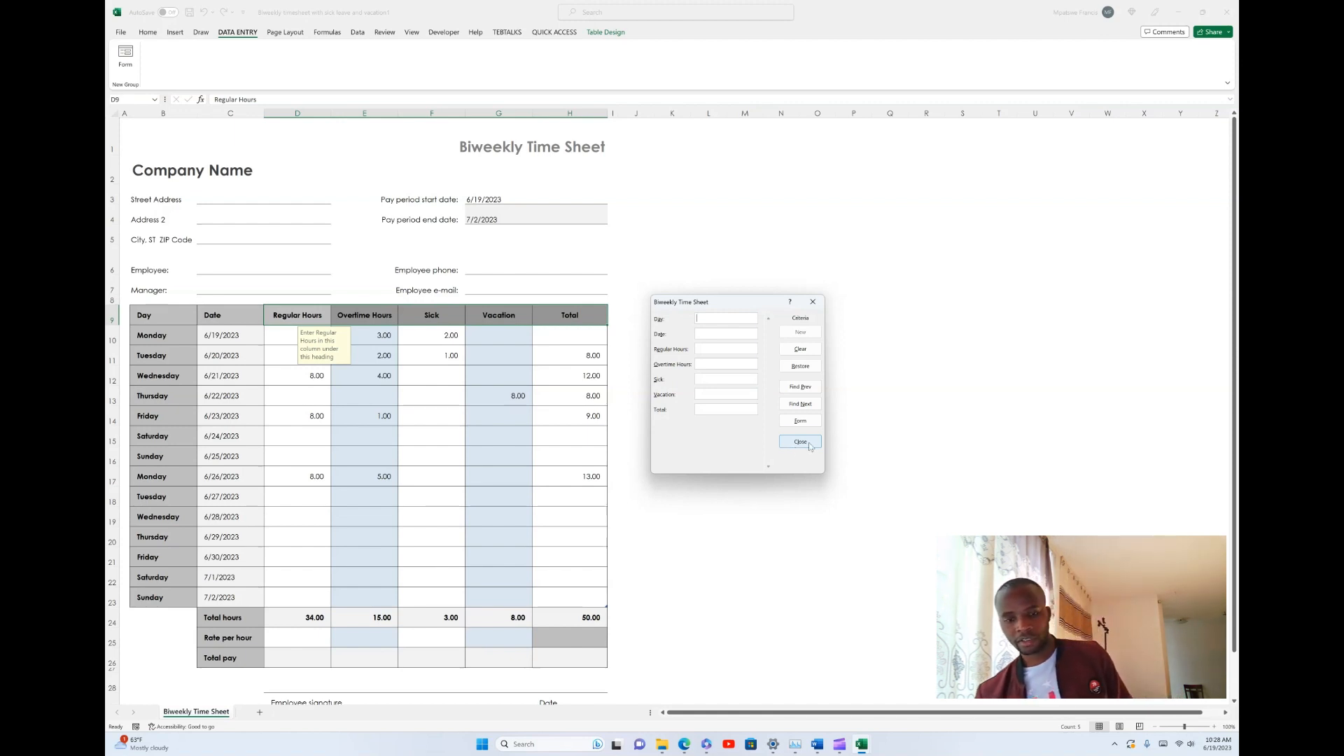
click(798, 444)
- Calculate the overall total pay in cell H26 by multiplying the total hours by 25 with the formula =H24*25
scroll(654, 309, down, 4)
scroll(654, 309, up, 3)
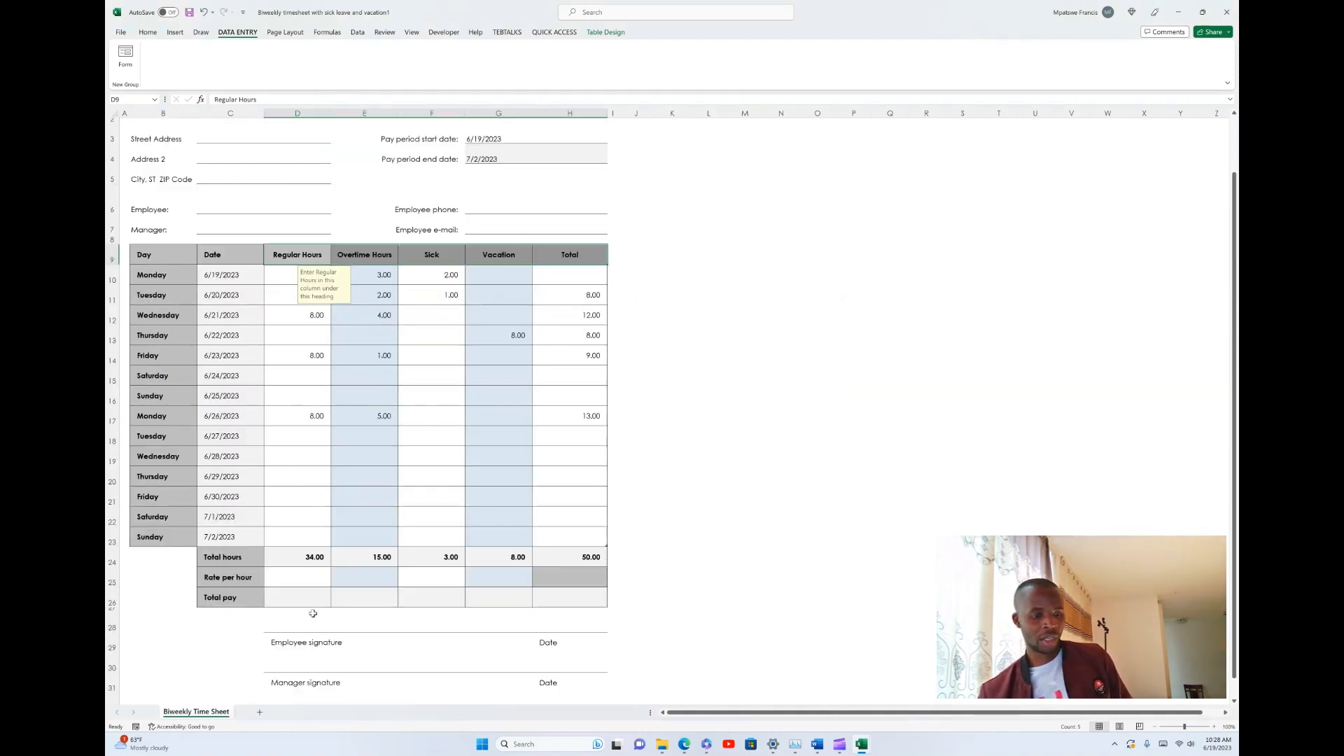
click(565, 595)
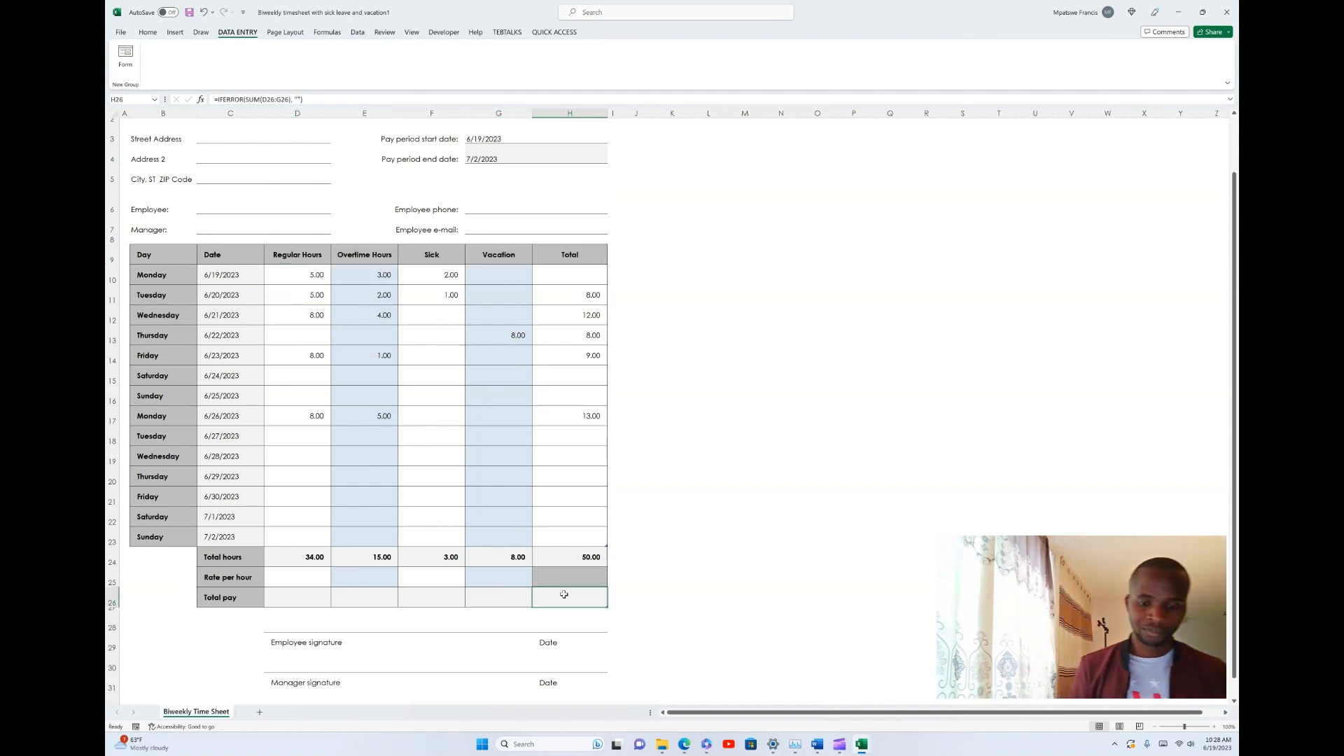
text(=)
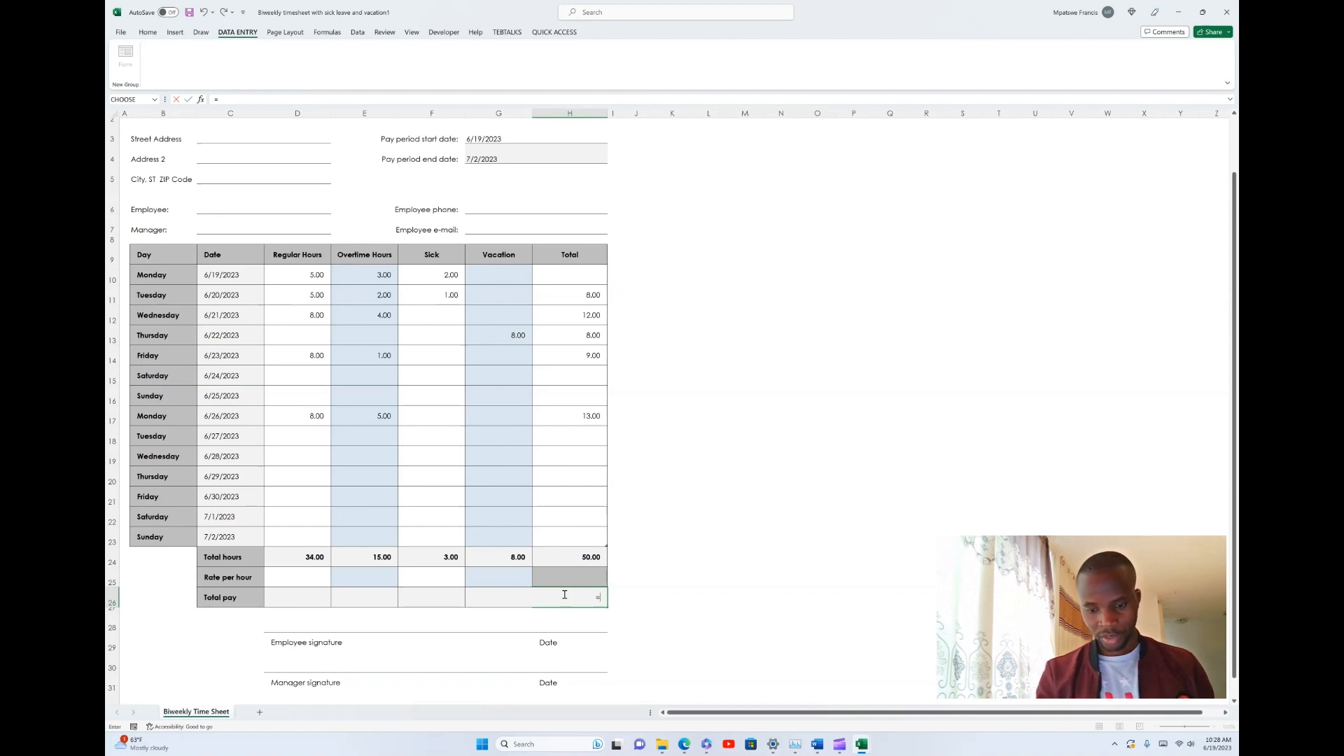
key(Up)
key(Up)
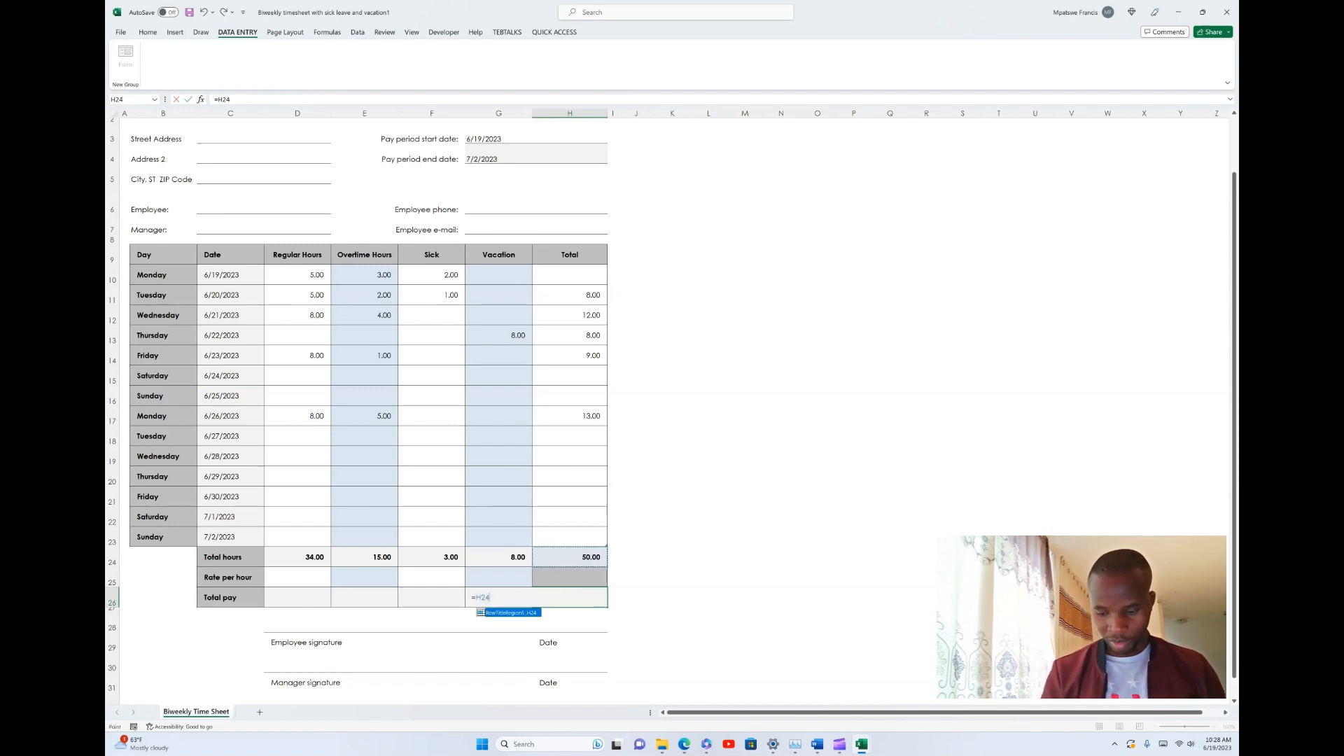
text(*)
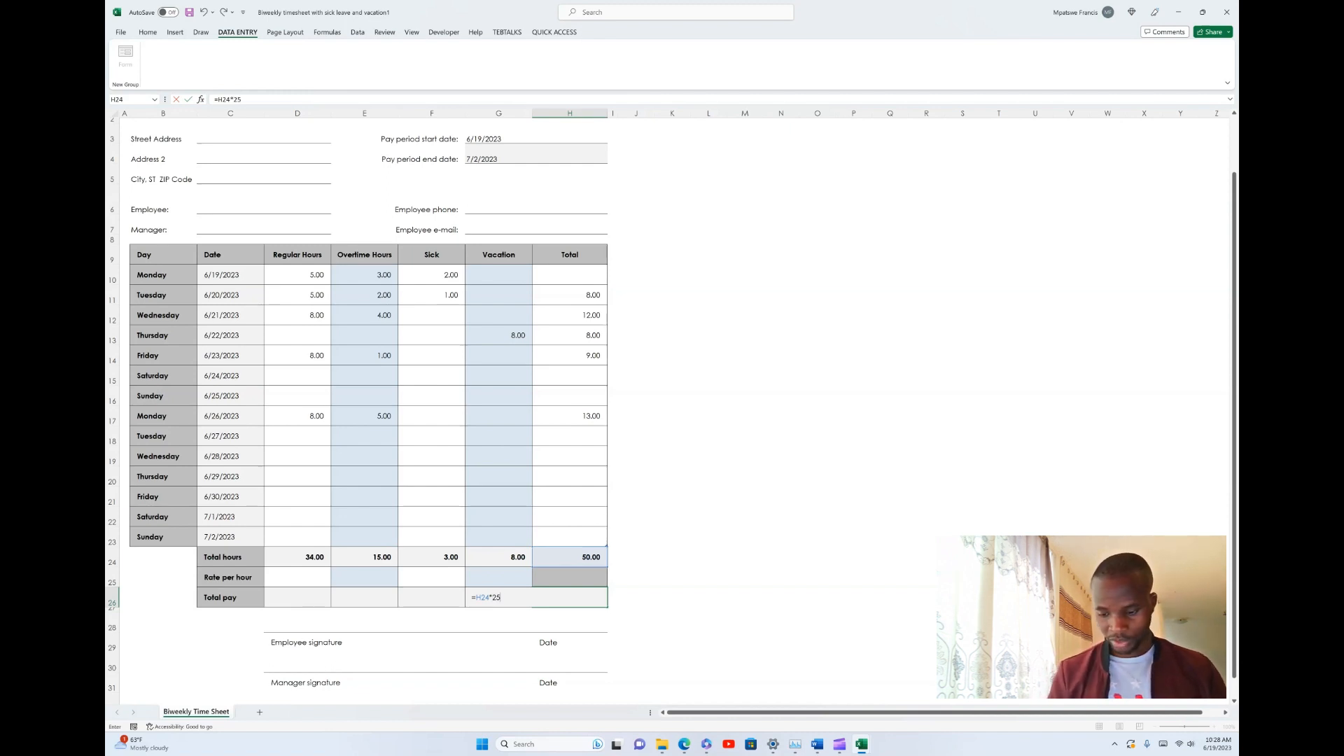
key(Return)
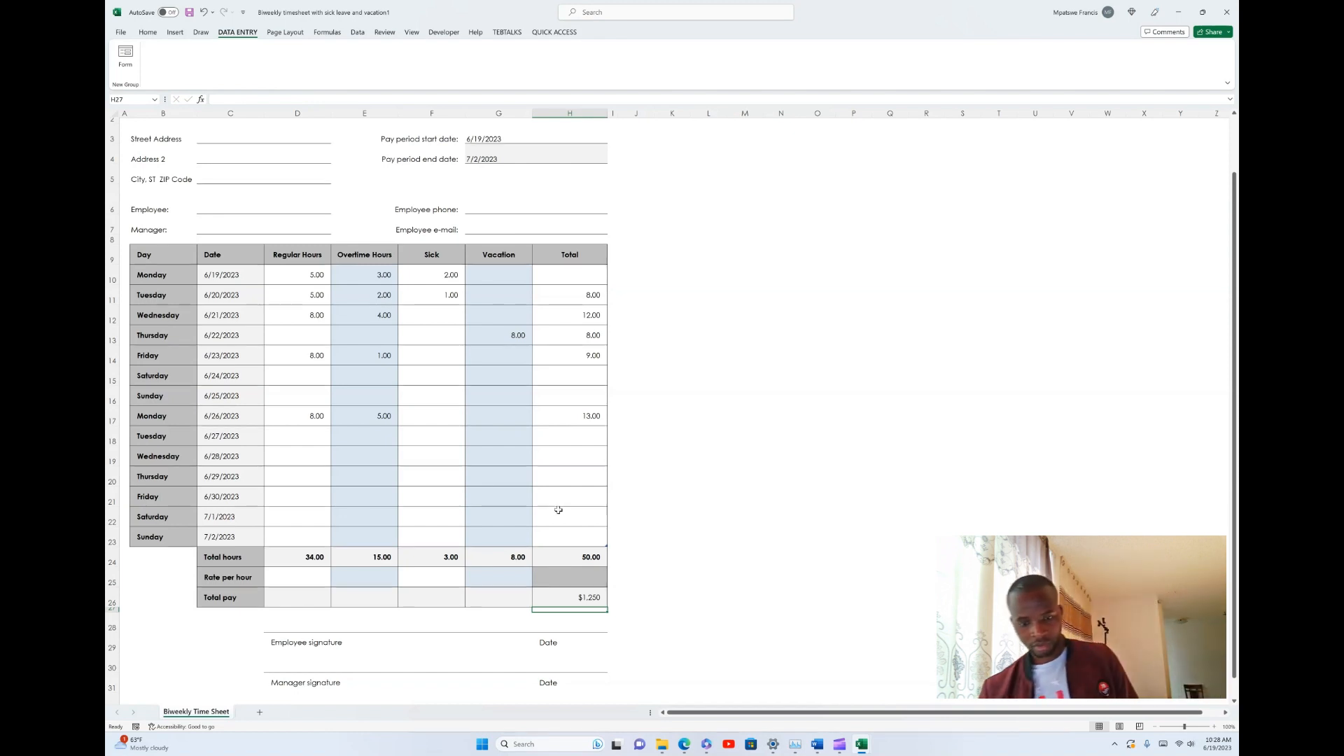
click(588, 599)
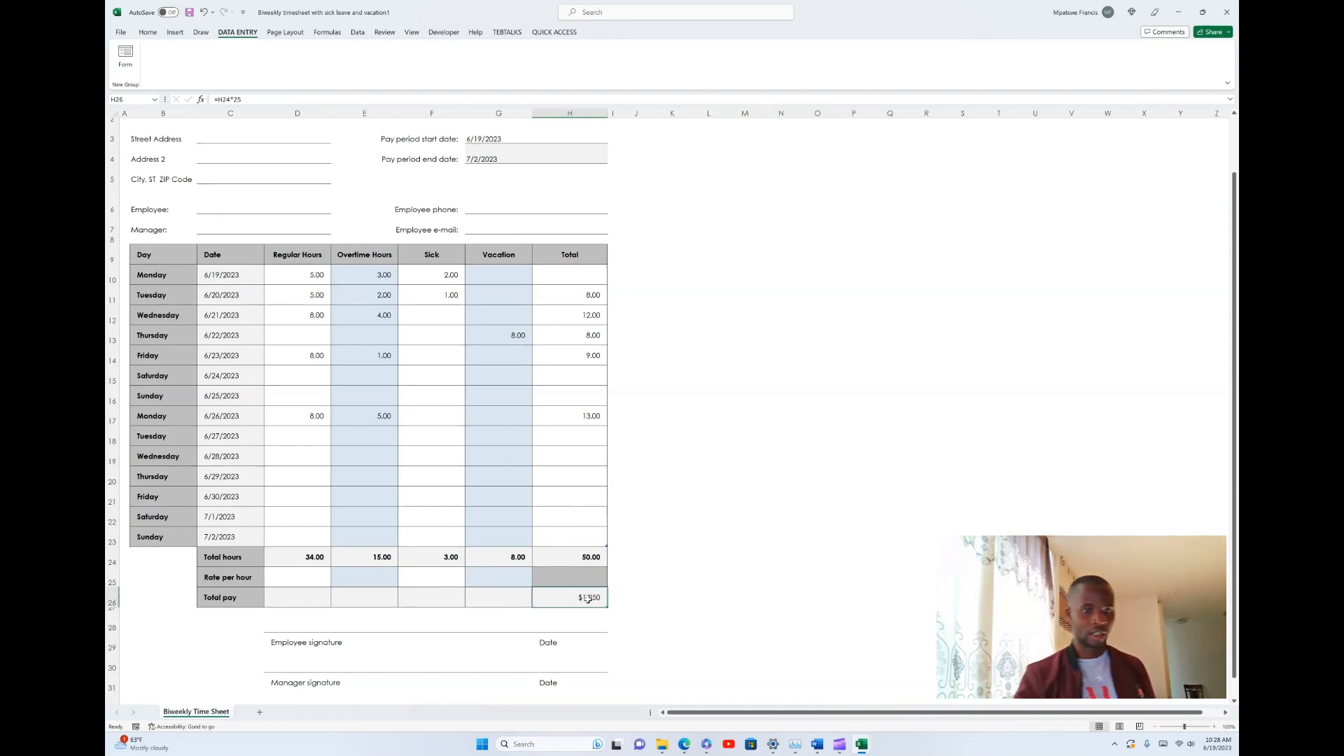